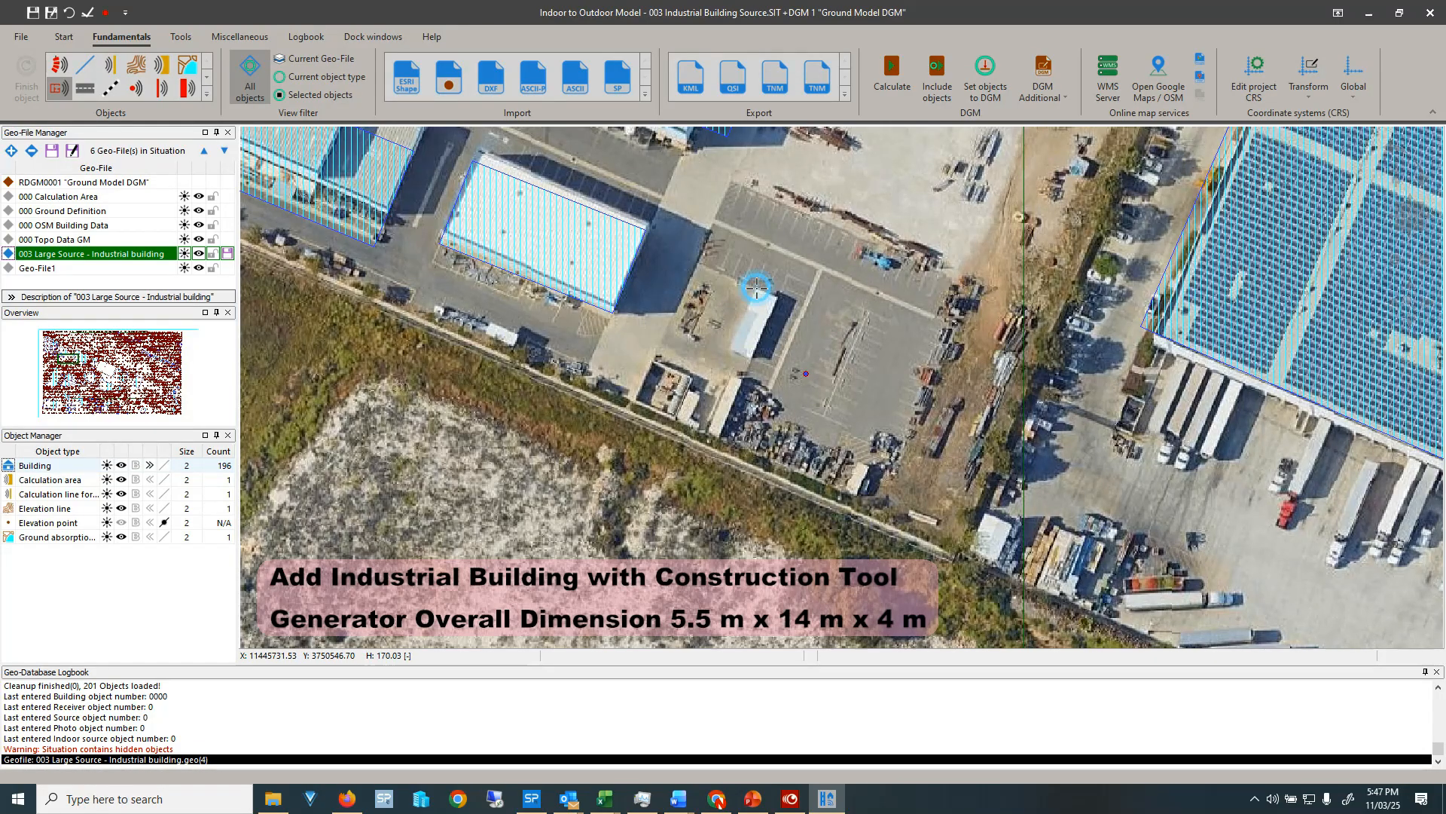
Step: Draw the industrial building's rectangle over the generator in the parking lot and set its dimensions to 5.5 m by 14 m
{"action": "left_click_drag", "start_coordinate": [757, 288], "coordinate": [782, 355]}
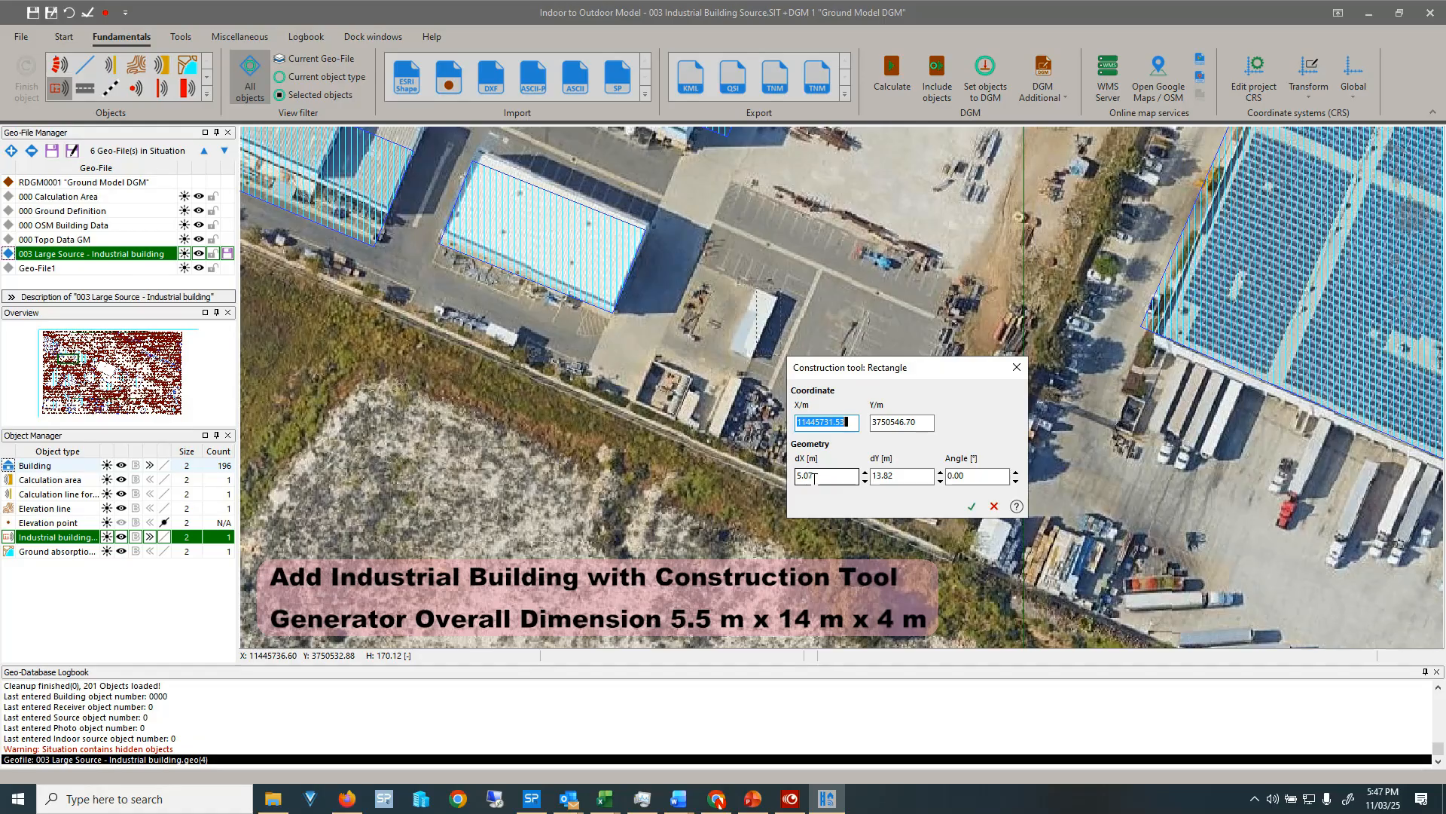
{"action": "left_click_drag", "start_coordinate": [823, 475], "coordinate": [774, 474]}
{"action": "key", "text": "BackSpace"}
{"action": "type", "text": "5.5"}
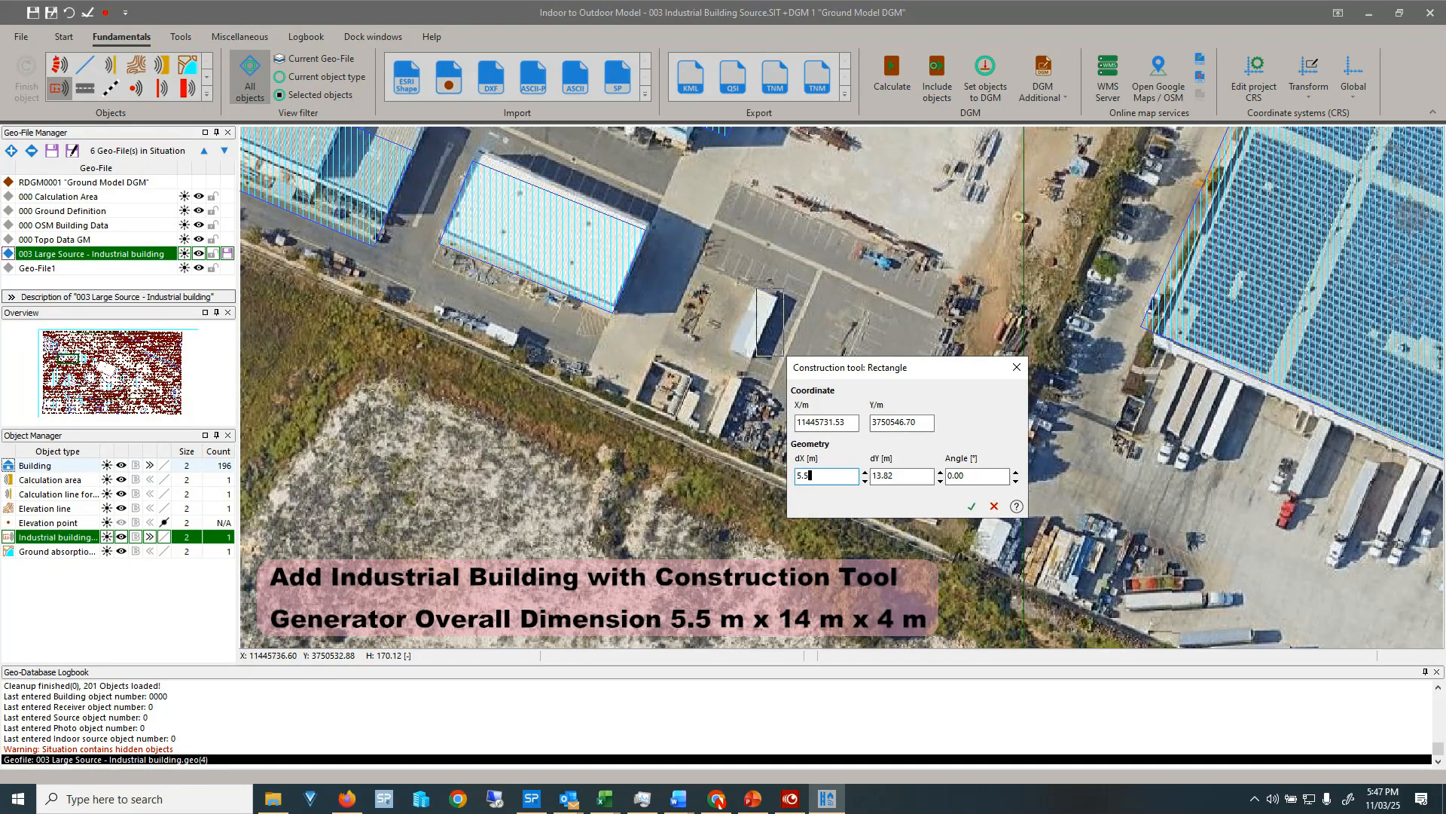
{"action": "key", "text": "Tab"}
{"action": "type", "text": "14"}
{"action": "key", "text": "Tab"}
Step: Rotate the 5.5 by 14 m rectangle to an angle of 335° and accept the industrial building outline
{"action": "left_click", "coordinate": [1017, 481]}
{"action": "left_click", "coordinate": [1017, 482]}
{"action": "left_click", "coordinate": [1017, 481]}
{"action": "left_click", "coordinate": [1017, 481]}
{"action": "left_click", "coordinate": [1017, 481]}
{"action": "left_click", "coordinate": [1017, 482]}
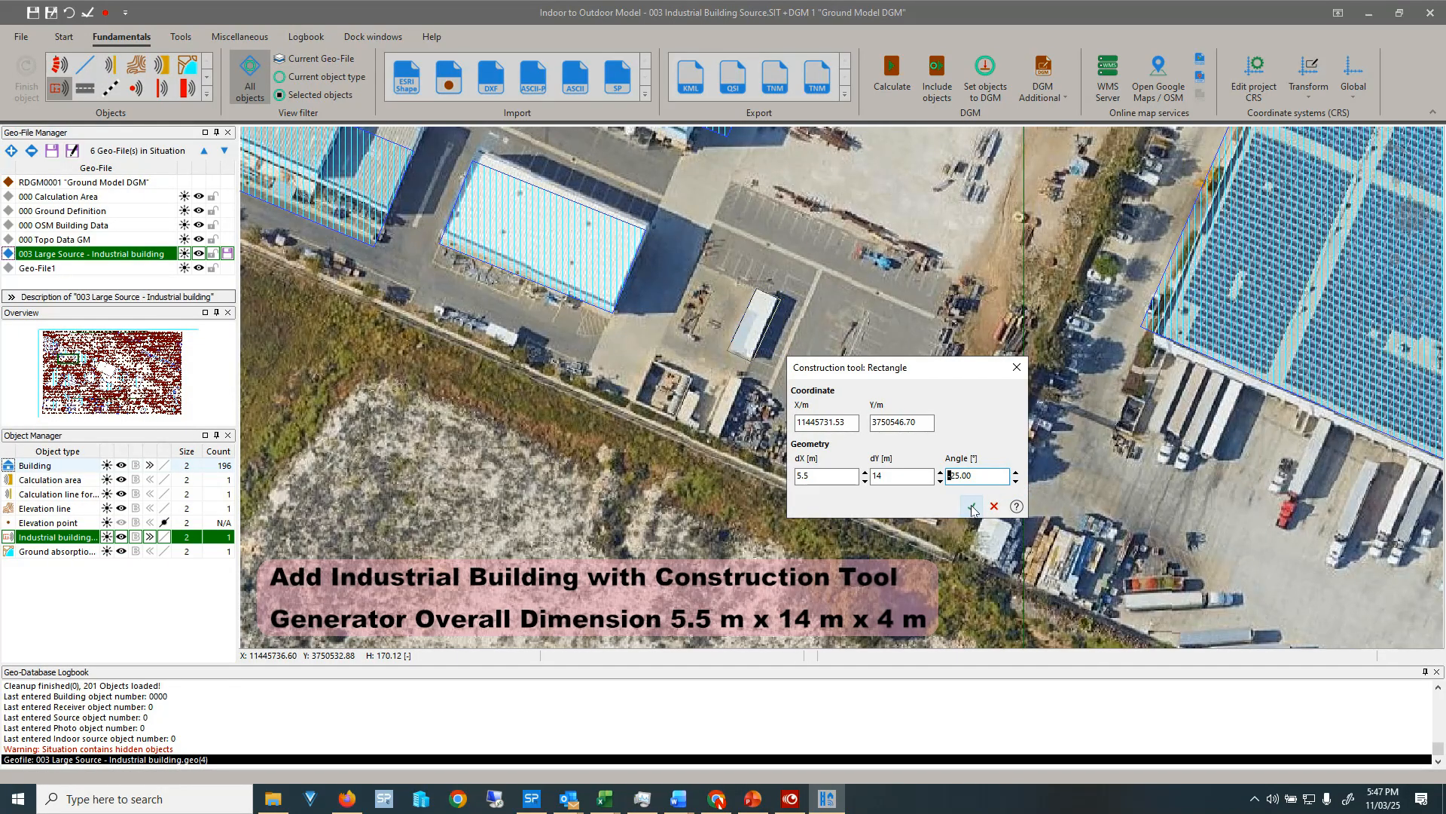
{"action": "left_click", "coordinate": [971, 508]}
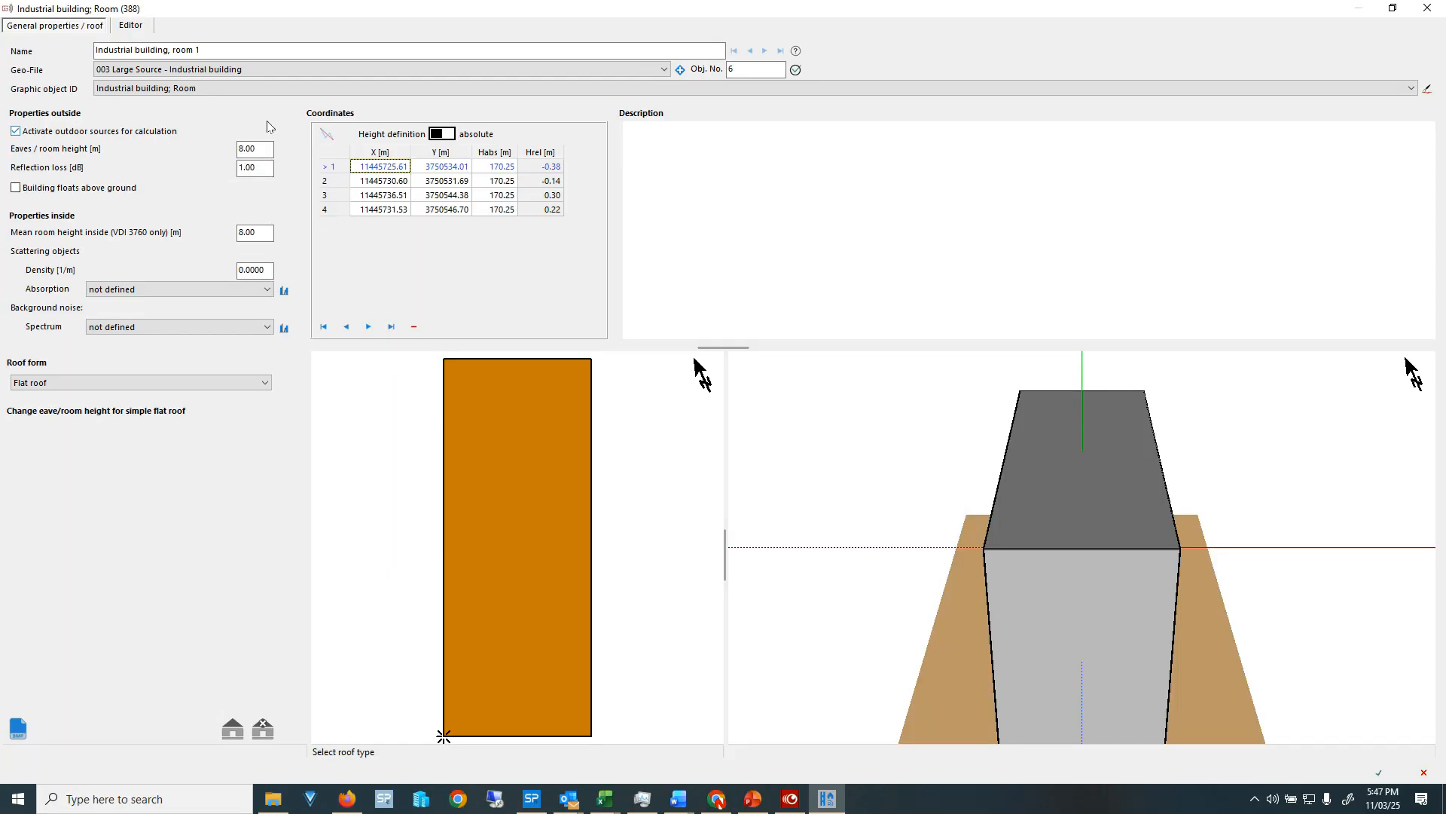
Step: Name the industrial building Generator and set its eaves/room height to 4 m
{"action": "left_click_drag", "start_coordinate": [217, 52], "coordinate": [1, 91]}
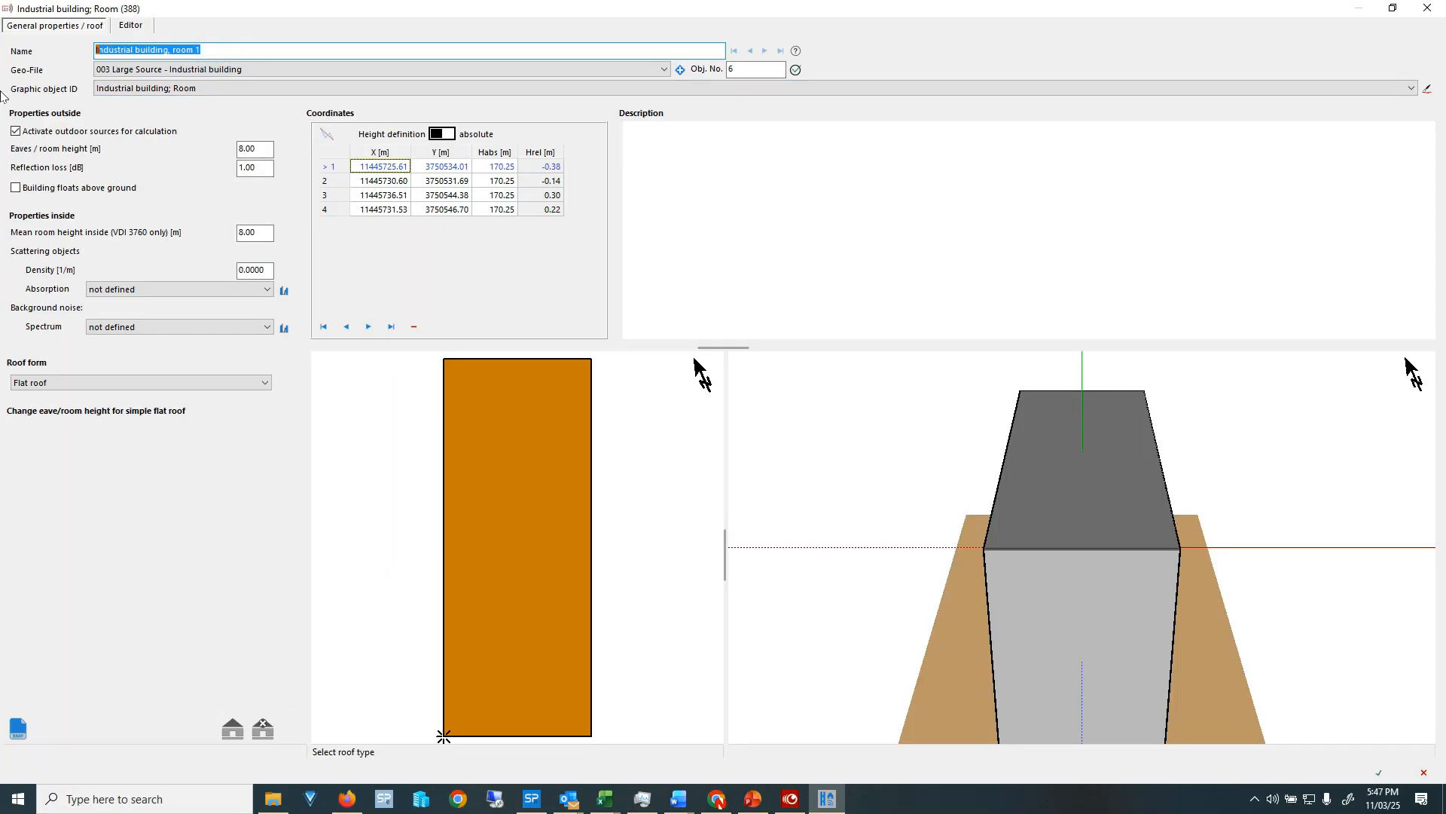
{"action": "type", "text": "Genera"}
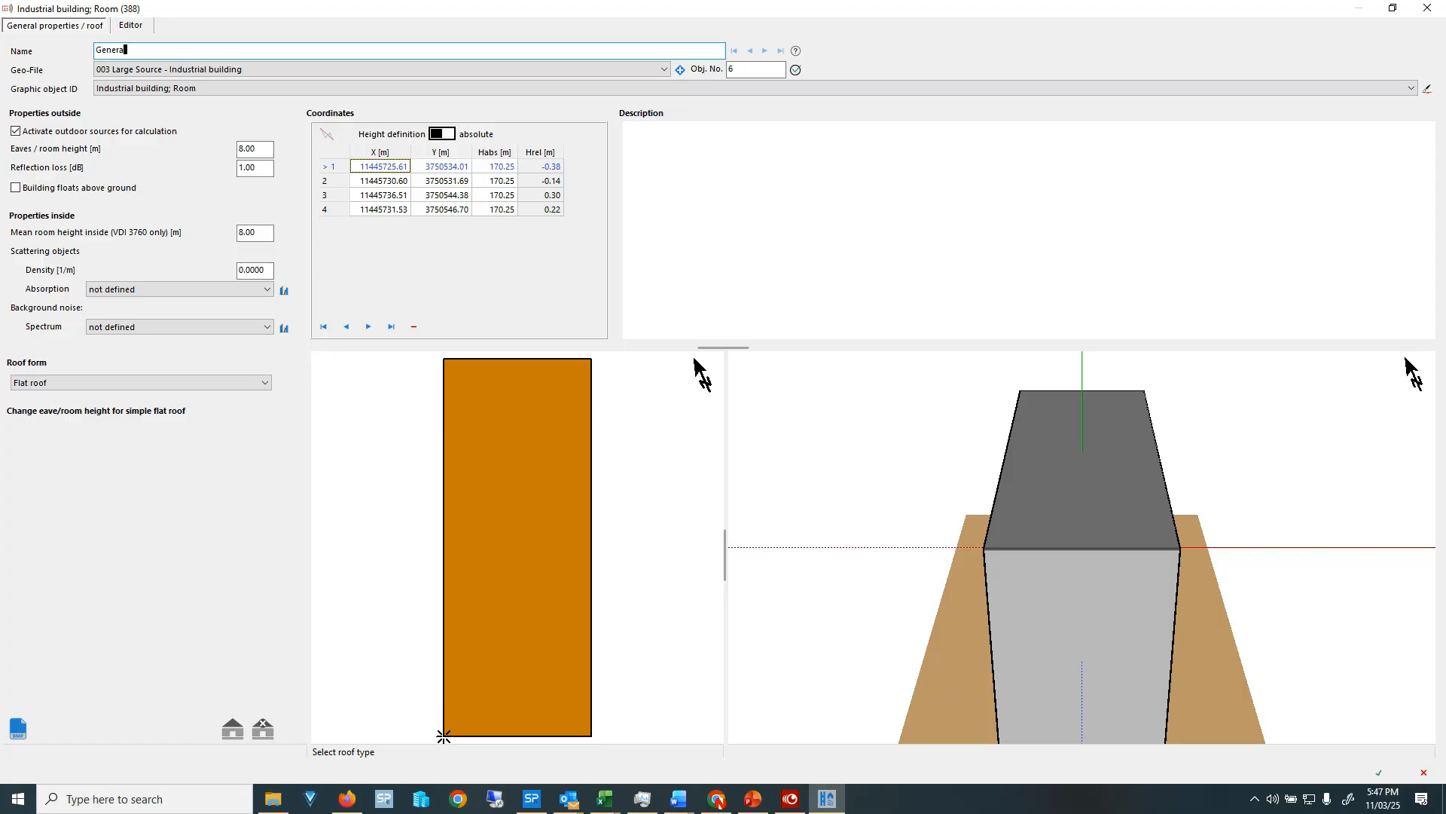
{"action": "type", "text": "tor"}
{"action": "double_click", "coordinate": [261, 153]}
{"action": "type", "text": "4"}
Step: Set the absolute height of the building's first coordinate point to 171 m
{"action": "left_click", "coordinate": [501, 168]}
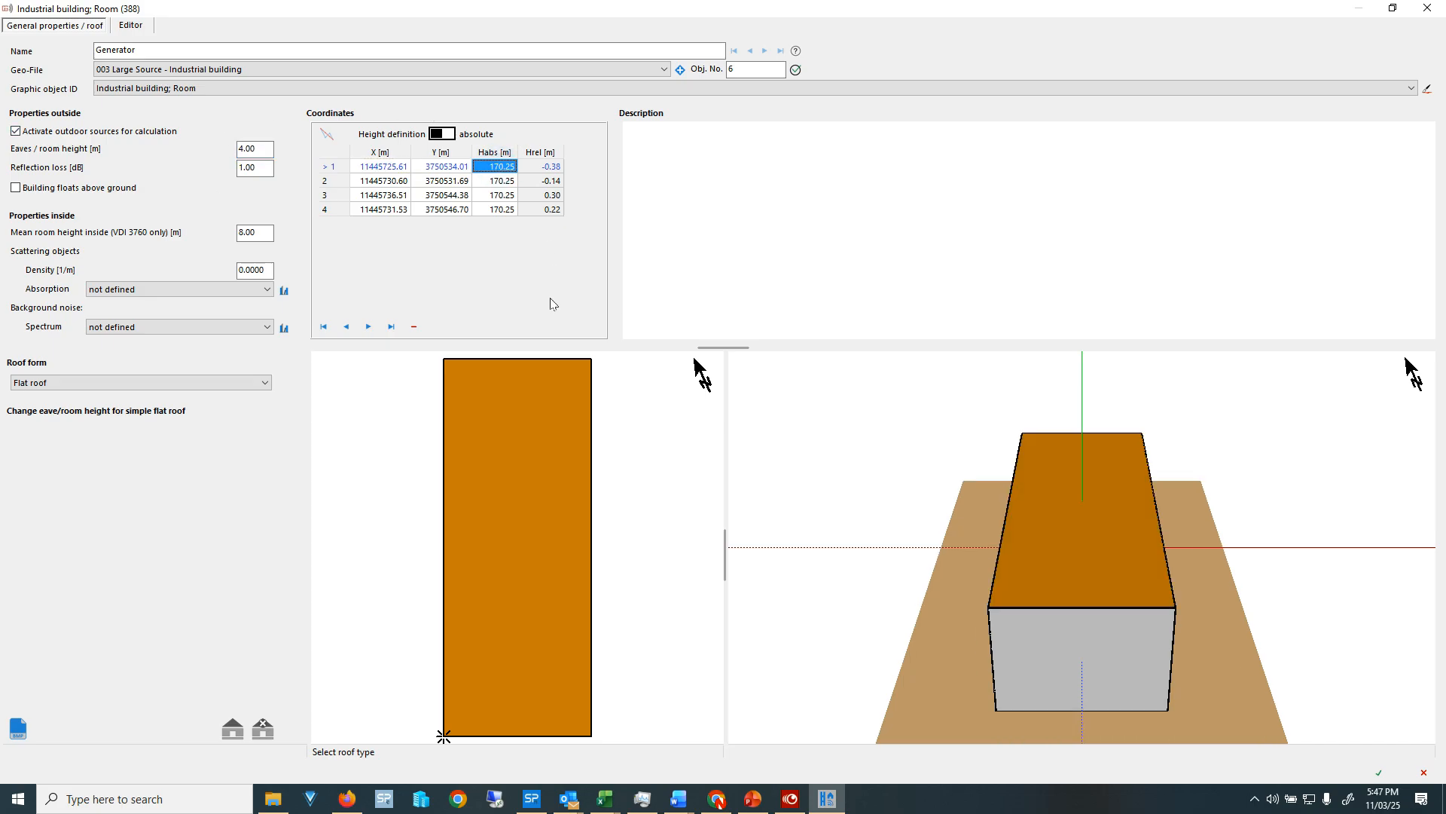
{"action": "type", "text": "171"}
{"action": "key", "text": "Return"}
Step: Enable Facade 01 through Facade 04 and Roof 01 as sources and assign them to the Generator source group
{"action": "left_click", "coordinate": [143, 29]}
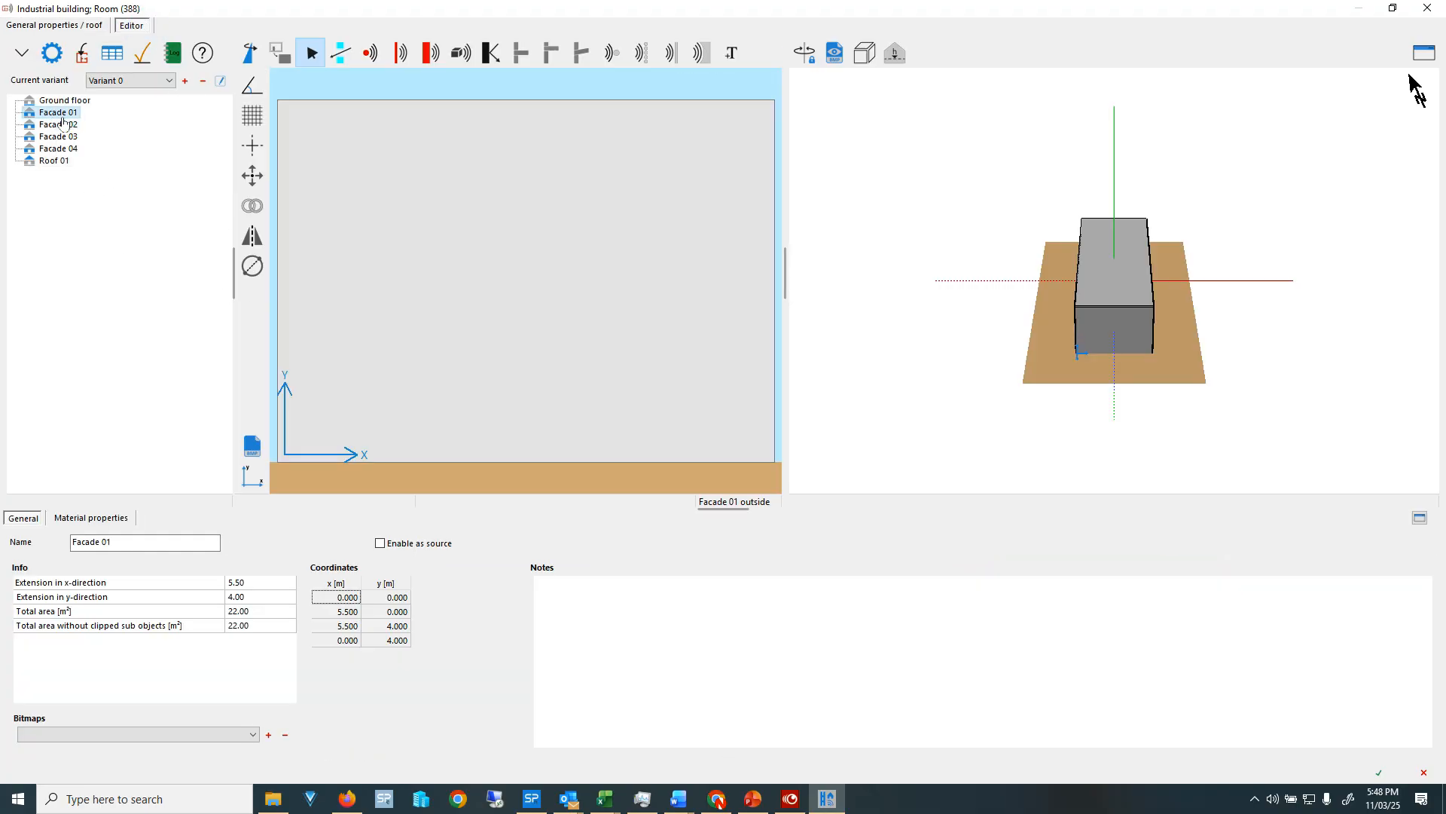
{"action": "left_click", "coordinate": [59, 161], "text": "shift"}
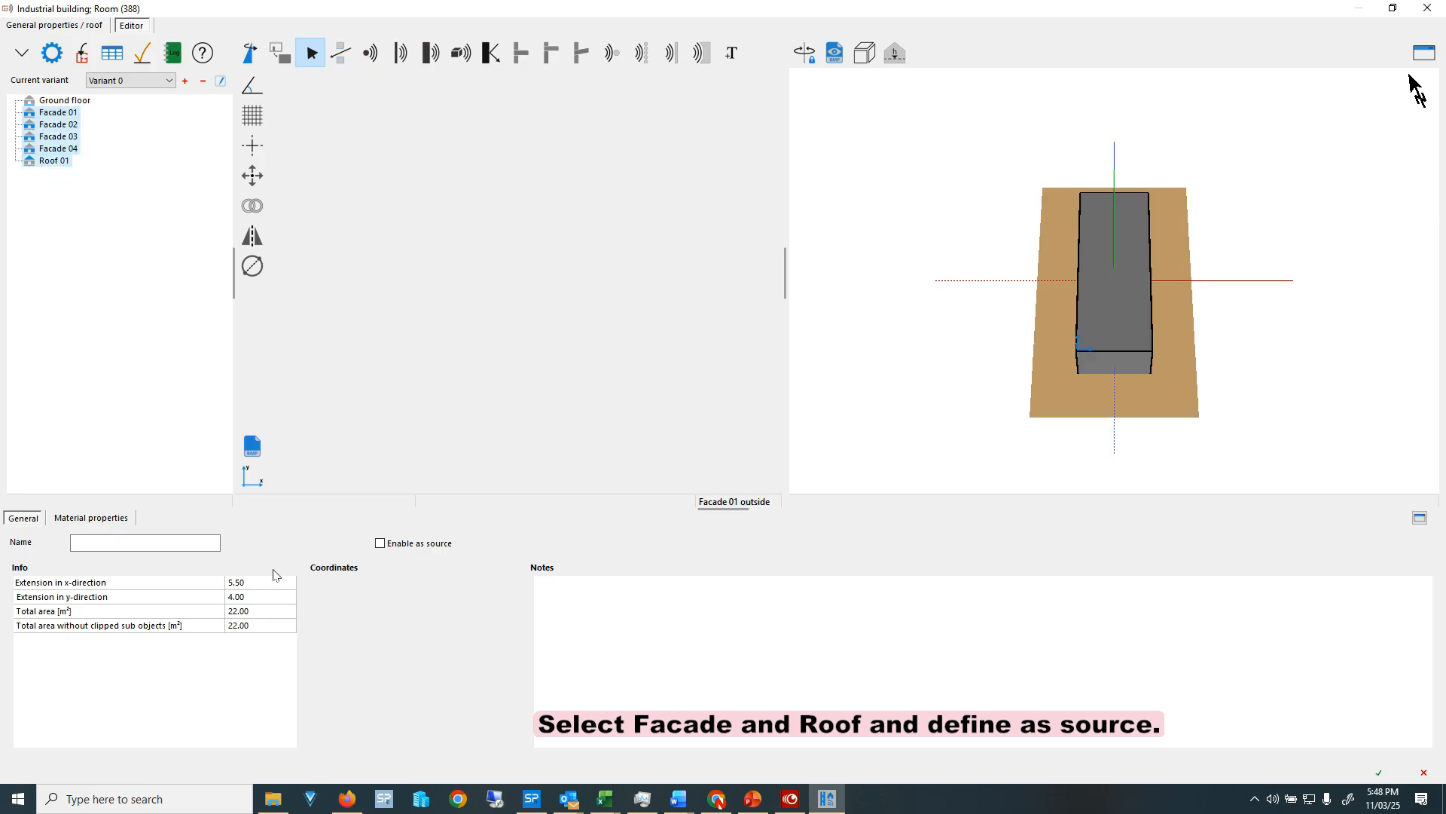
{"action": "left_click", "coordinate": [382, 548]}
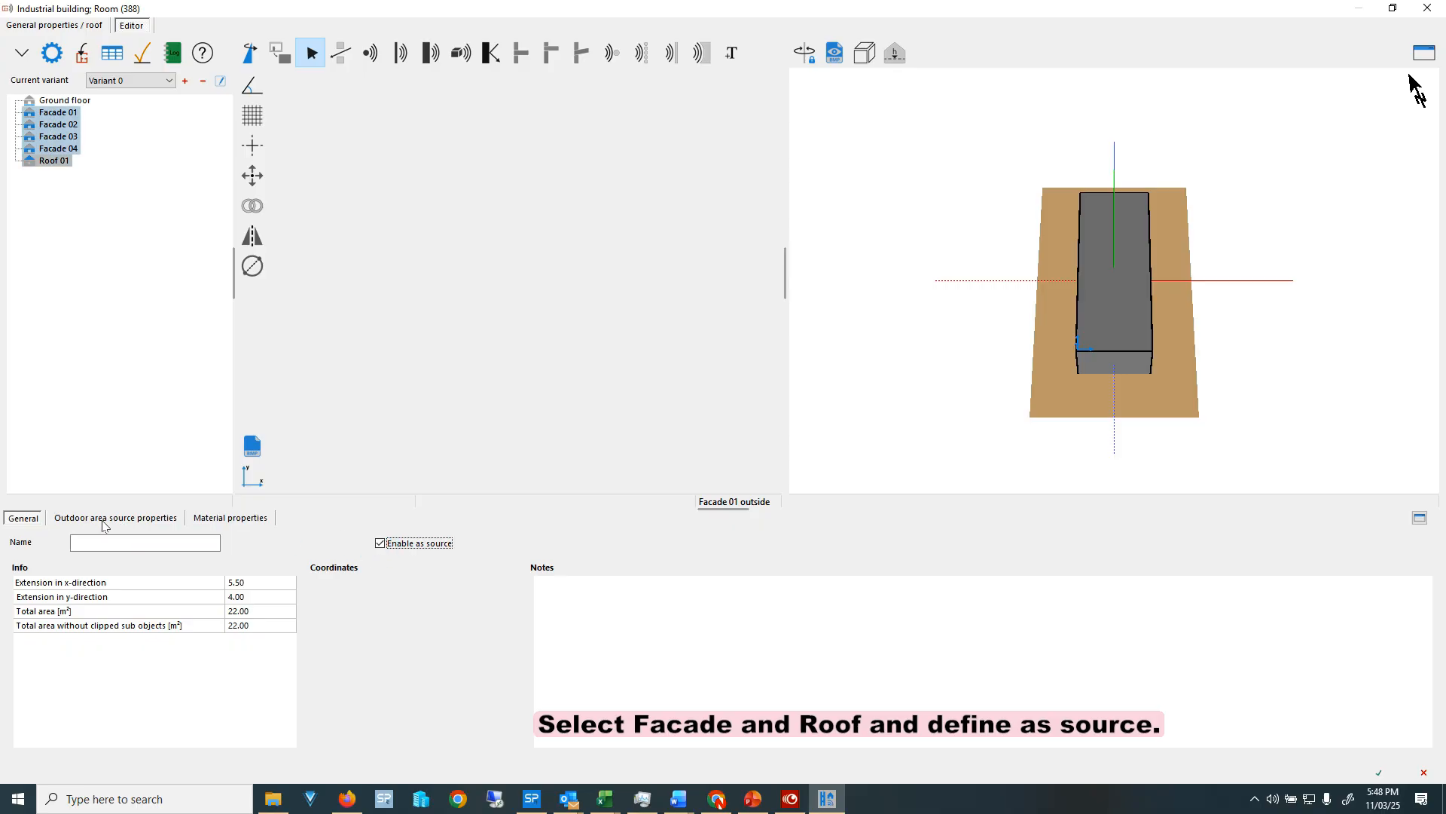
{"action": "left_click", "coordinate": [103, 520]}
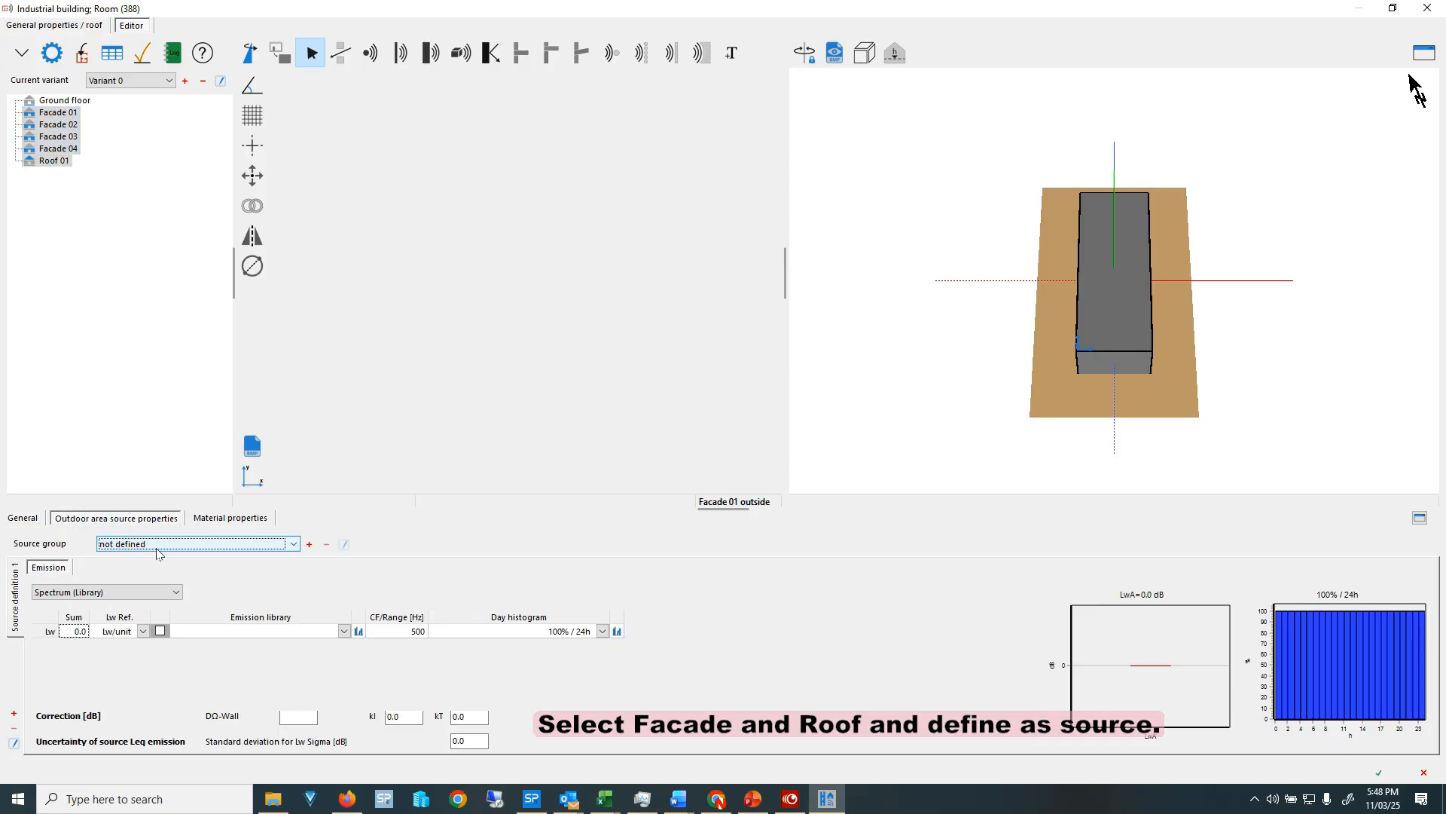
{"action": "left_click", "coordinate": [264, 544]}
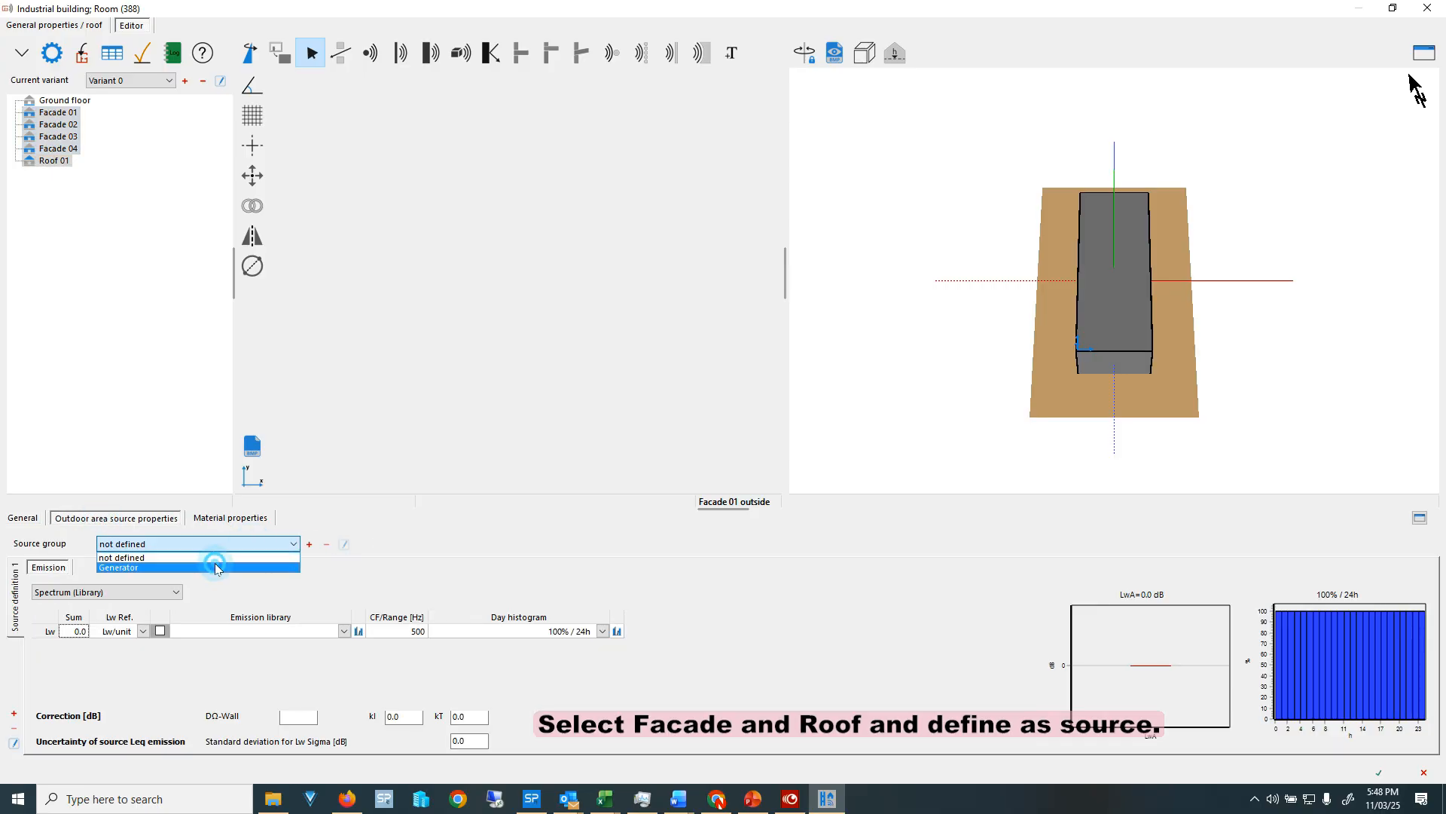
{"action": "left_click", "coordinate": [215, 563]}
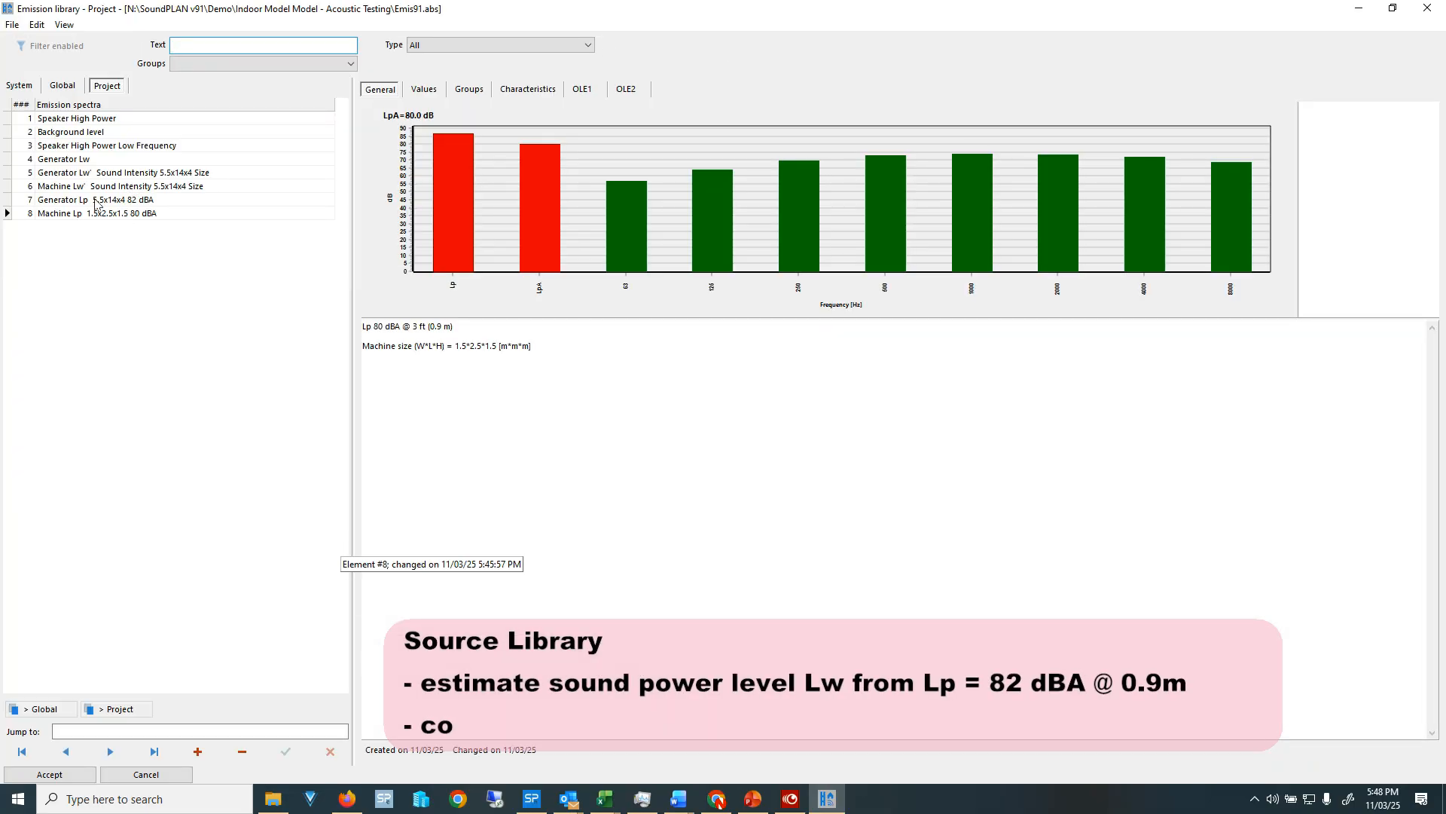
Step: Start a sound pressure to sound power conversion for Generator Lp 5.5x14x4 82 dBA, using a box shaped machine radiating in half space
{"action": "left_click", "coordinate": [96, 202]}
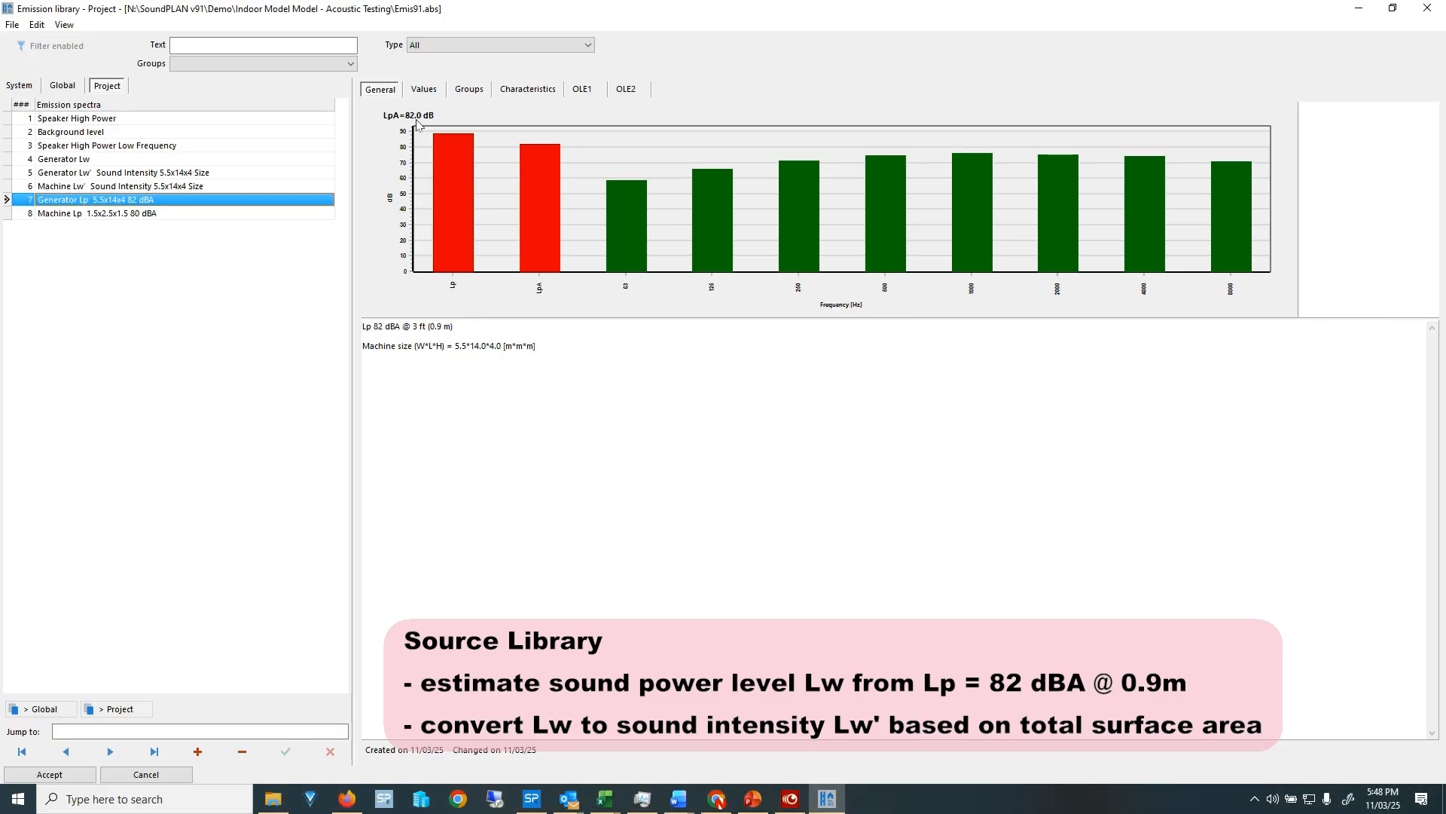
{"action": "left_click", "coordinate": [424, 89]}
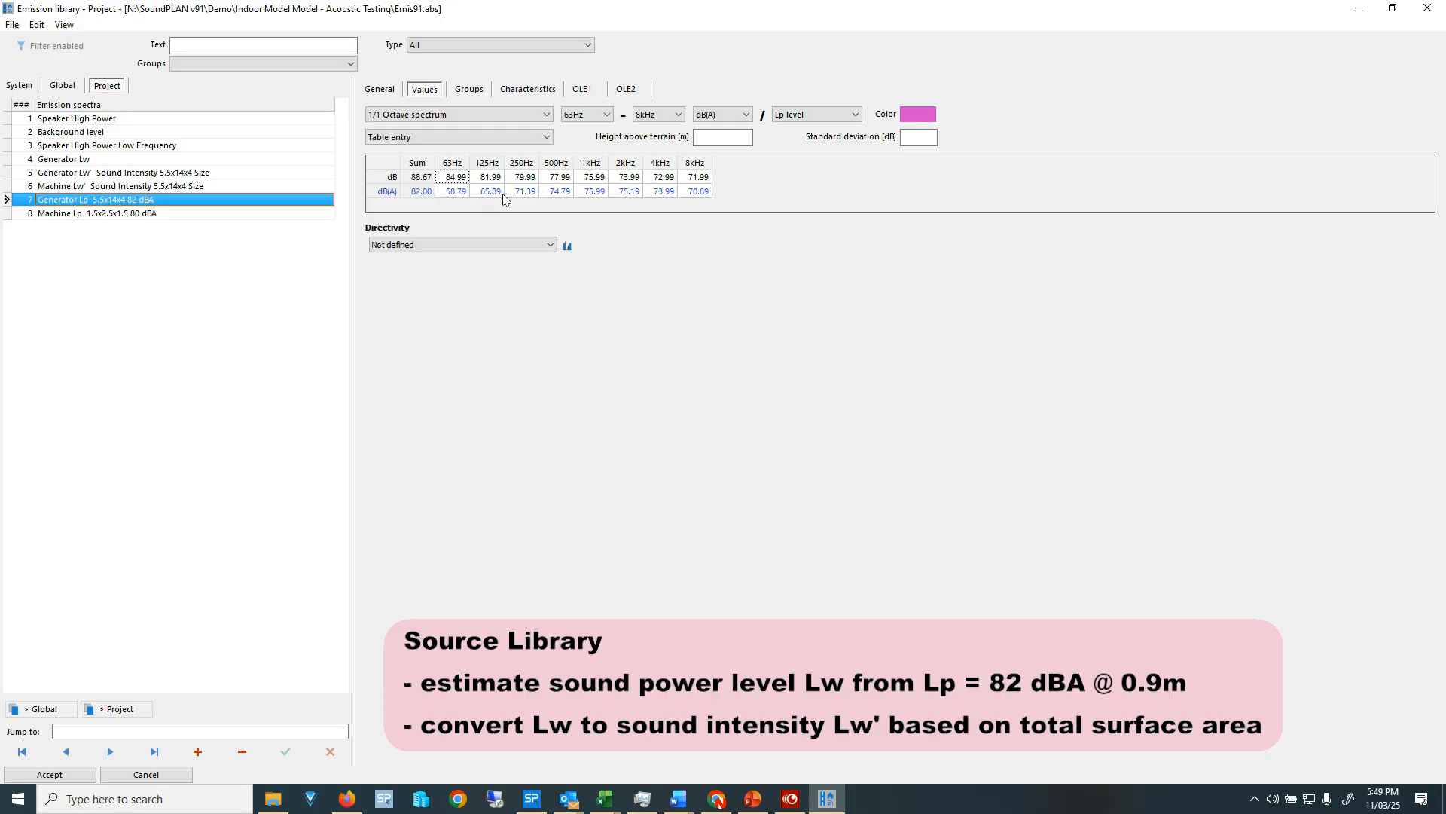
{"action": "right_click", "coordinate": [479, 194]}
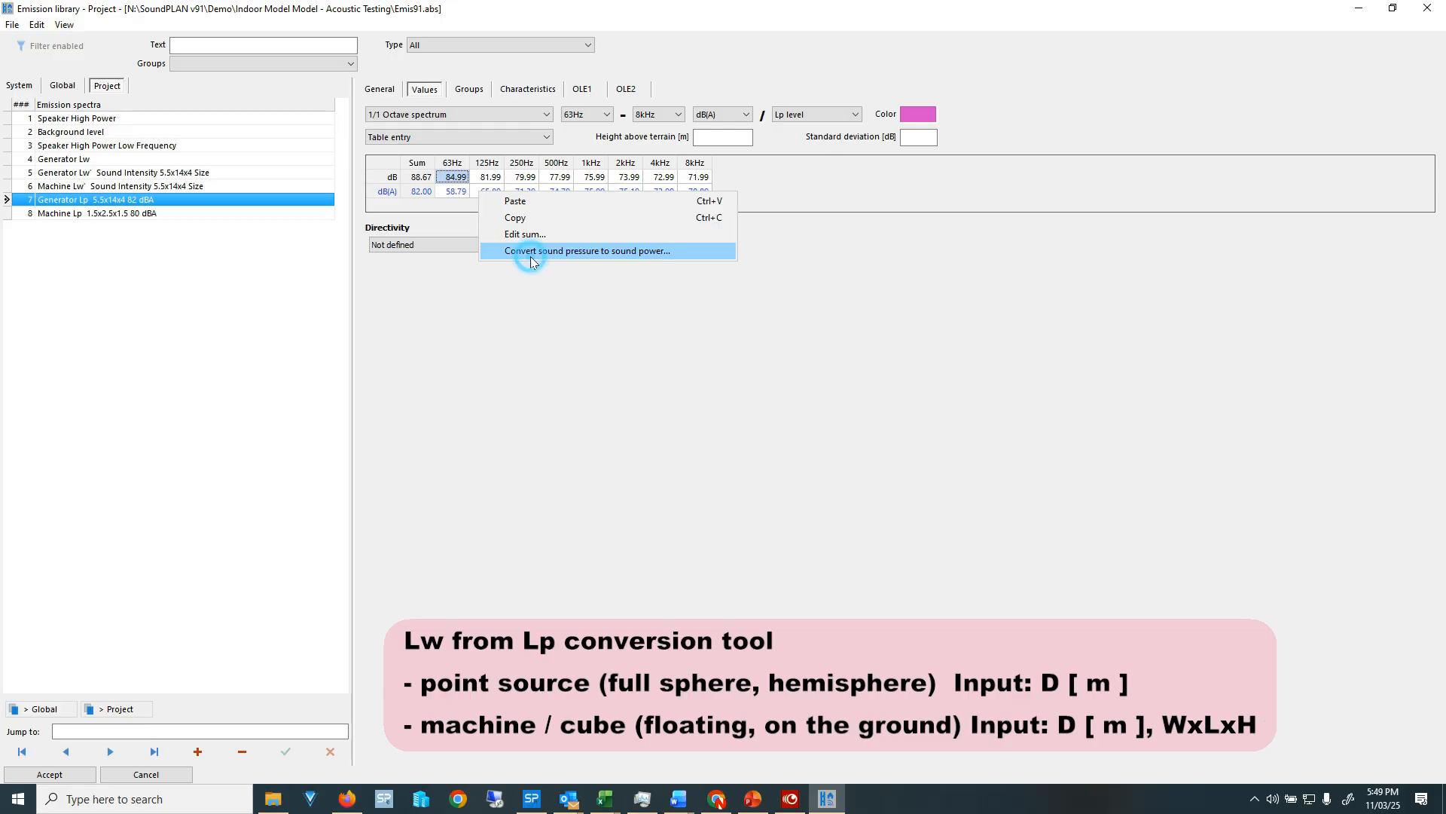
{"action": "left_click", "coordinate": [531, 255]}
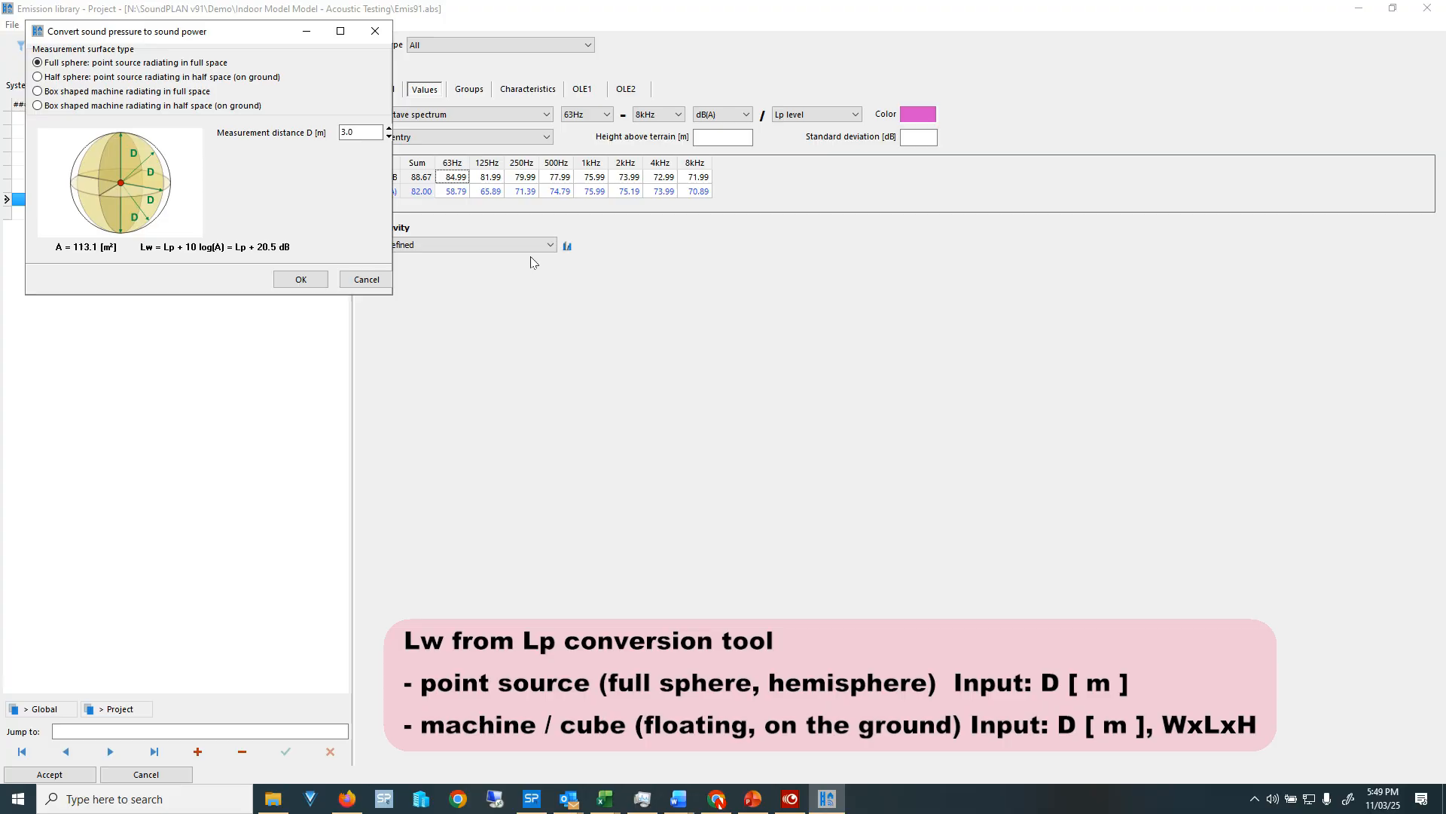
{"action": "left_click_drag", "start_coordinate": [273, 30], "coordinate": [700, 263]}
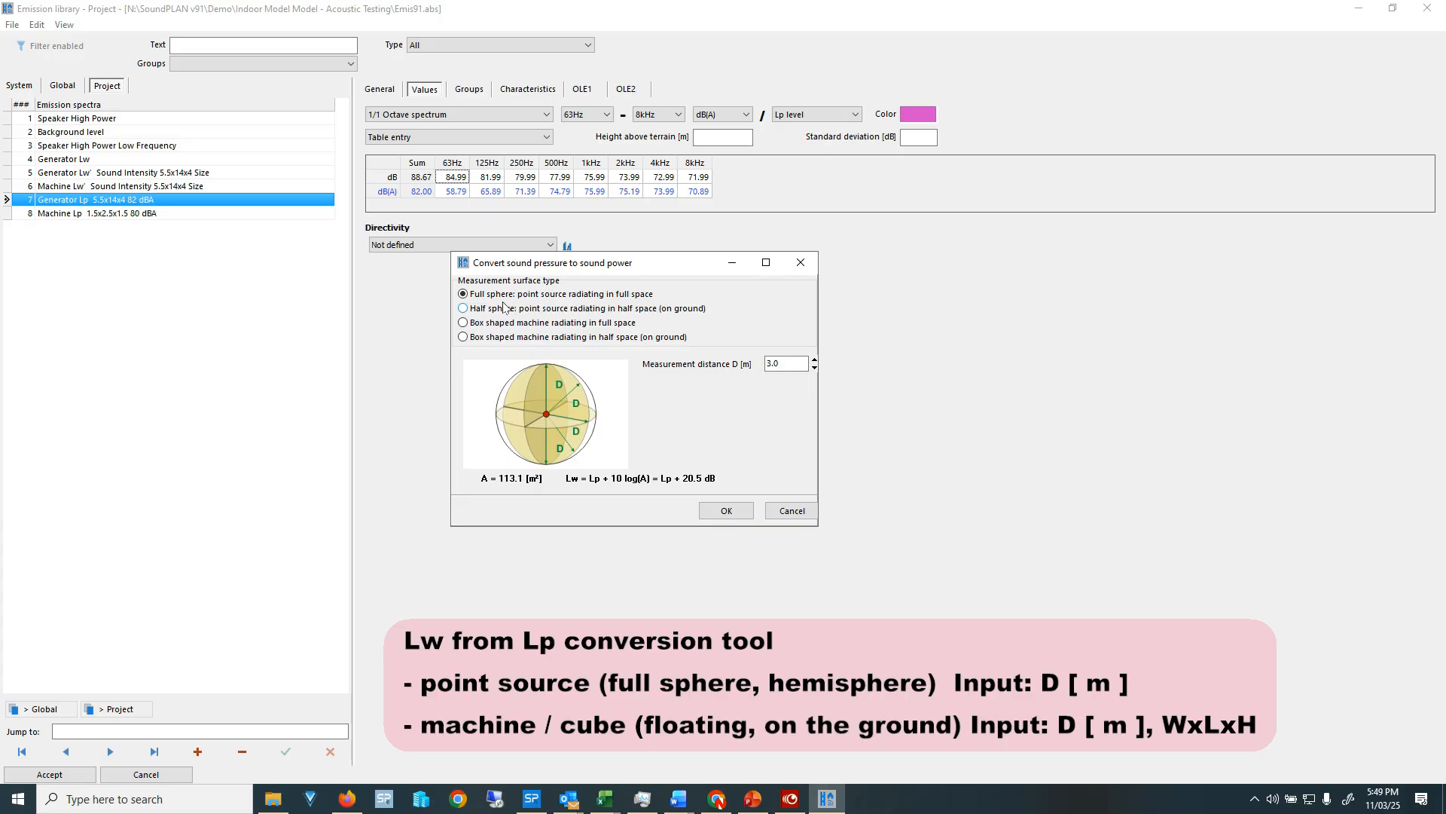
{"action": "left_click", "coordinate": [467, 325]}
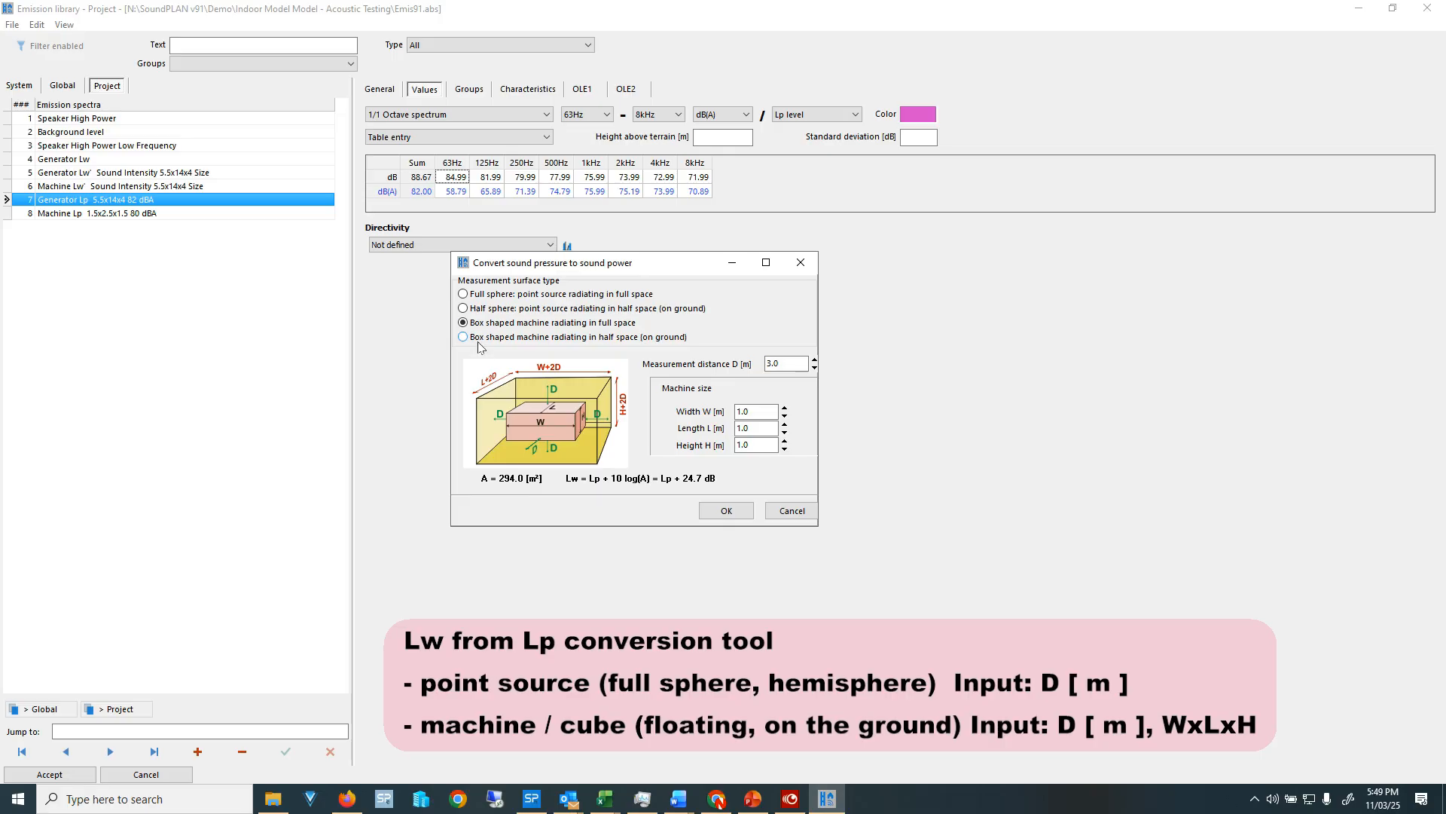
{"action": "left_click", "coordinate": [479, 339]}
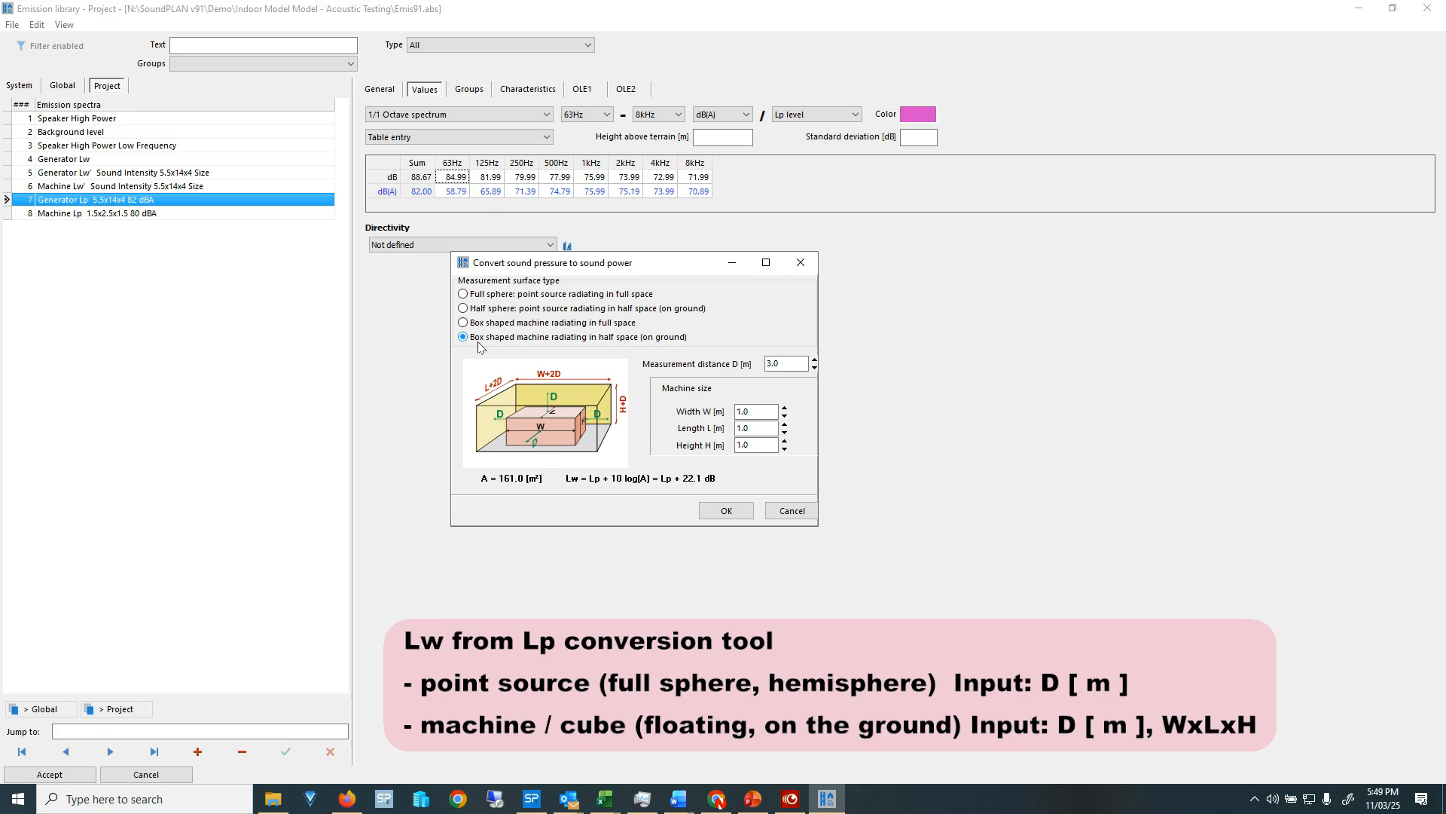
Step: Convert to sound power with a measurement distance of 0.9 m and a machine size of 5.5 m wide, 14 m long and 4 m high
{"action": "double_click", "coordinate": [787, 363]}
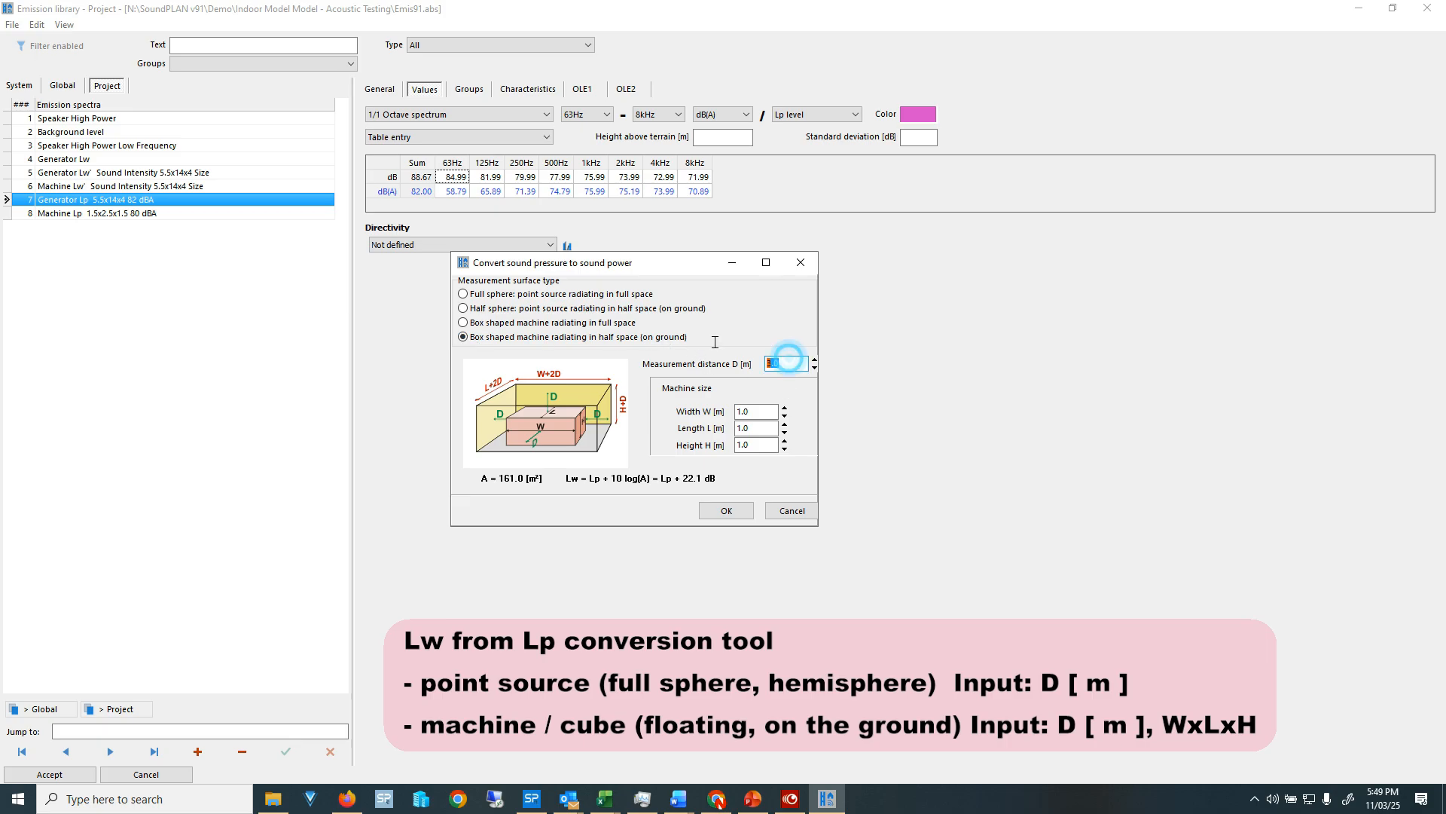
{"action": "type", "text": ".9"}
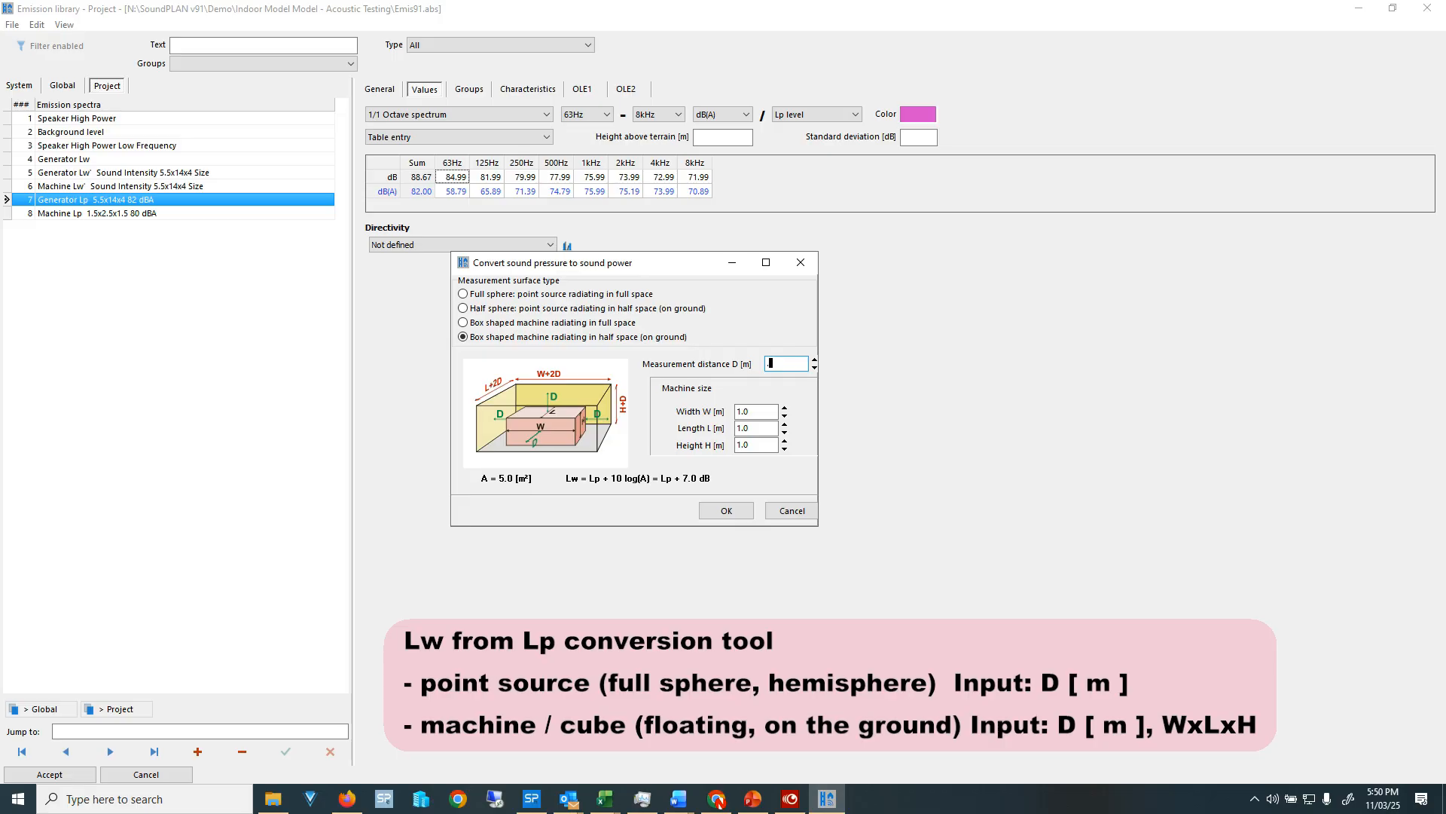
{"action": "left_click", "coordinate": [756, 413]}
{"action": "type", "text": "5.5"}
{"action": "key", "text": "Tab"}
{"action": "left_click", "coordinate": [756, 428]}
{"action": "type", "text": "14"}
{"action": "left_click", "coordinate": [756, 444]}
{"action": "type", "text": "4"}
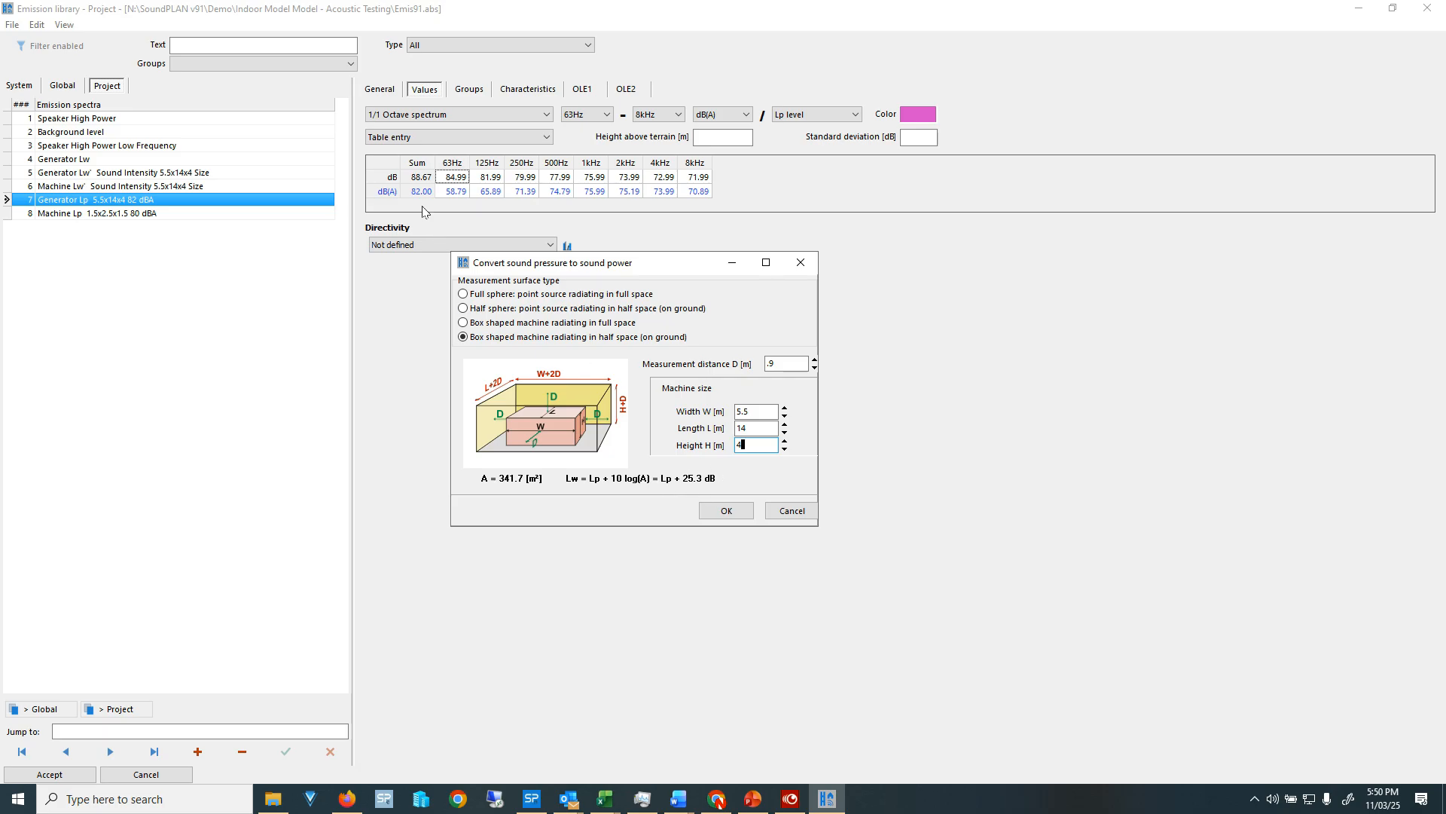
{"action": "left_click", "coordinate": [727, 512]}
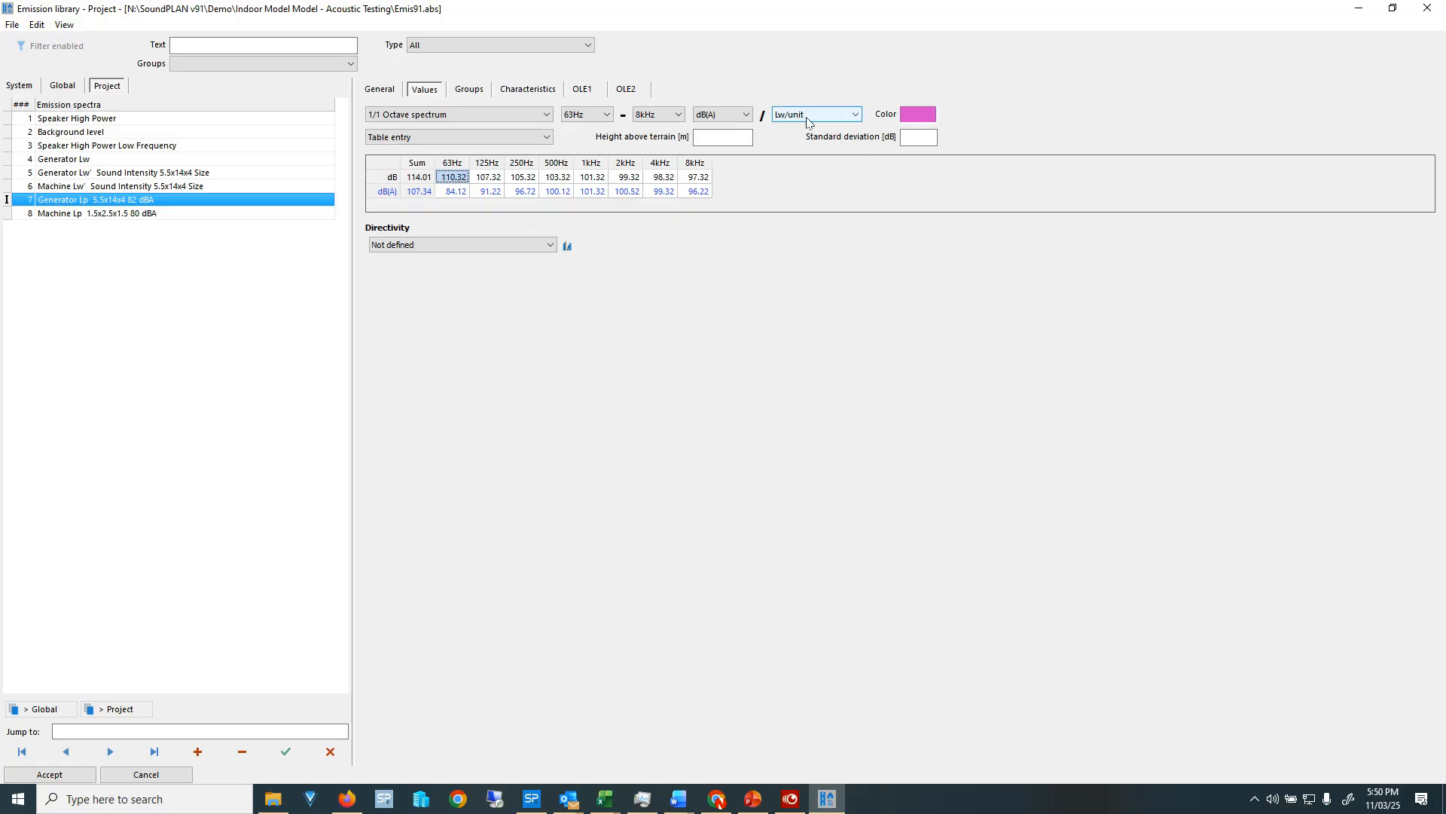
Step: Insert a blank line above the sound power calculation note in the spectrum's description
{"action": "left_click", "coordinate": [380, 89]}
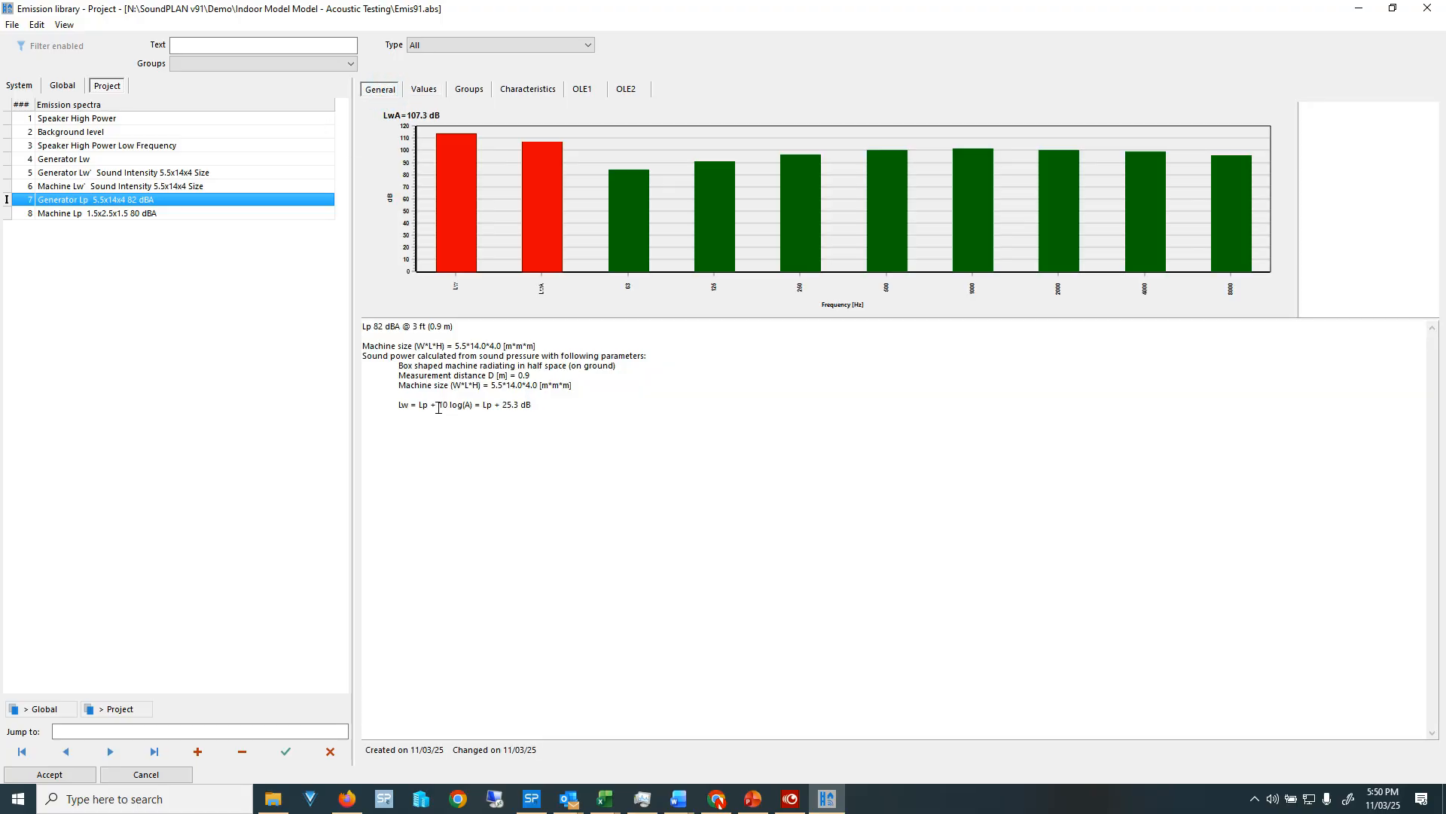
{"action": "left_click", "coordinate": [366, 356]}
{"action": "key", "text": "Return"}
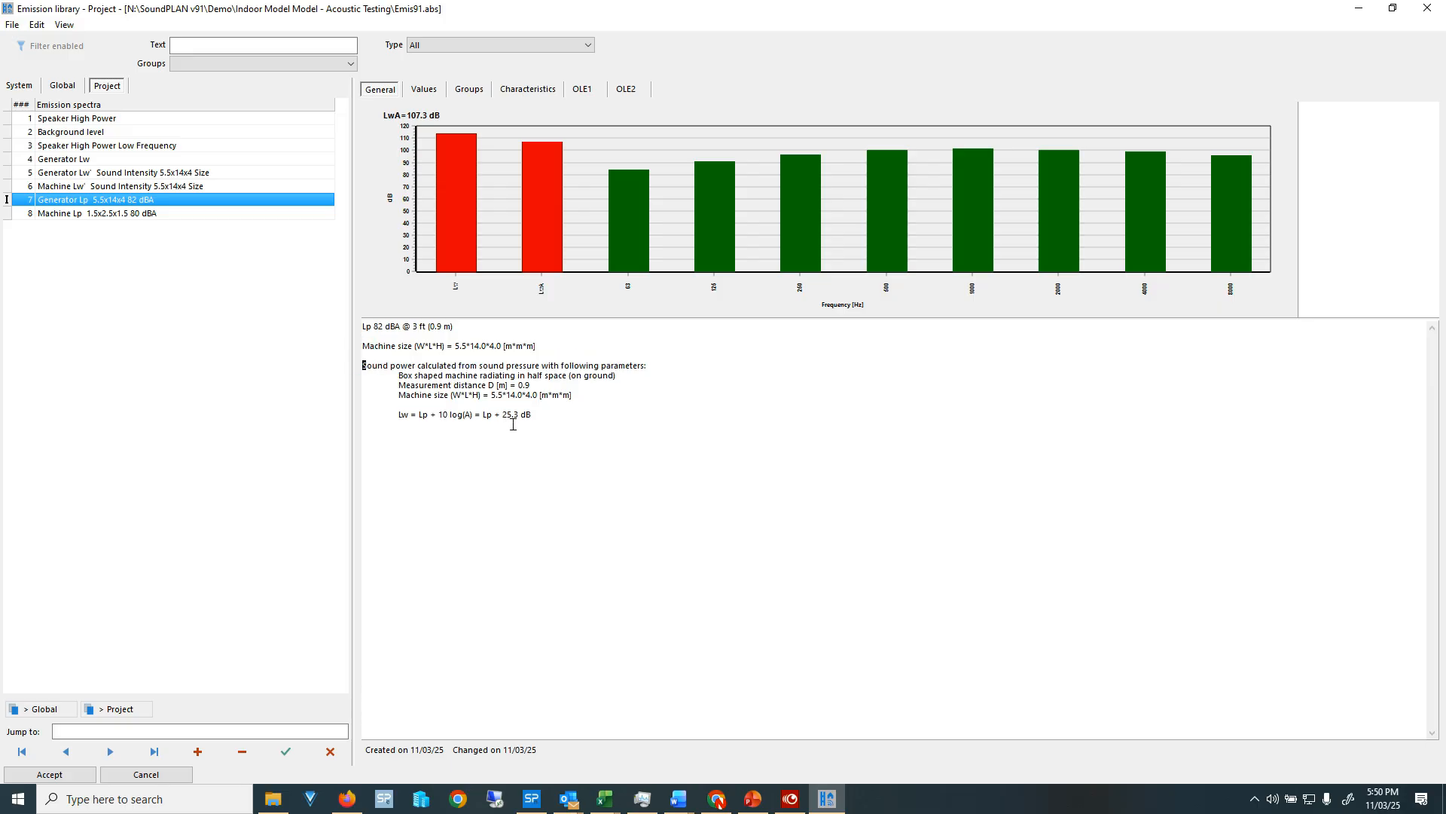
{"action": "left_click_drag", "start_coordinate": [533, 420], "coordinate": [348, 360]}
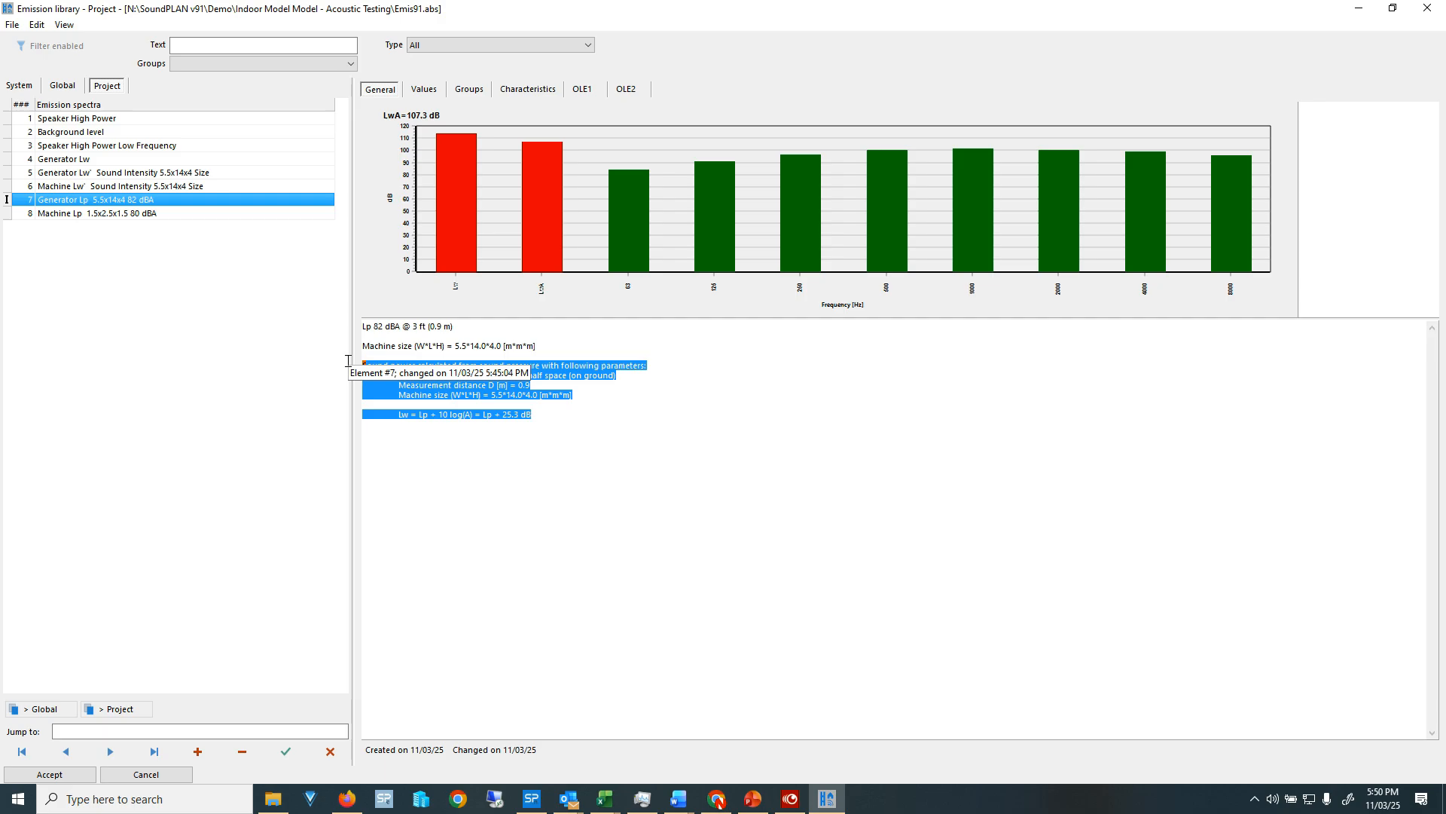
{"action": "left_click", "coordinate": [490, 502]}
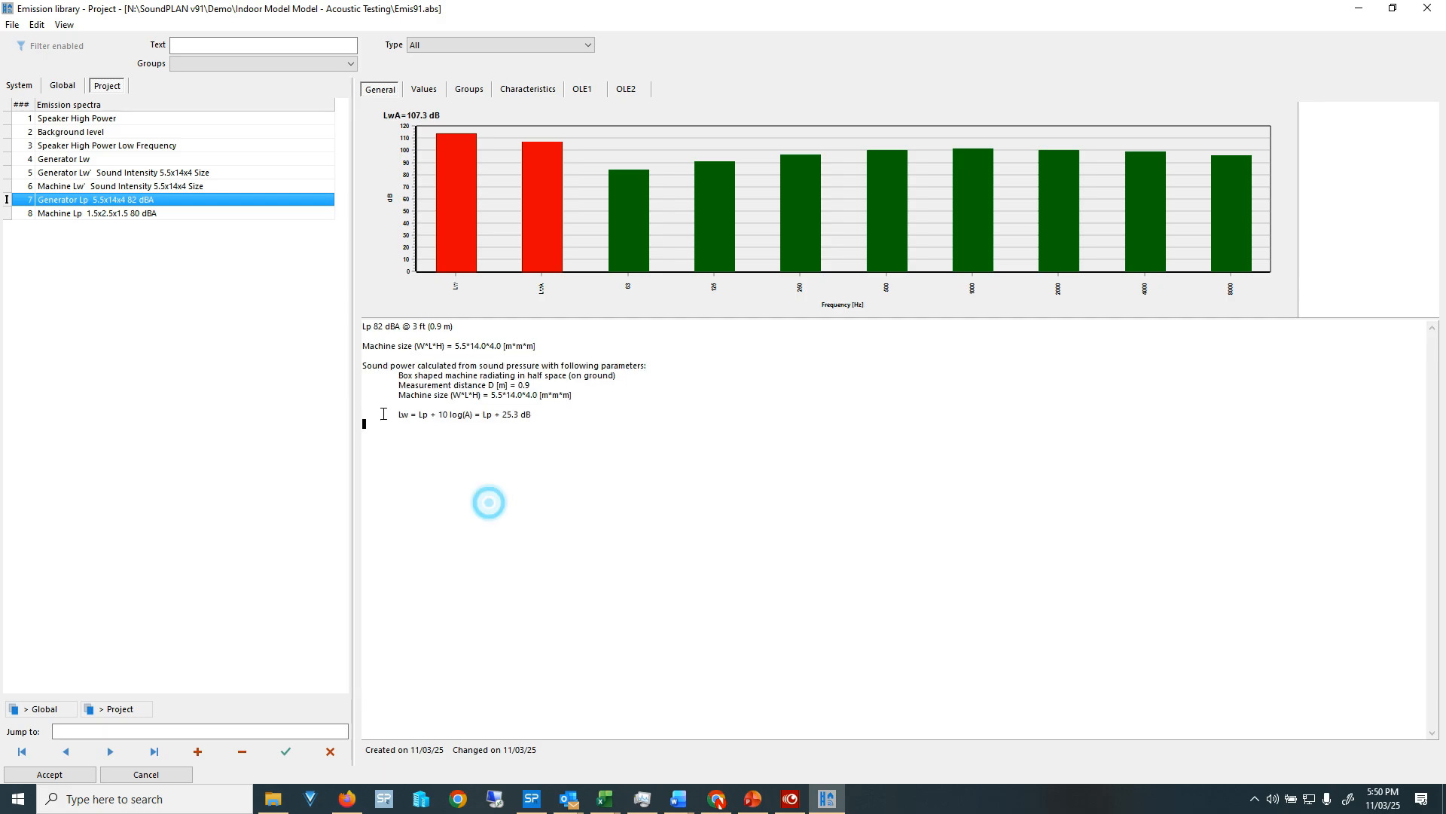
Step: Copy the converted generator spectrum within the project library as "Generator Lw 5.5x14x4 based on Lp 82 dBA"
{"action": "left_click", "coordinate": [153, 206]}
{"action": "right_click", "coordinate": [153, 209]}
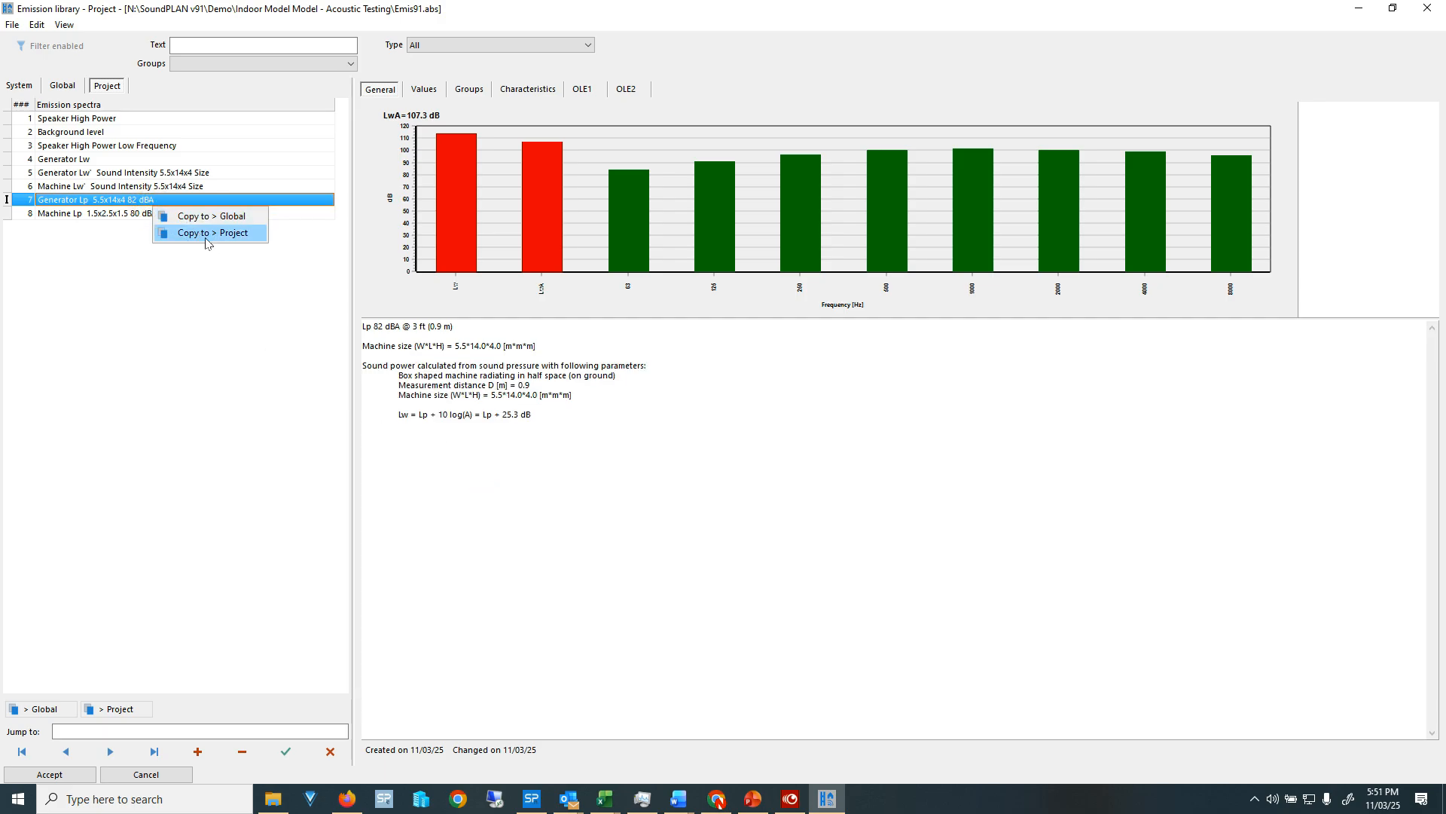
{"action": "left_click", "coordinate": [205, 238]}
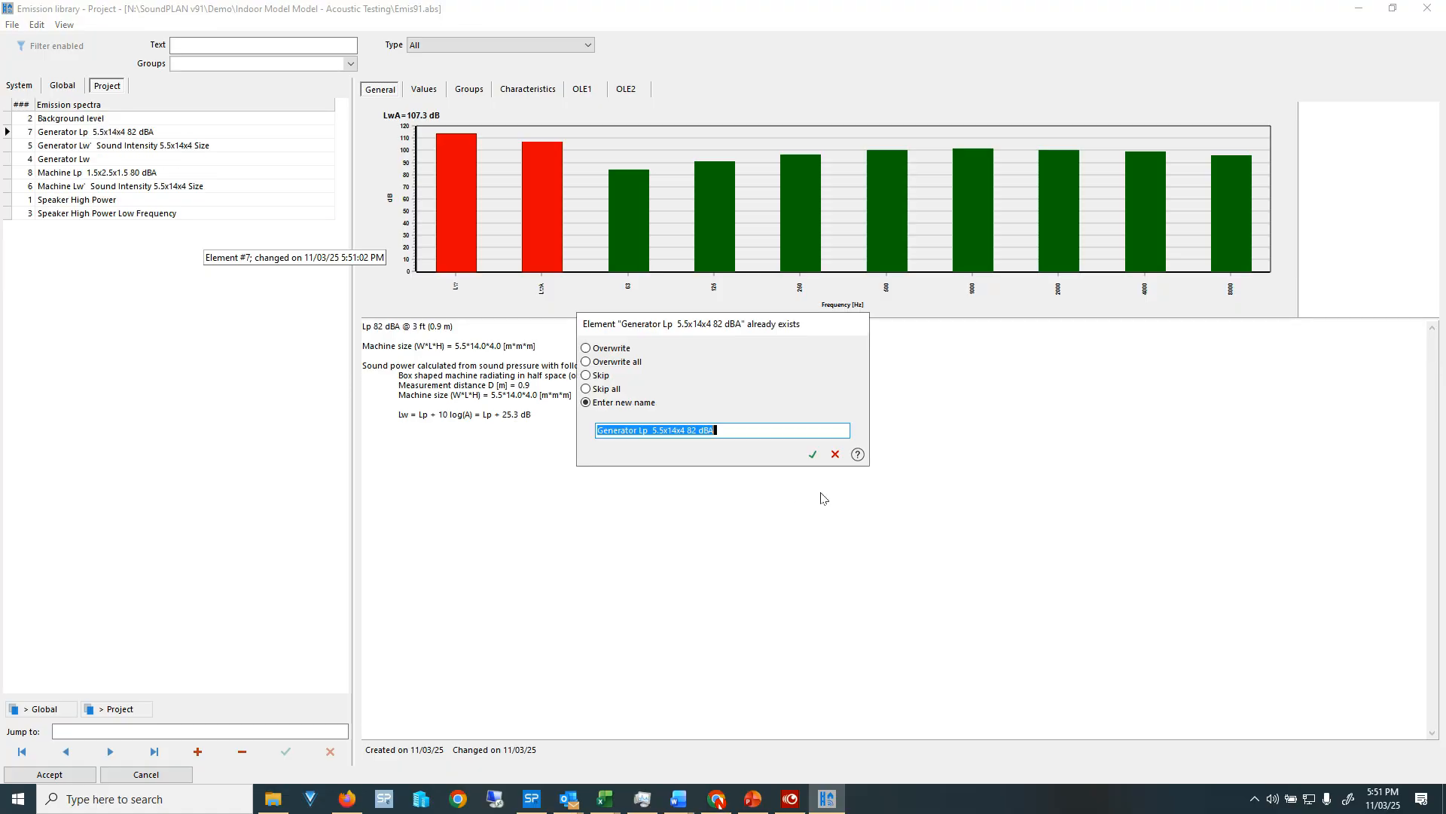
{"action": "left_click", "coordinate": [650, 431]}
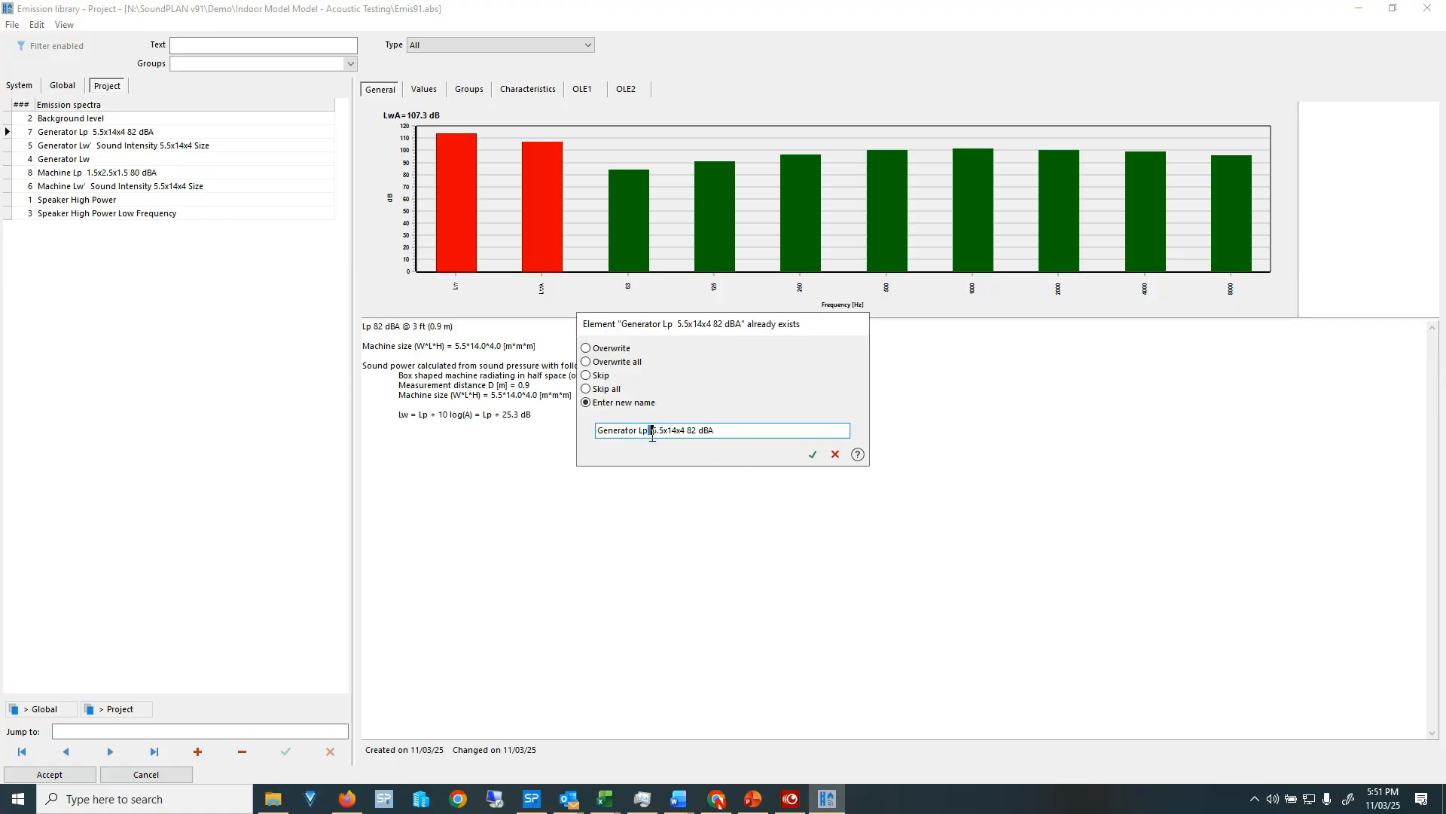
{"action": "type", "text": "w"}
{"action": "left_click", "coordinate": [647, 430]}
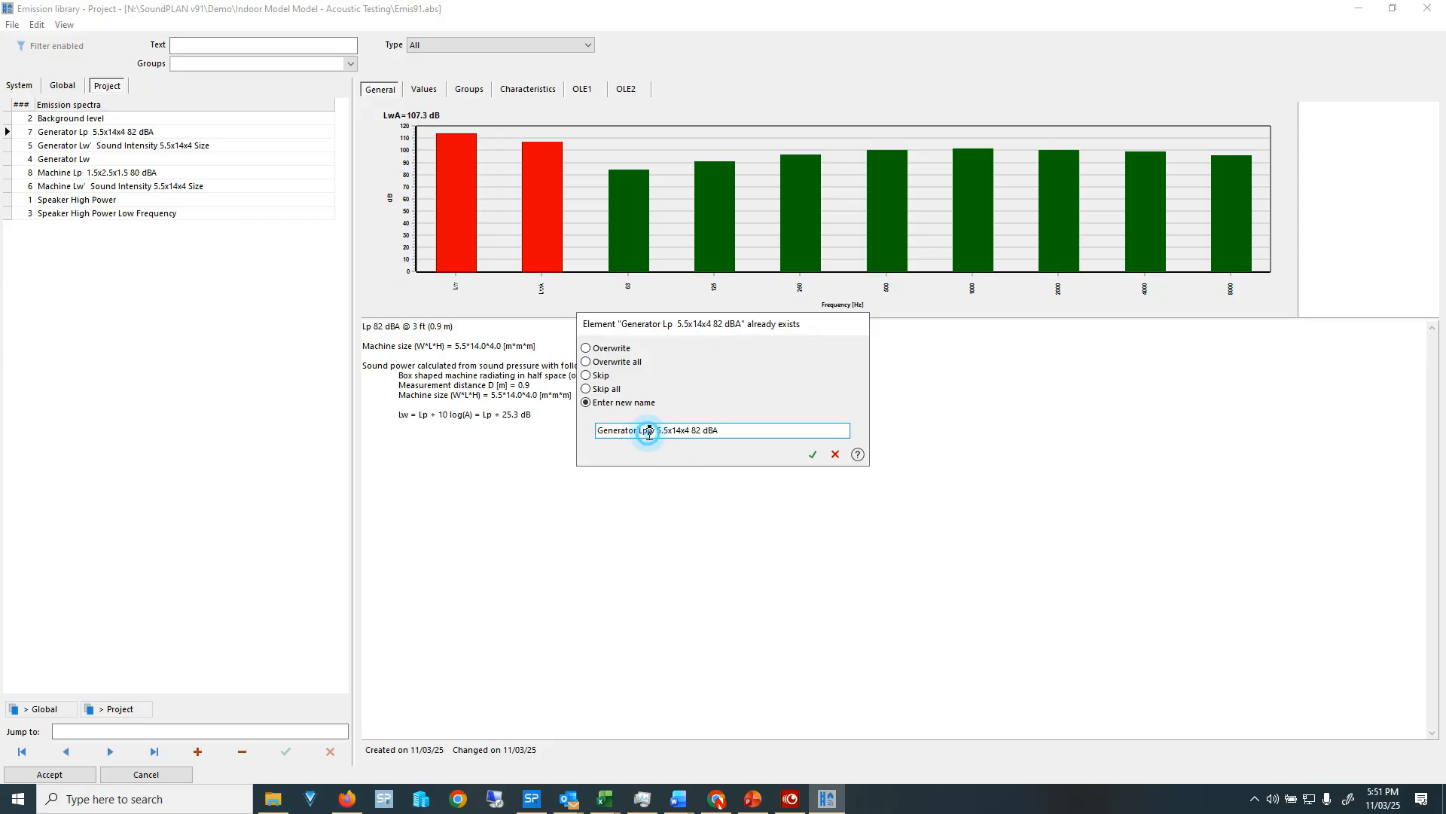
{"action": "key", "text": "BackSpace"}
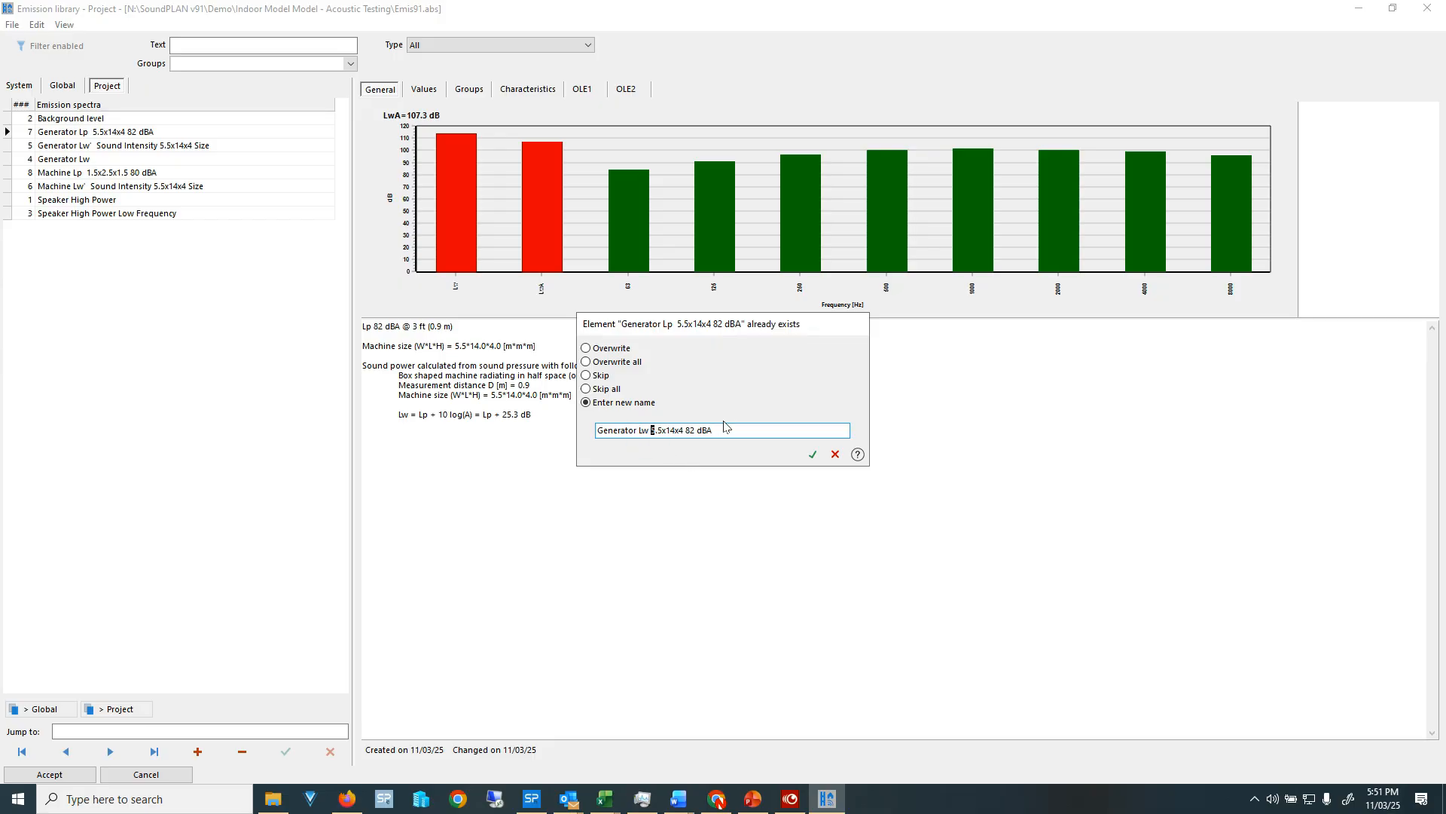
{"action": "type", "text": "based on Lp"}
{"action": "key", "text": "Return"}
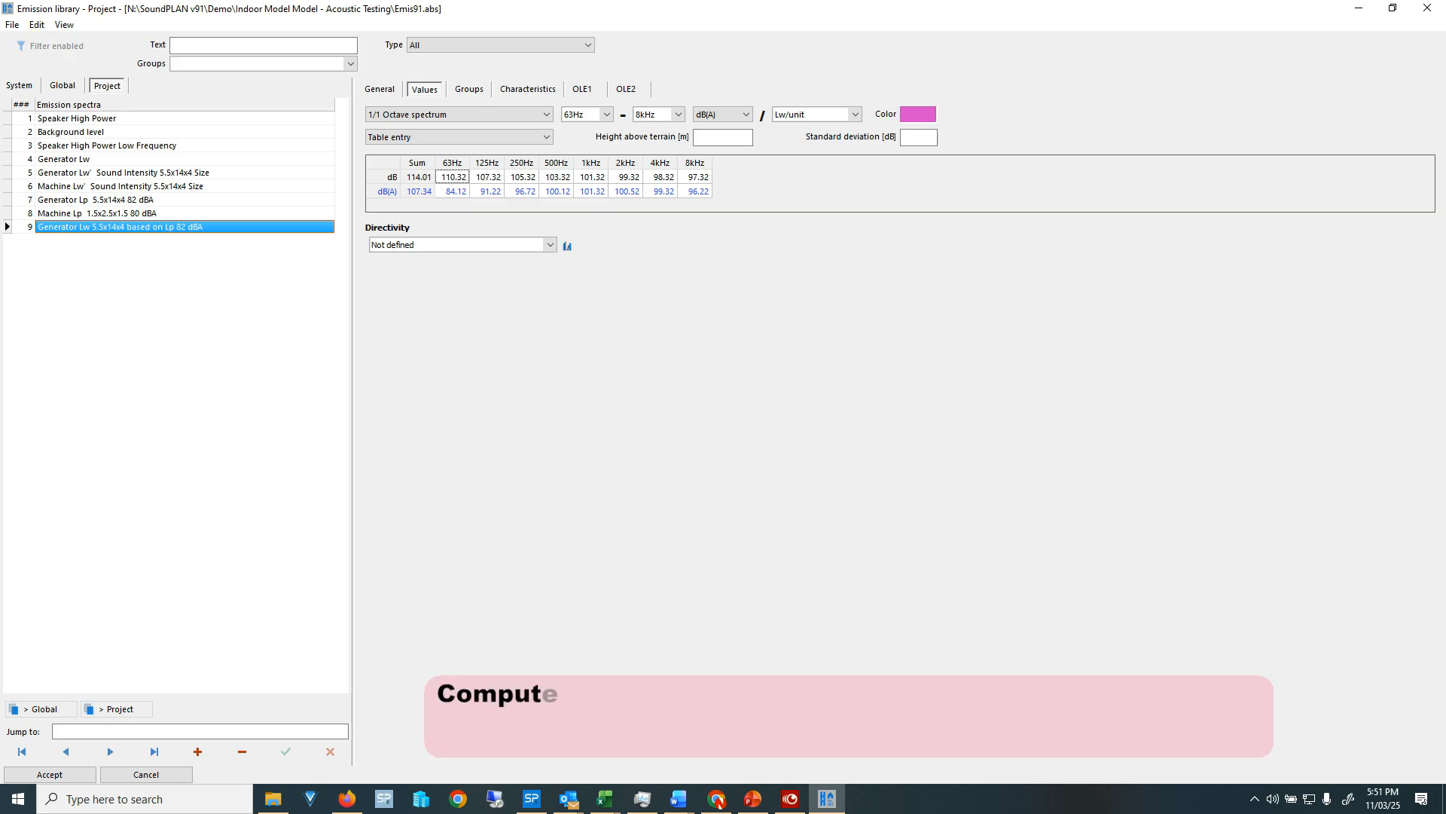
Step: Switch to the Excel sound power worksheet and set the box source to 5.5 m wide, 14 m long and 4 m high
{"action": "key", "text": "alt+Tab"}
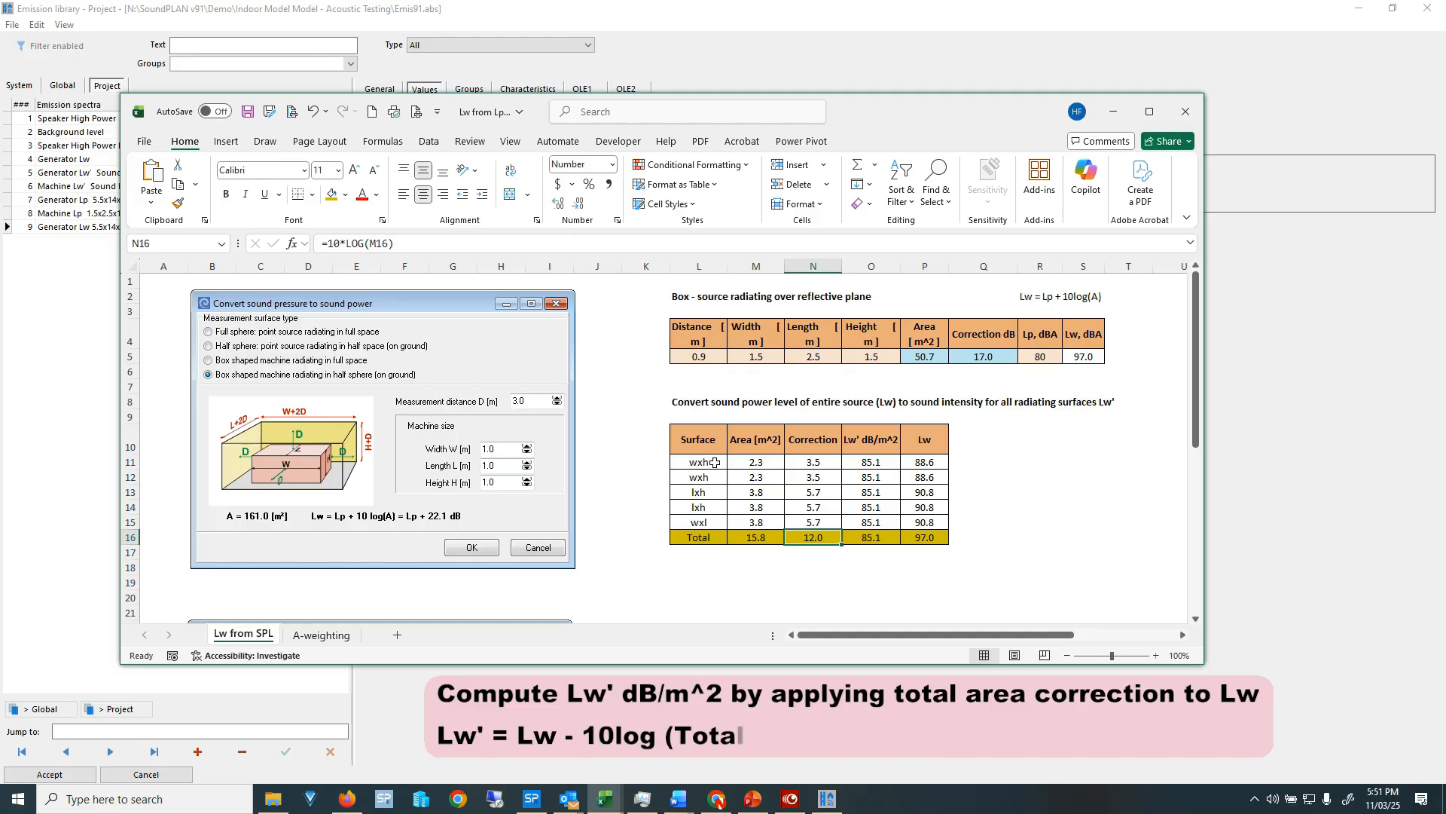
{"action": "left_click_drag", "start_coordinate": [702, 461], "coordinate": [765, 522]}
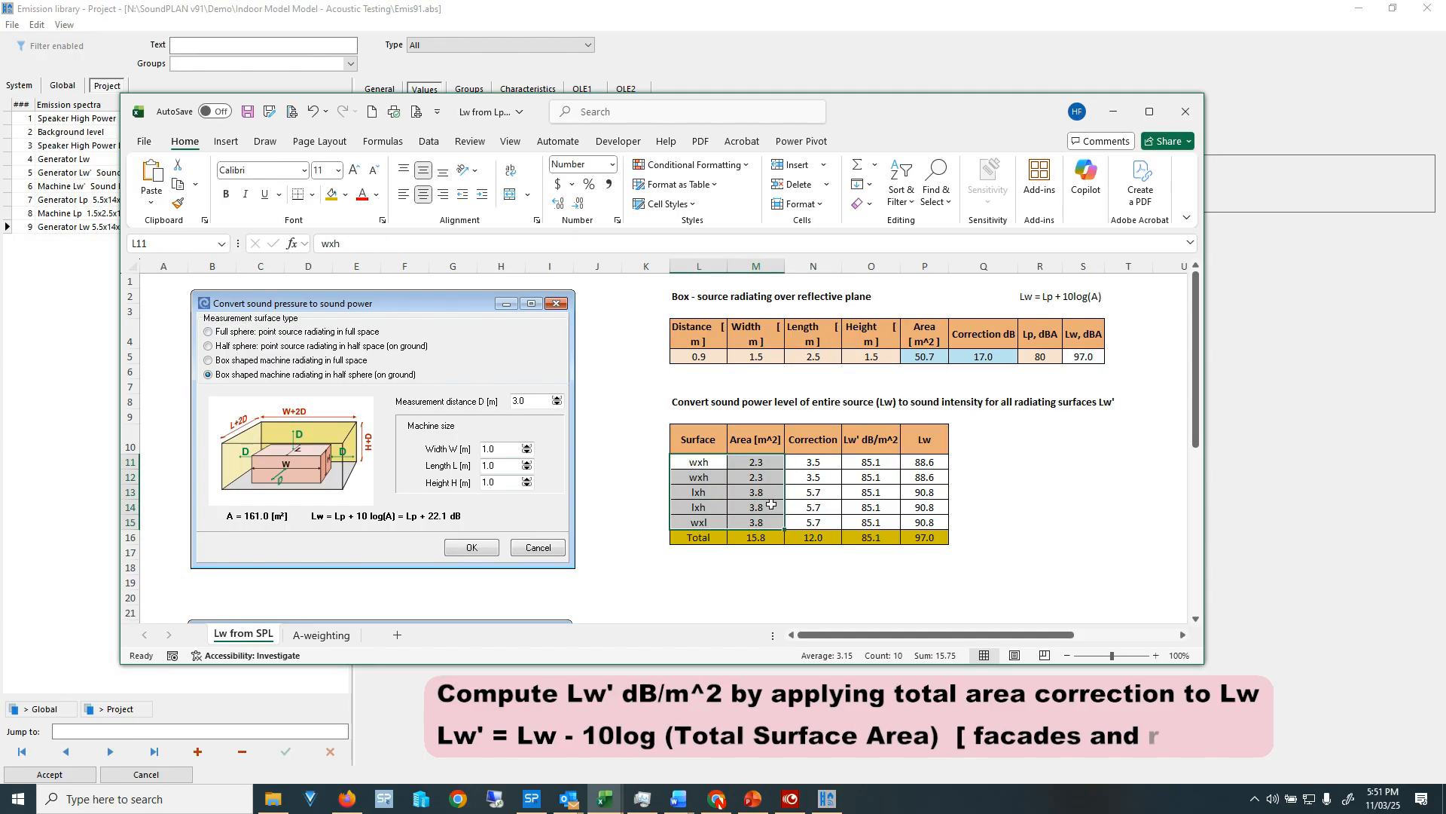
{"action": "left_click", "coordinate": [764, 357]}
{"action": "type", "text": "5"}
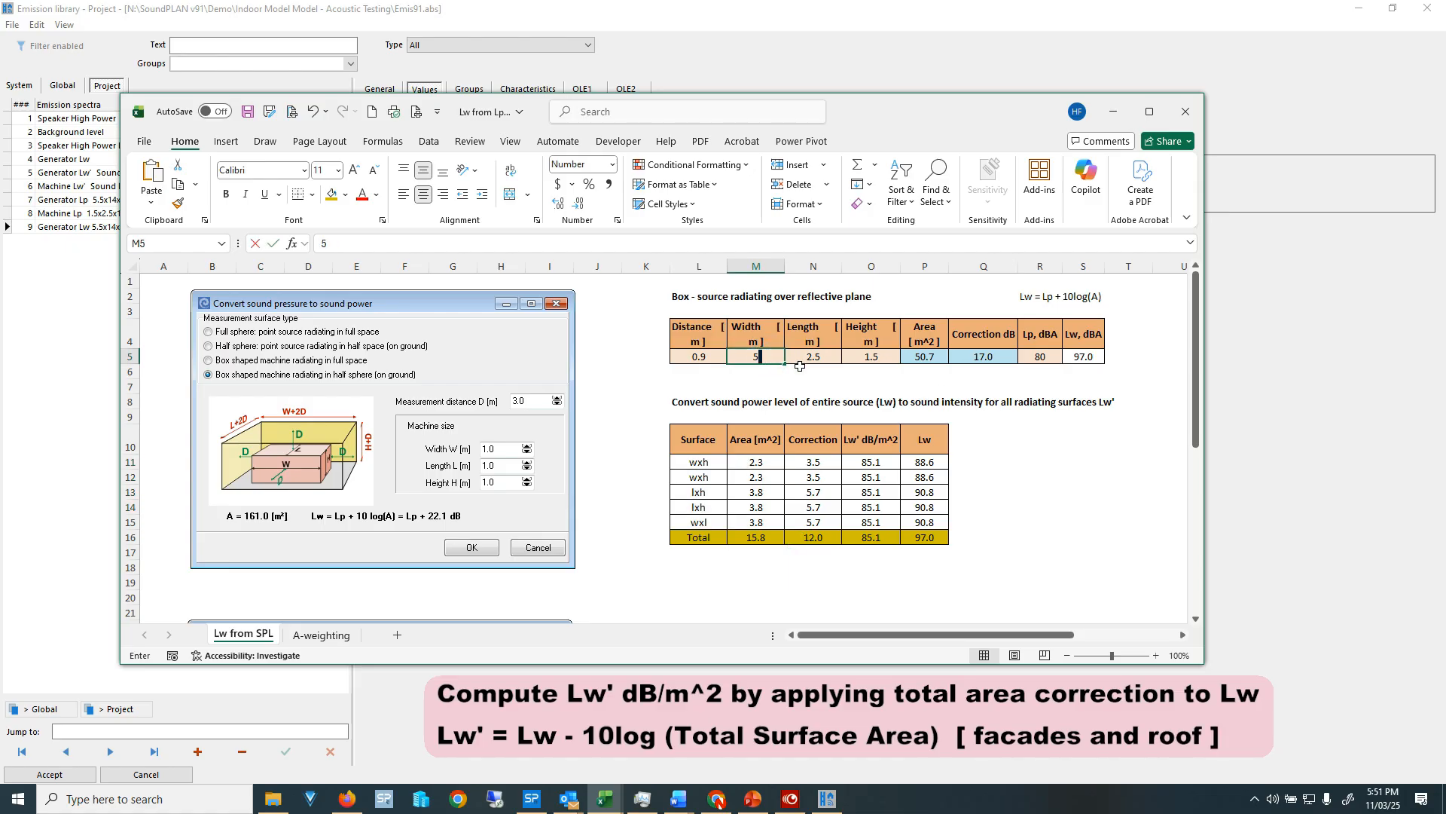
{"action": "type", "text": ".5"}
{"action": "key", "text": "Tab"}
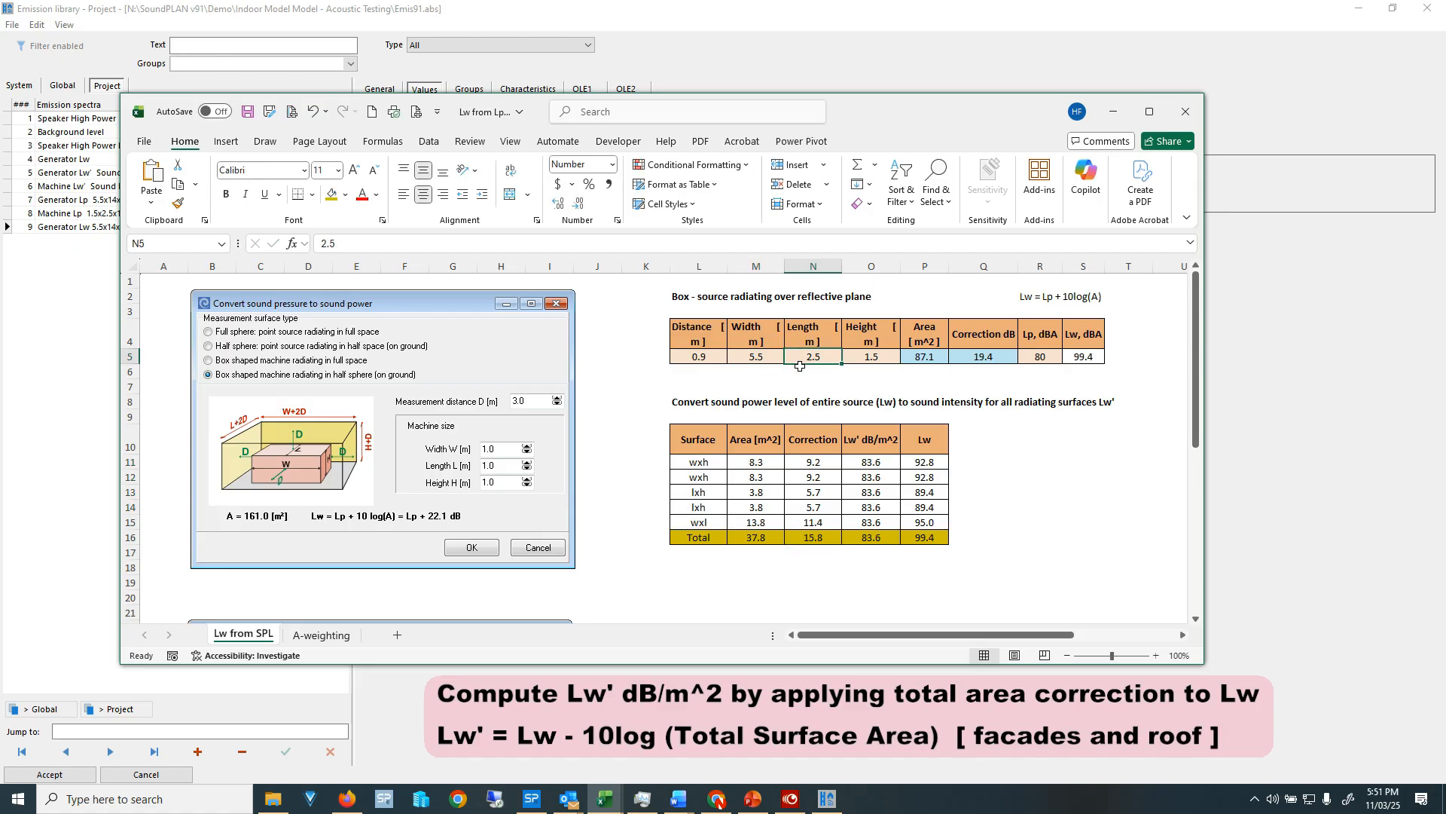
{"action": "type", "text": "14"}
{"action": "key", "text": "Tab"}
{"action": "type", "text": "4"}
{"action": "key", "text": "Return"}
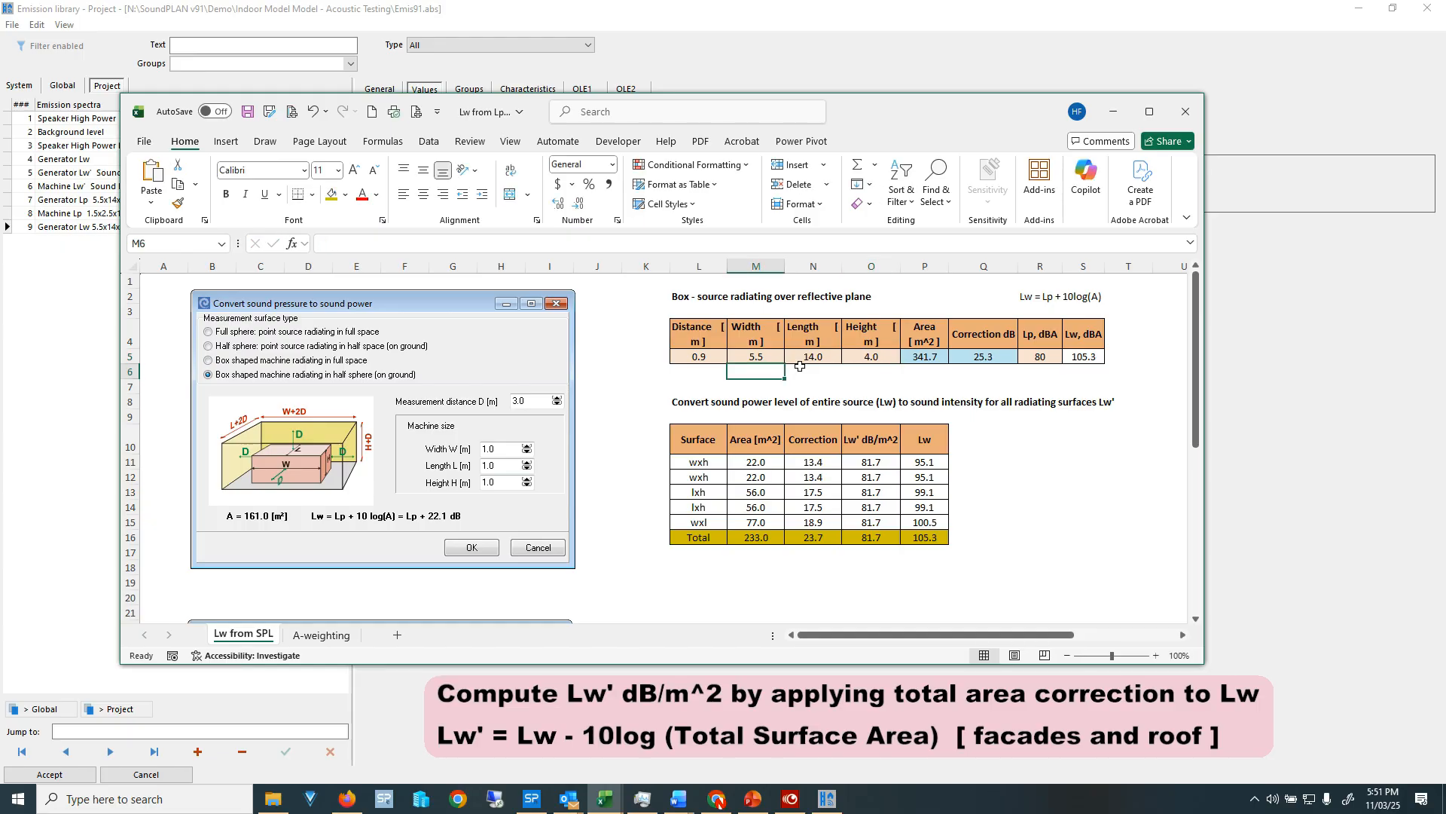
Step: Examine each radiating surface's area, Lw' and Lw in the worksheet, and compare the total Lw with the box source's Lw
{"action": "left_click", "coordinate": [771, 493]}
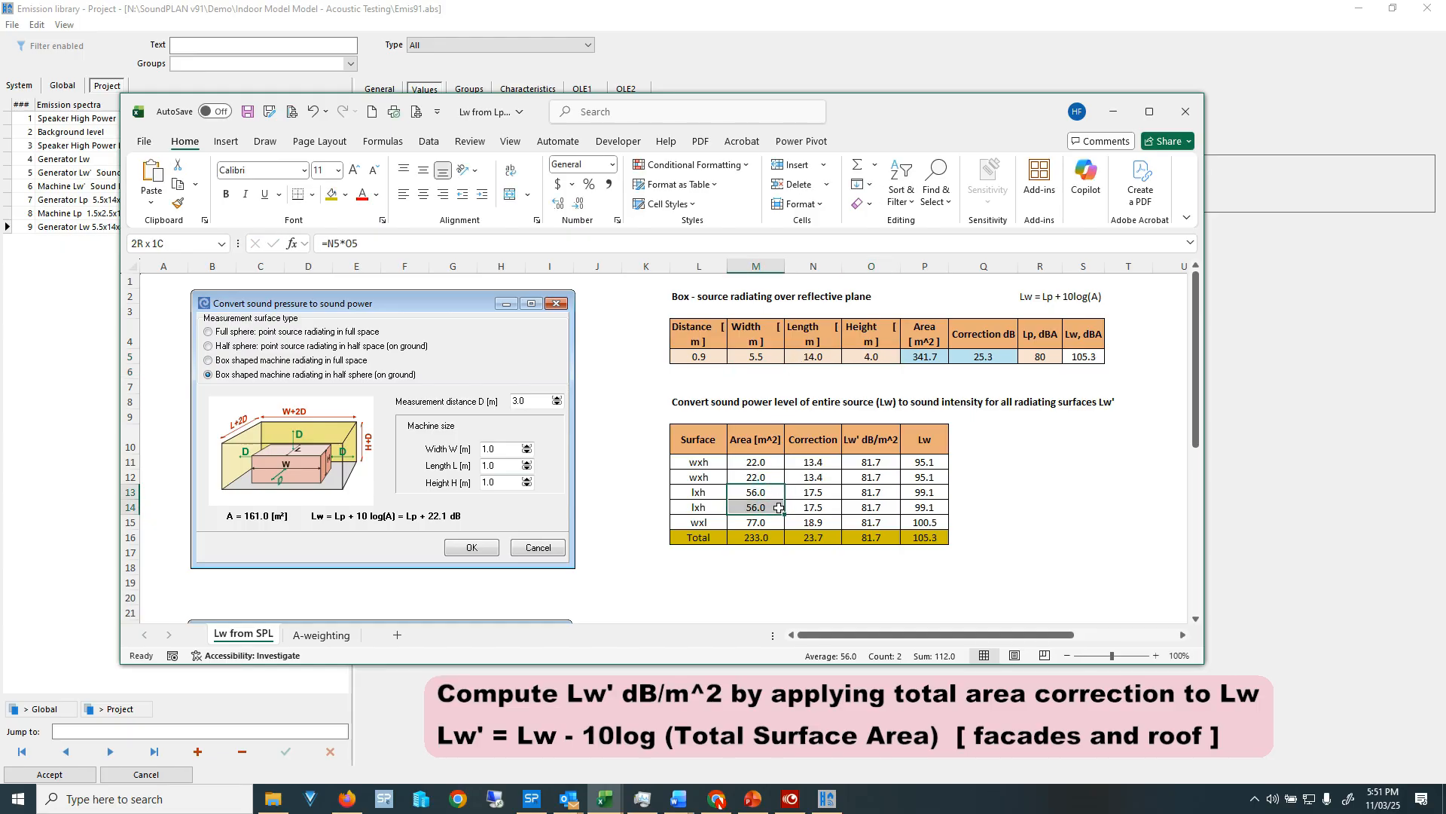
{"action": "left_click", "coordinate": [769, 539]}
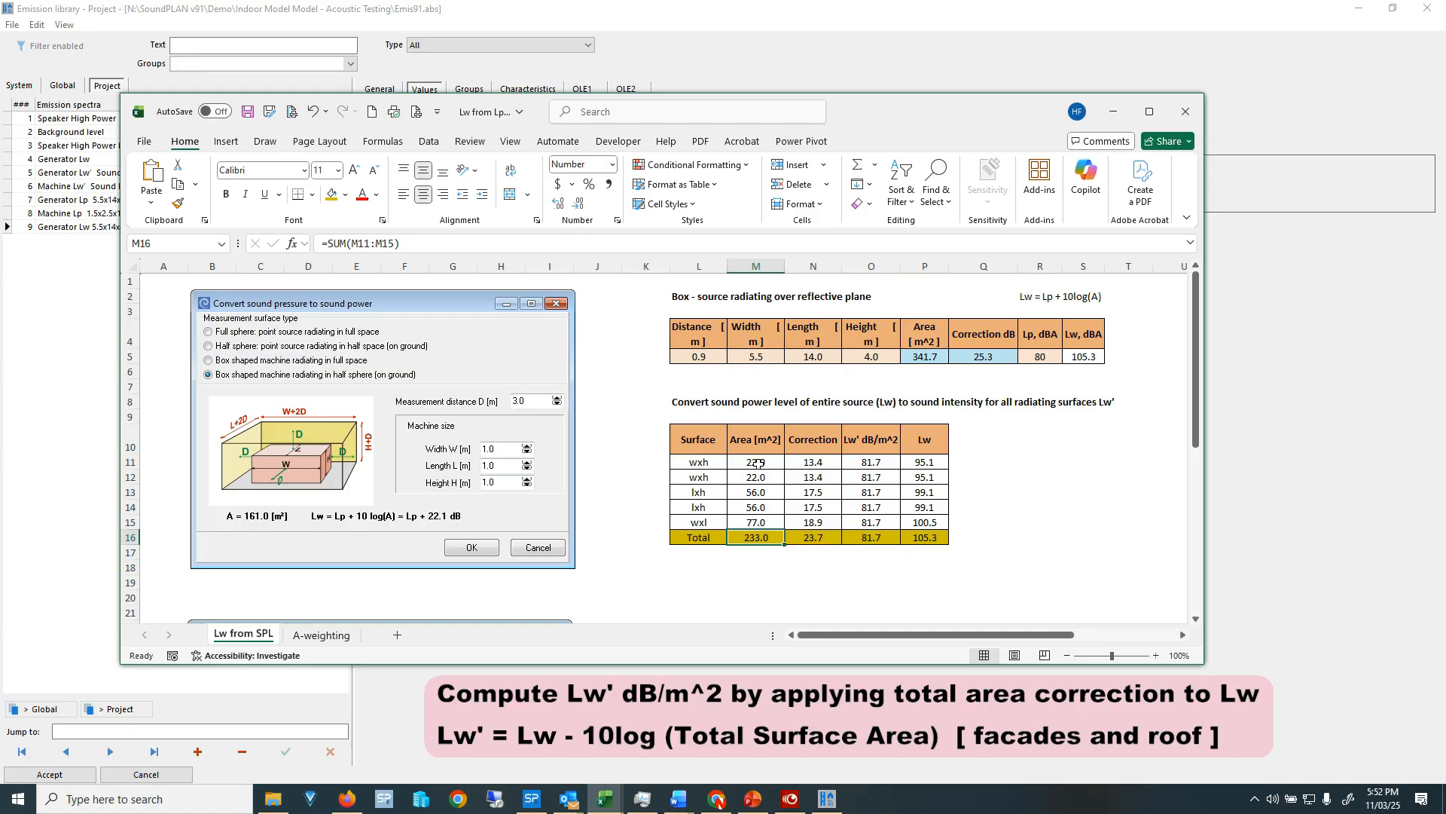
{"action": "left_click", "coordinate": [891, 464]}
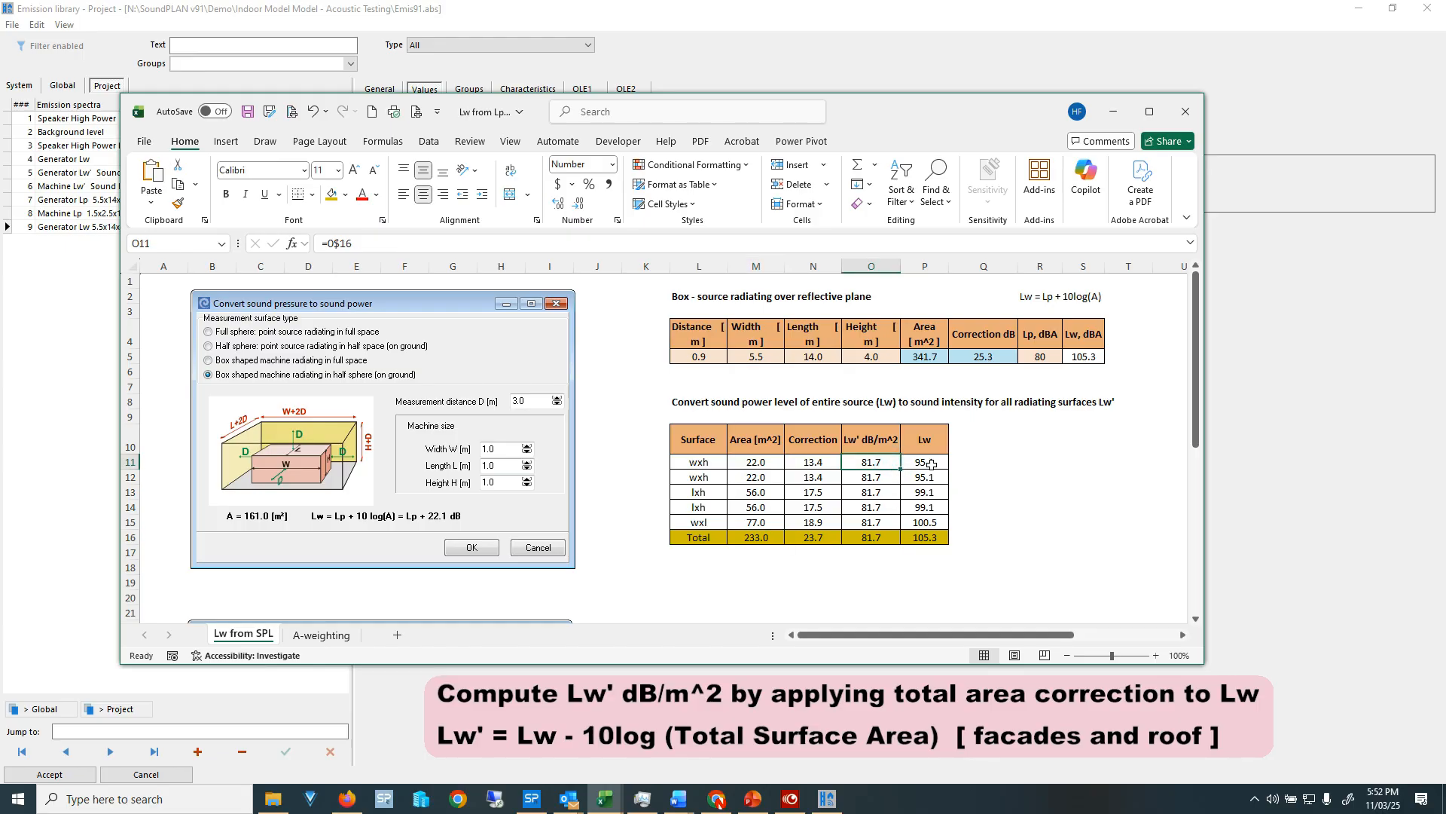
{"action": "left_click_drag", "start_coordinate": [932, 459], "coordinate": [934, 524]}
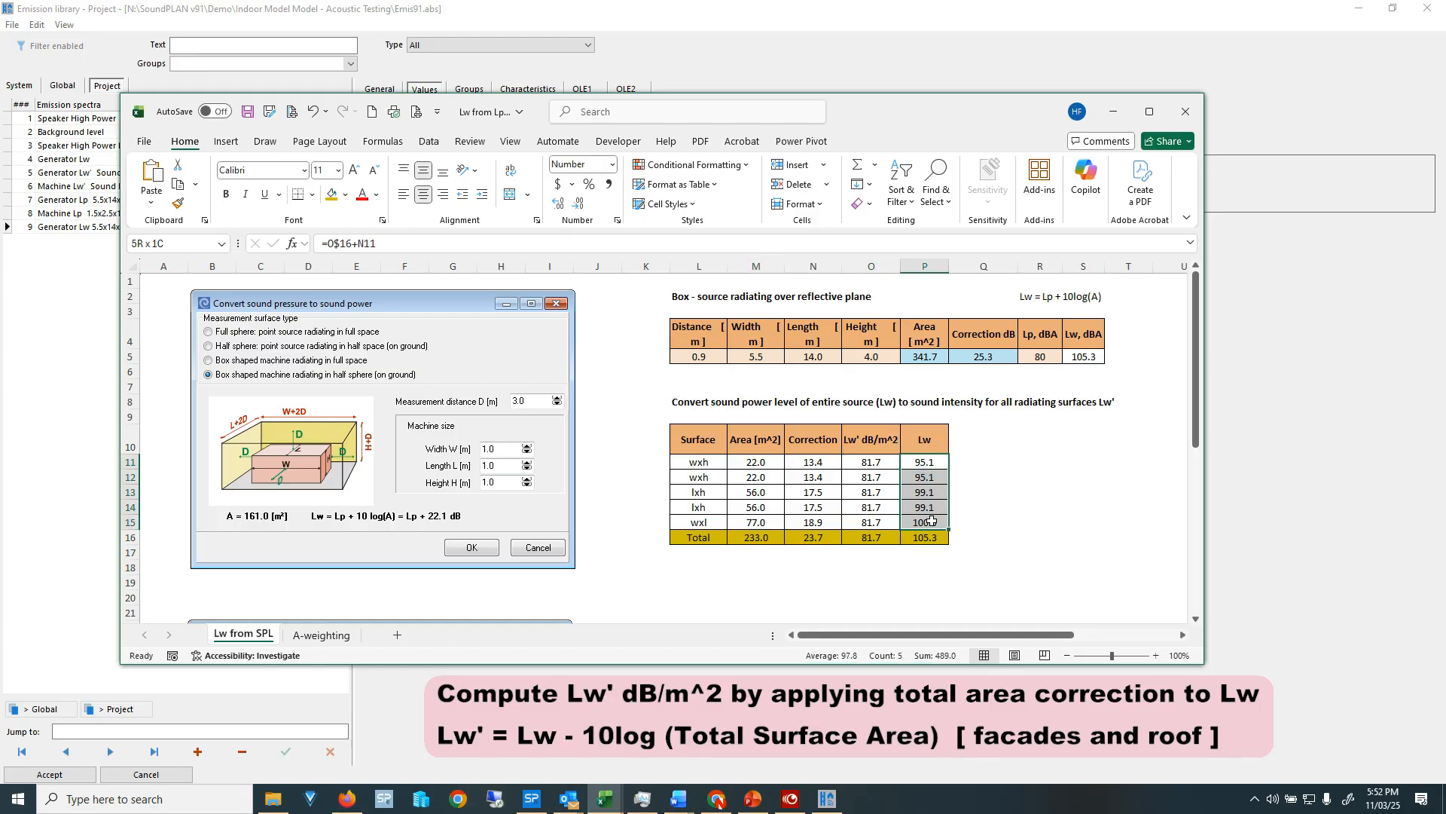
{"action": "left_click", "coordinate": [926, 537]}
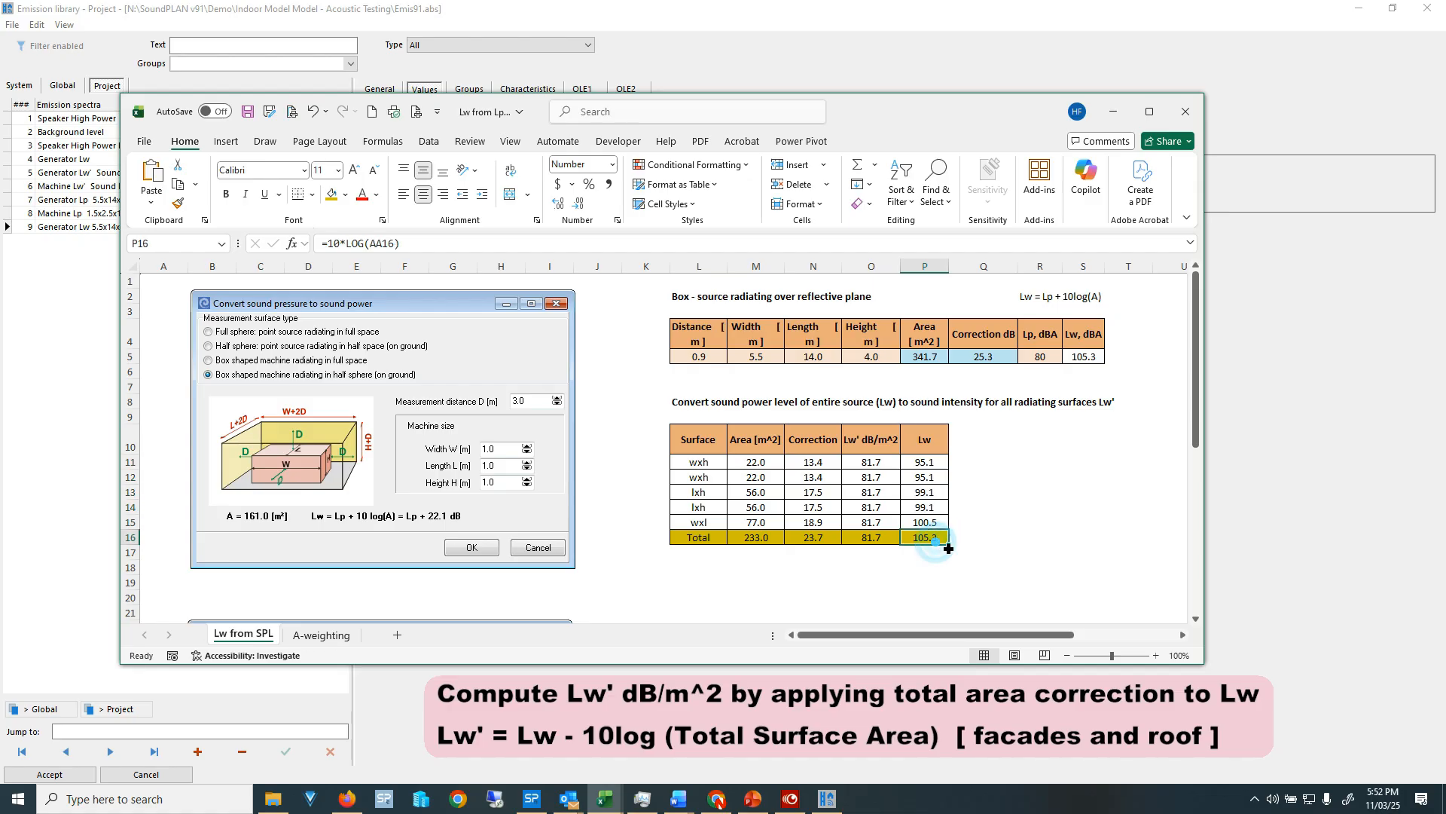
{"action": "left_click", "coordinate": [1093, 360]}
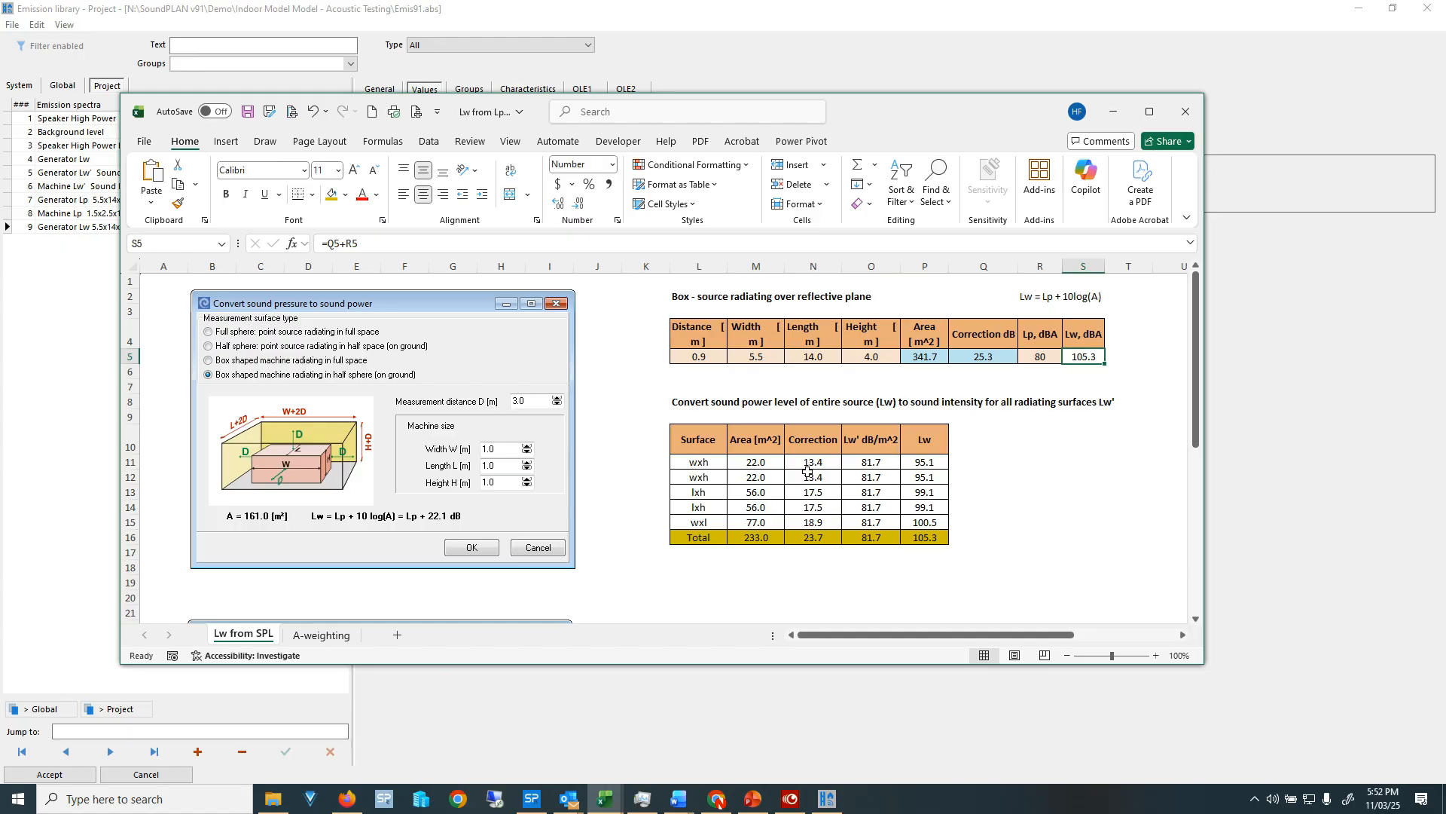
{"action": "left_click", "coordinate": [770, 465]}
{"action": "left_click", "coordinate": [779, 478]}
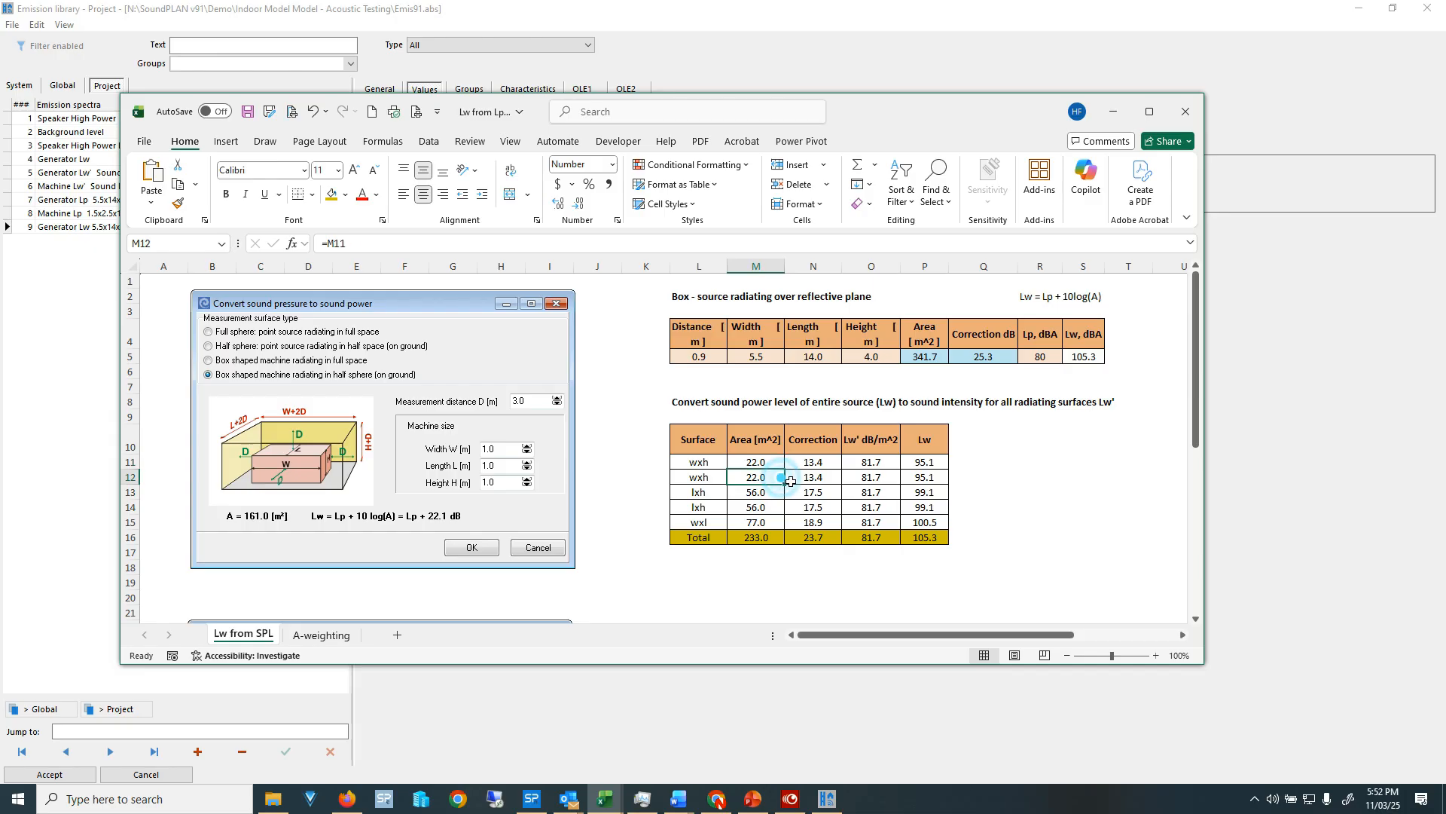
{"action": "left_click", "coordinate": [926, 464]}
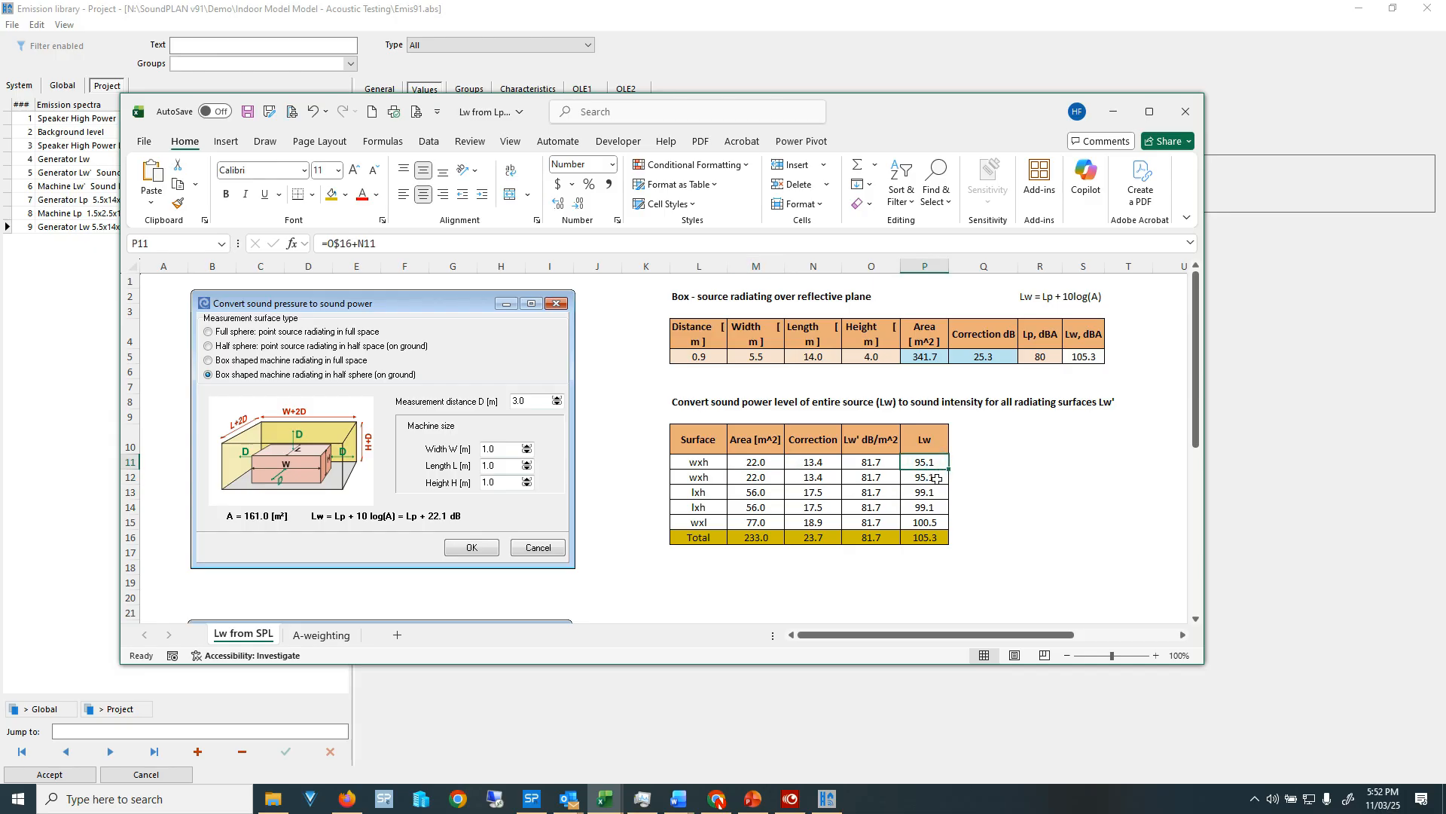
{"action": "left_click", "coordinate": [929, 494]}
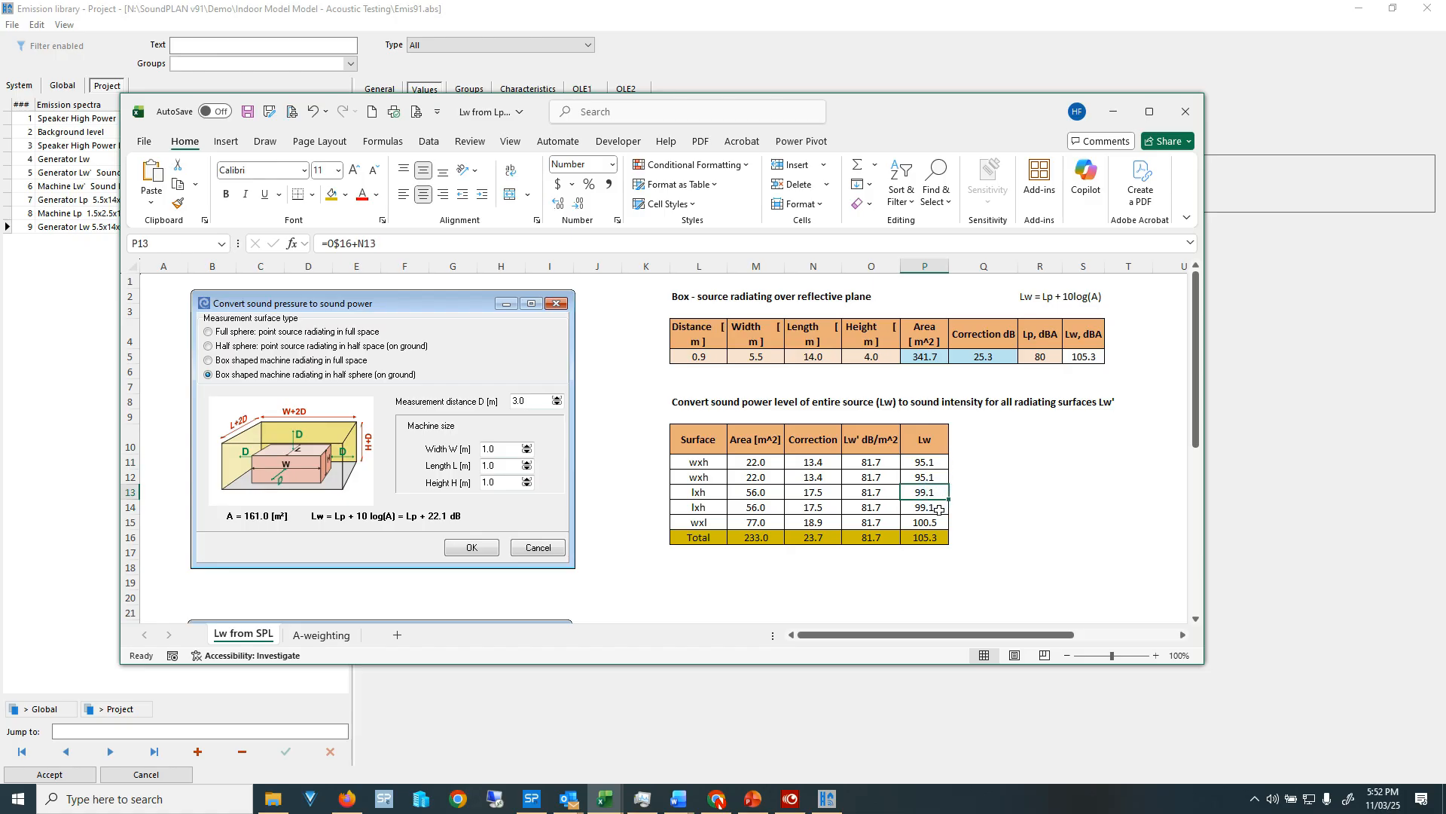
{"action": "left_click", "coordinate": [940, 523]}
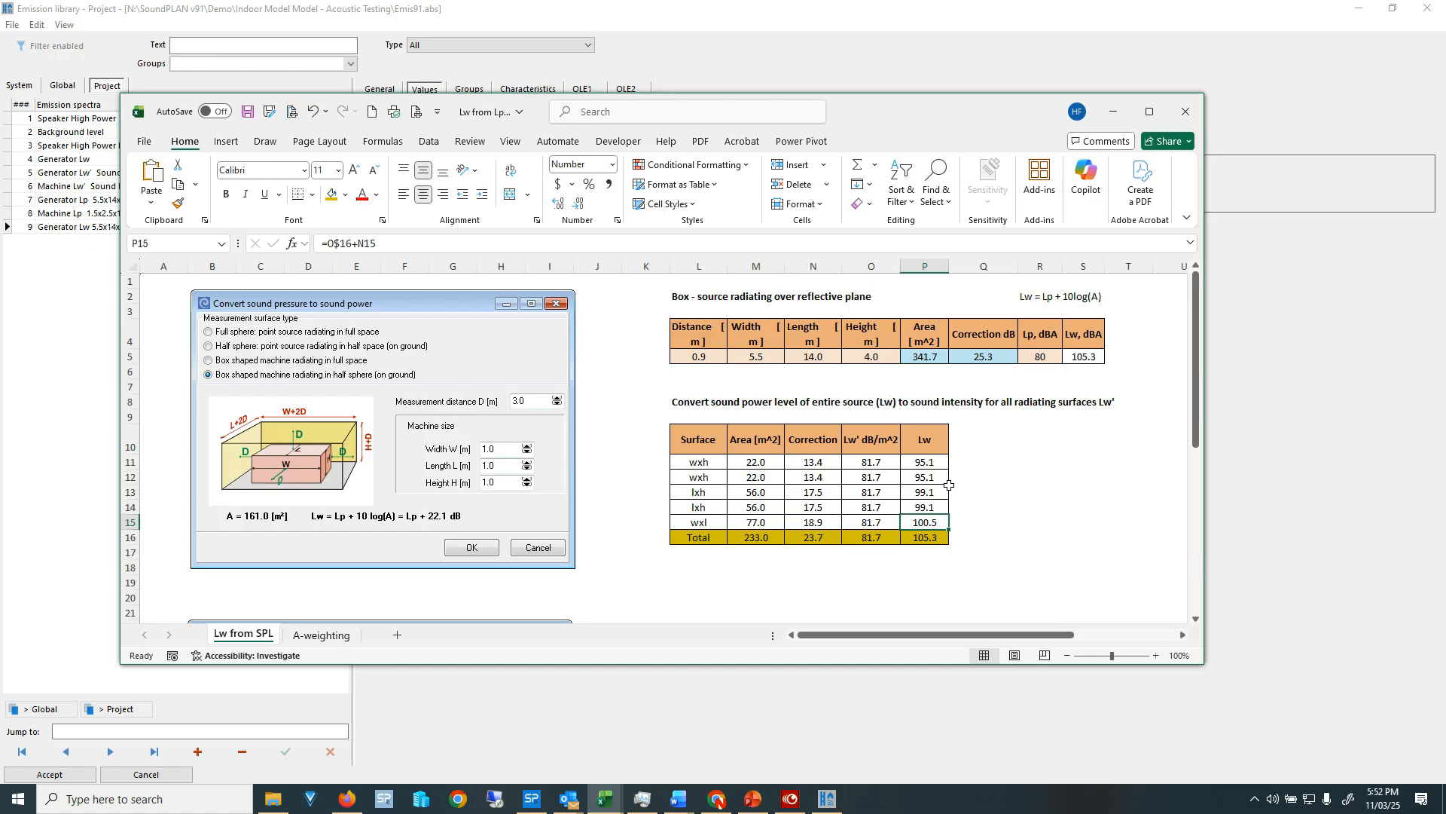
{"action": "left_click_drag", "start_coordinate": [934, 462], "coordinate": [935, 517]}
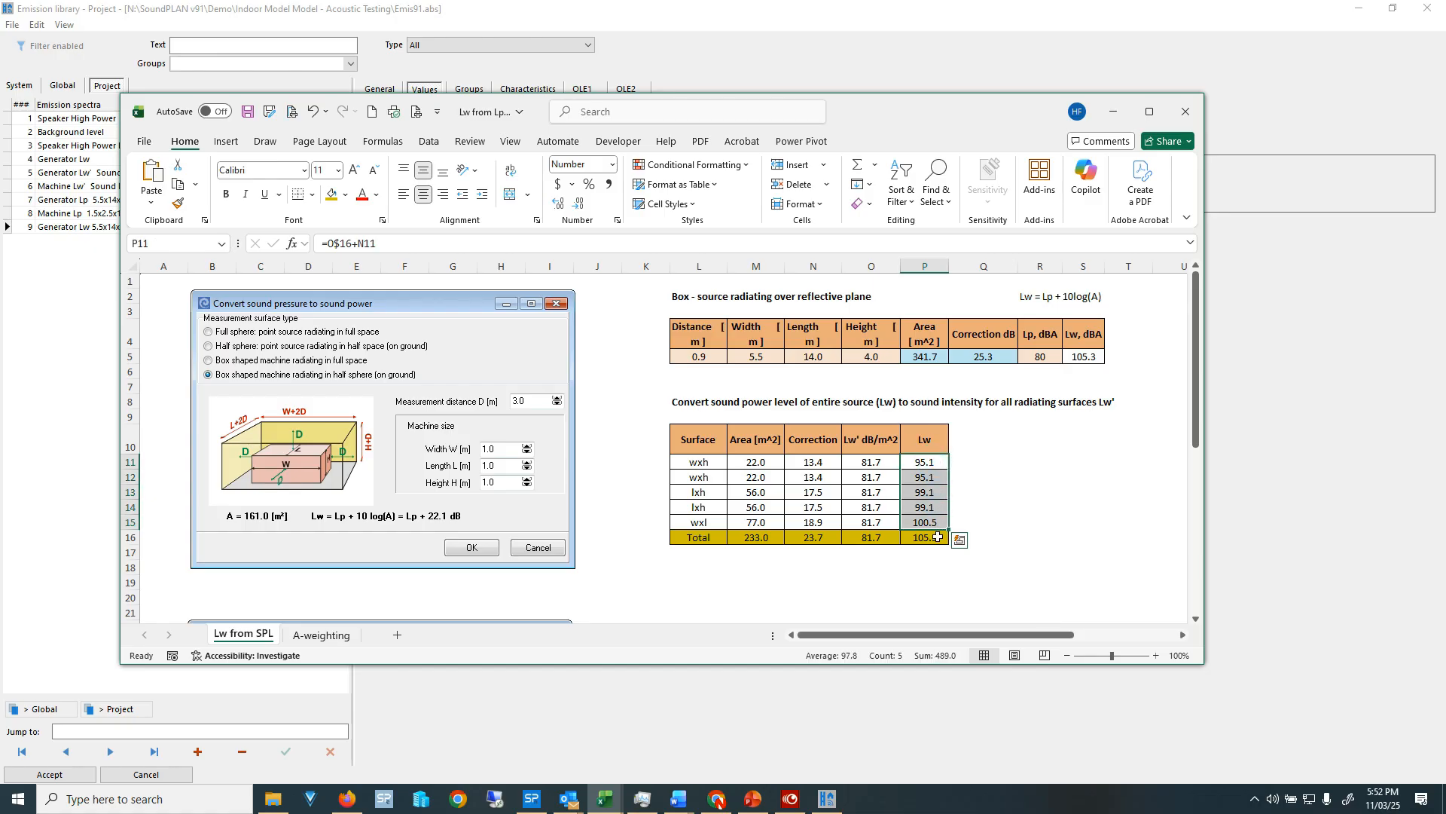
{"action": "left_click", "coordinate": [938, 538]}
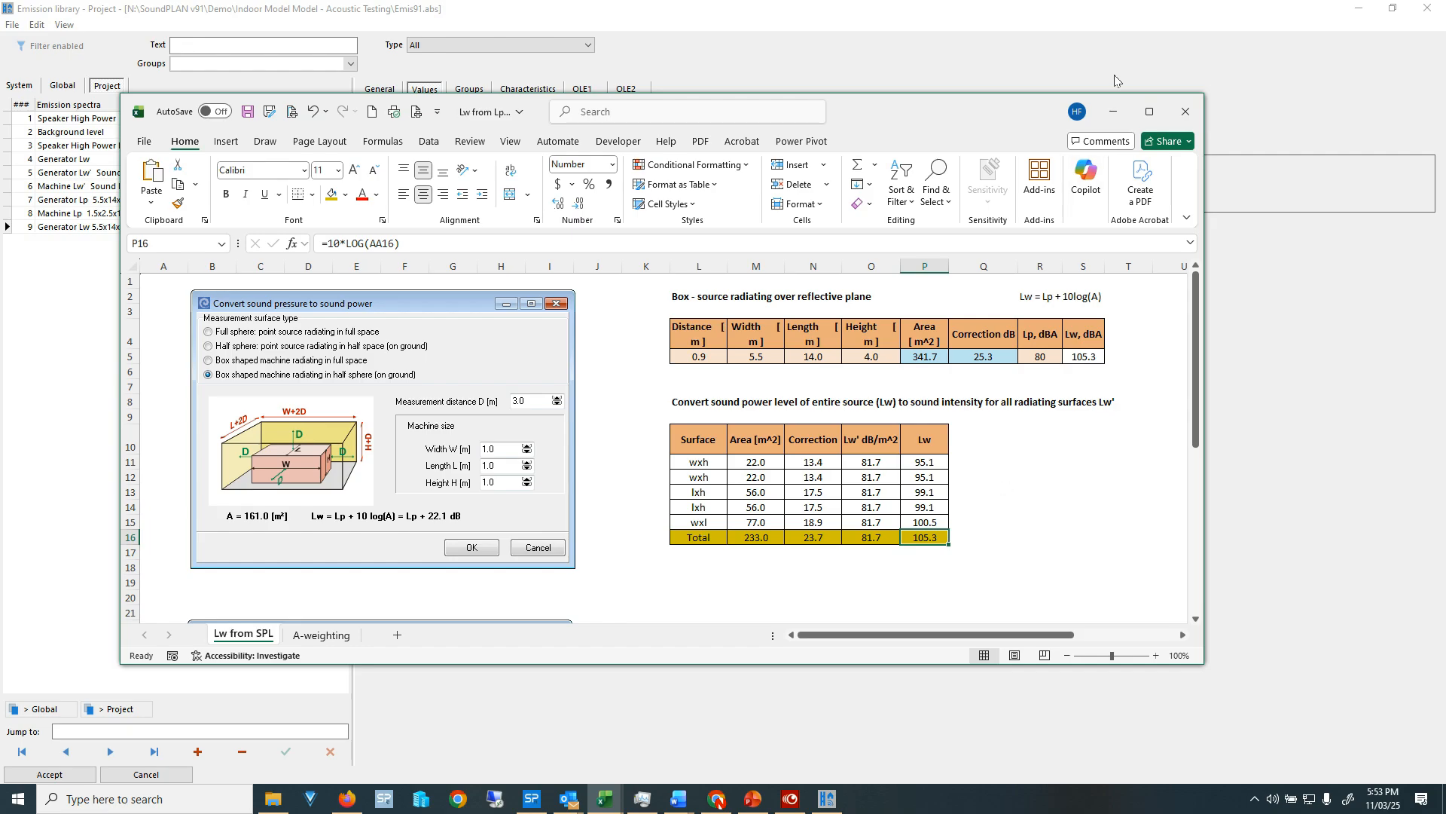
Step: Back in the SoundPLAN emission library, copy the Lp-based generator Lw spectrum within the project as "Generator Lw' Intensity 5.5x14x4 m size"
{"action": "left_click", "coordinate": [1029, 73]}
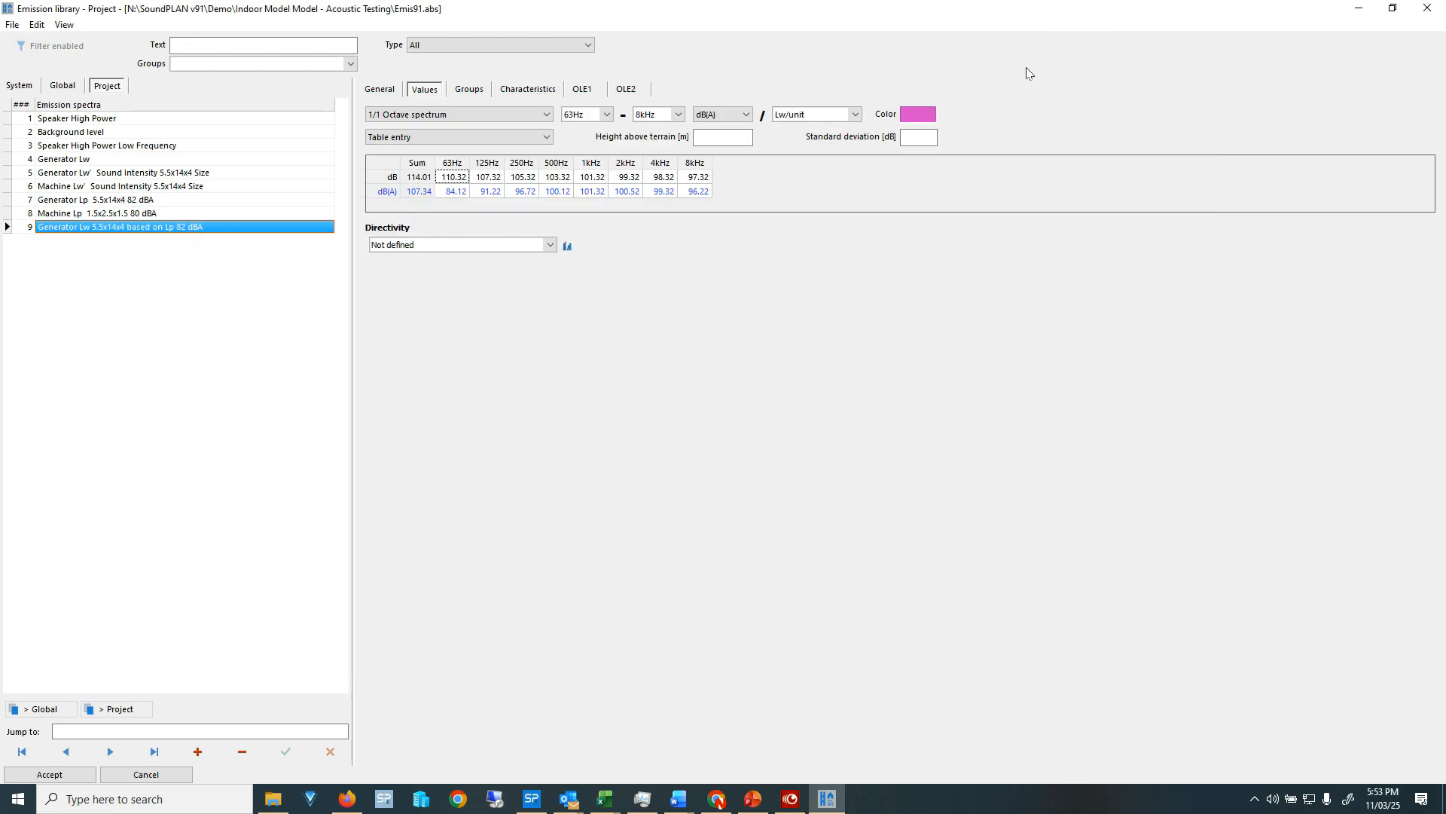
{"action": "right_click", "coordinate": [92, 226]}
{"action": "left_click", "coordinate": [135, 256]}
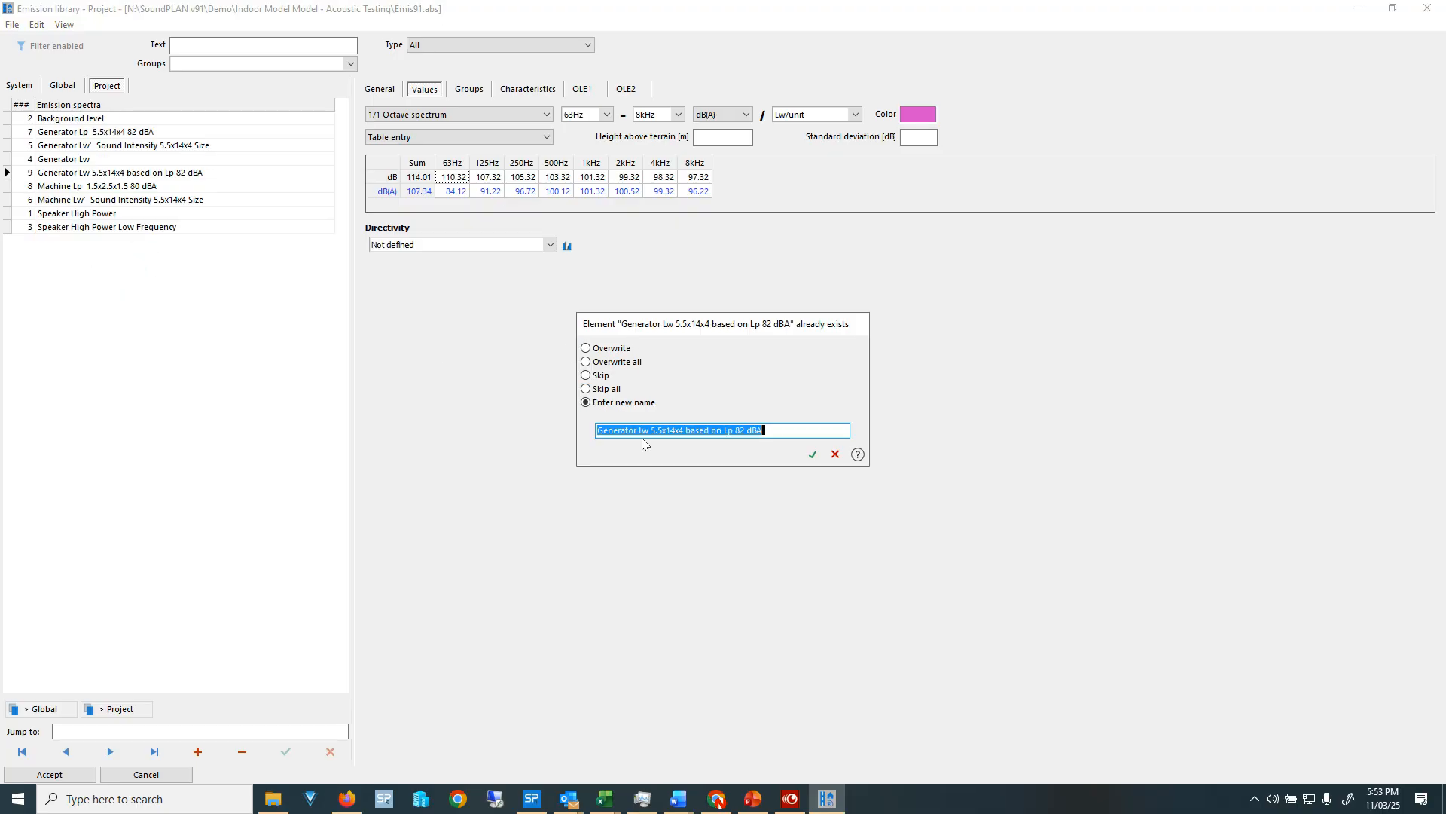
{"action": "left_click", "coordinate": [643, 433]}
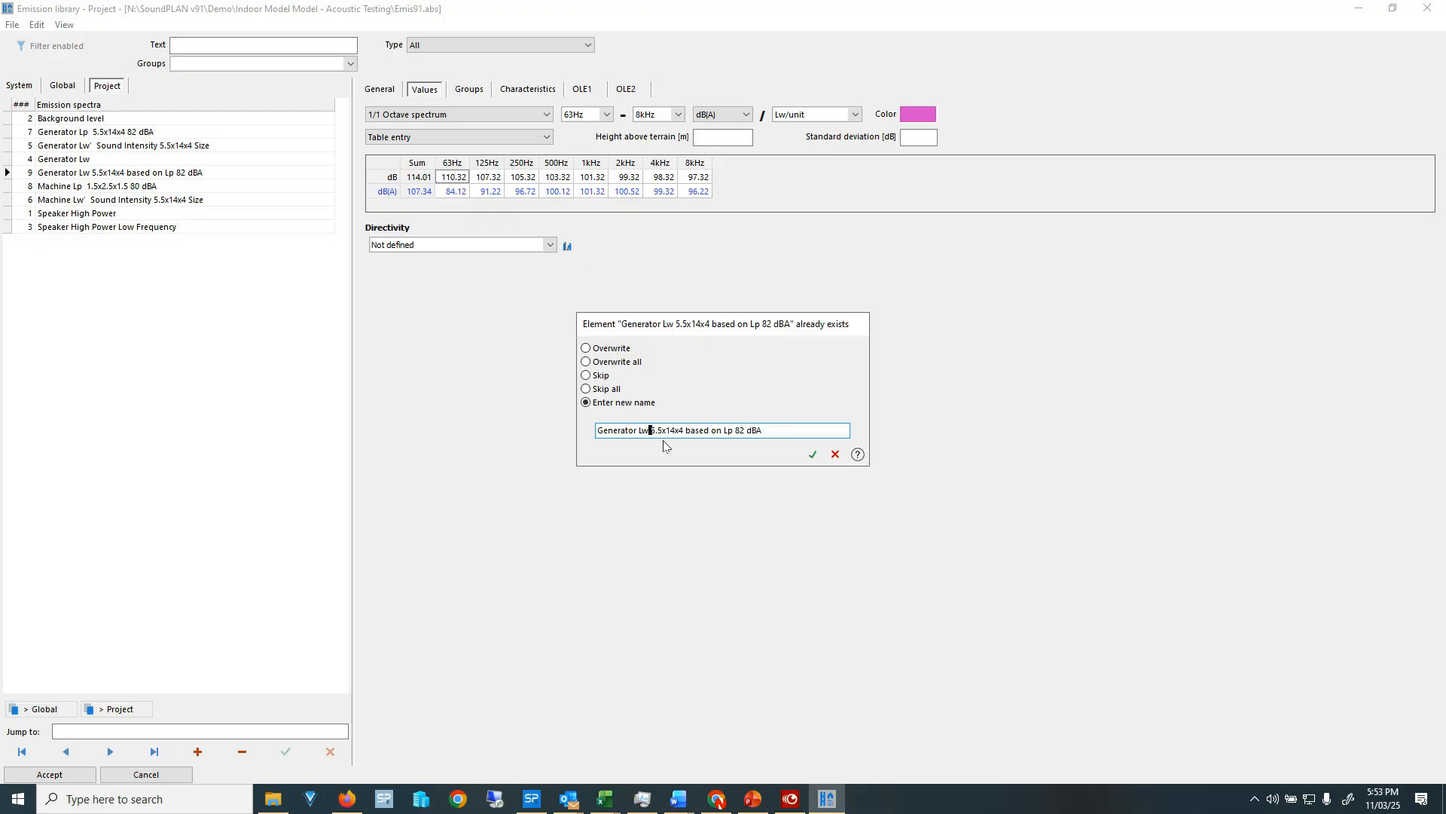
{"action": "type", "text": "'"}
{"action": "key", "text": "Delete"}
{"action": "key", "text": "Delete"}
{"action": "key", "text": "Delete"}
{"action": "key", "text": "Delete"}
{"action": "key", "text": "Delete"}
{"action": "key", "text": "Delete"}
{"action": "key", "text": "Delete"}
{"action": "key", "text": "Delete"}
{"action": "key", "text": "Delete"}
{"action": "key", "text": "Delete"}
{"action": "key", "text": "Delete"}
{"action": "key", "text": "Delete"}
{"action": "key", "text": "Delete"}
{"action": "key", "text": "Delete"}
{"action": "key", "text": "Delete"}
{"action": "key", "text": "Delete"}
{"action": "key", "text": "Delete"}
{"action": "key", "text": "Delete"}
{"action": "key", "text": "Delete"}
{"action": "key", "text": "Delete"}
{"action": "key", "text": "Delete"}
{"action": "key", "text": "Delete"}
{"action": "key", "text": "Delete"}
{"action": "key", "text": "Delete"}
{"action": "key", "text": "Delete"}
{"action": "type", "text": "Intens"}
{"action": "key", "text": "Return"}
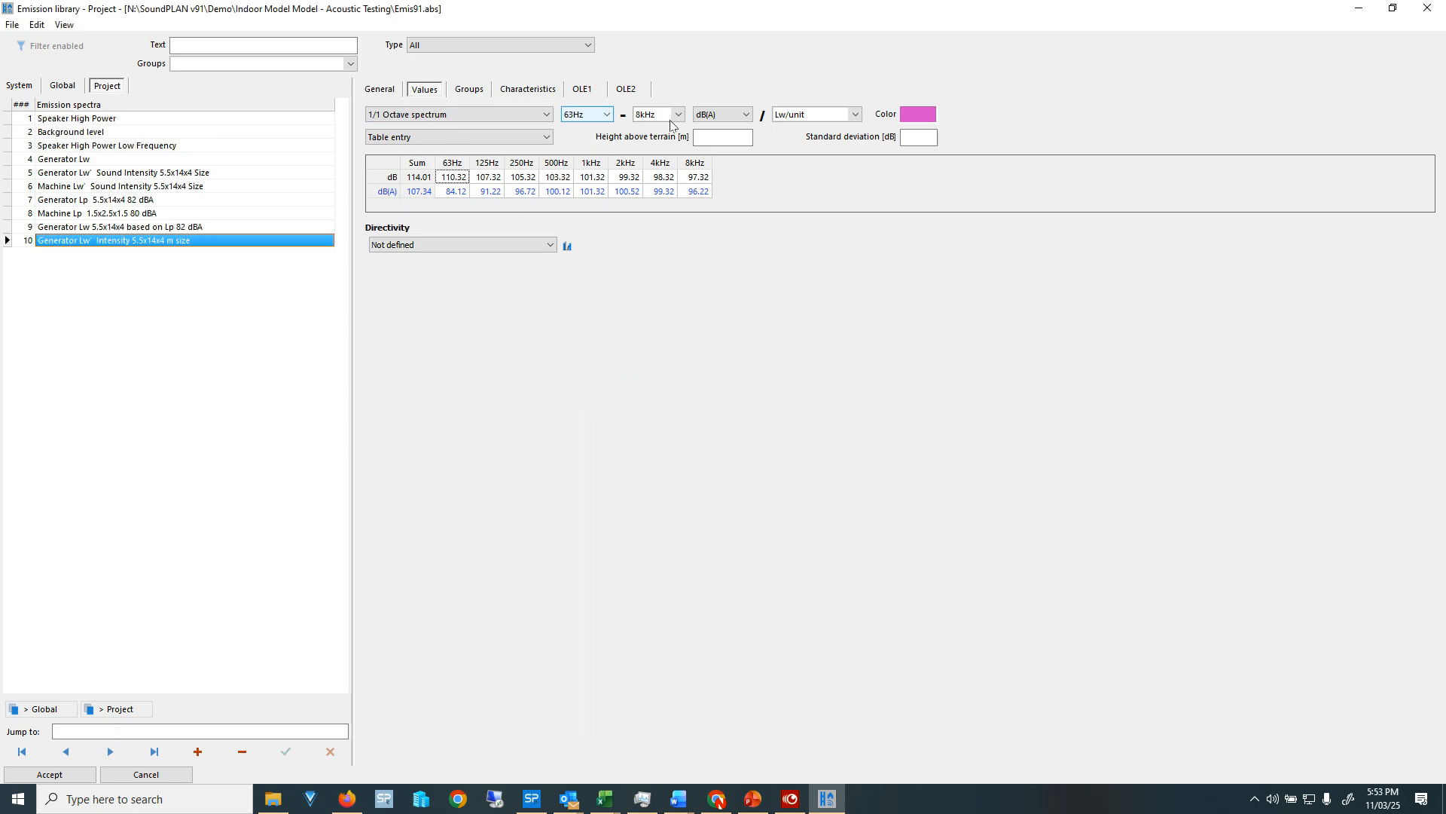
Step: Set the intensity spectrum's reference to Lw/m, m² and lower its dB(A) sum by 25.3 dB
{"action": "left_click", "coordinate": [799, 121]}
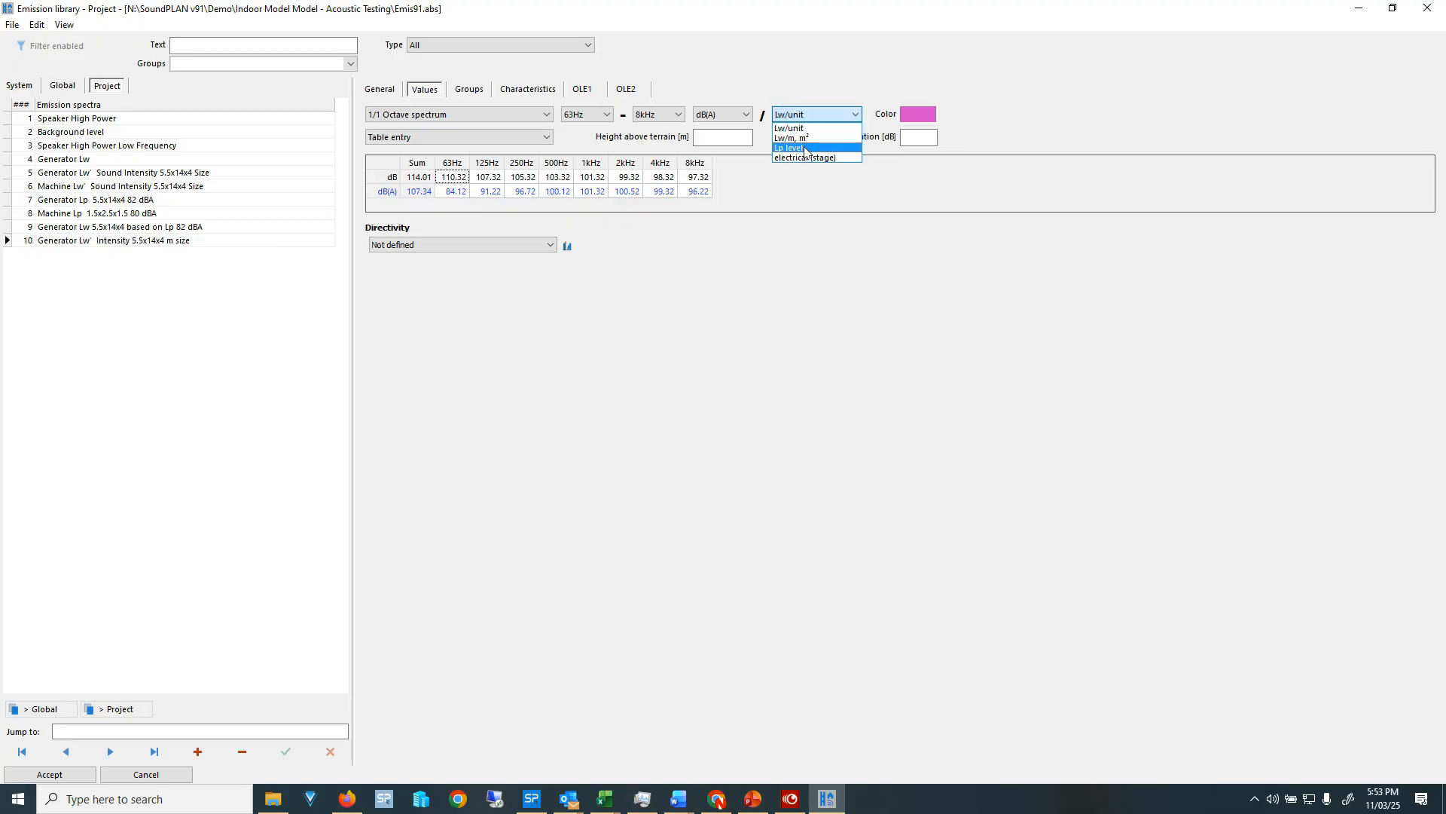
{"action": "left_click", "coordinate": [797, 140]}
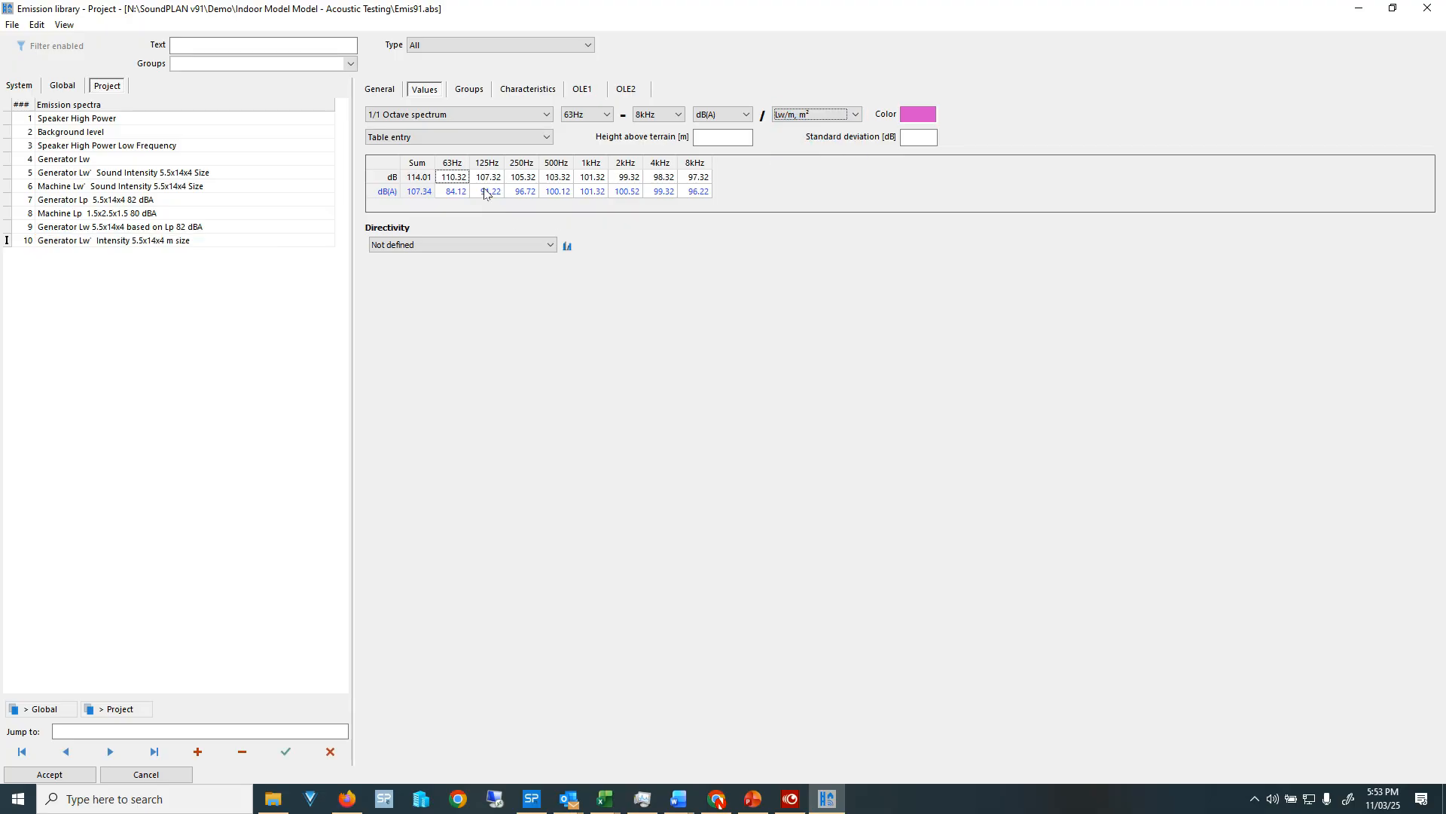
{"action": "right_click", "coordinate": [485, 190]}
{"action": "left_click", "coordinate": [531, 230]}
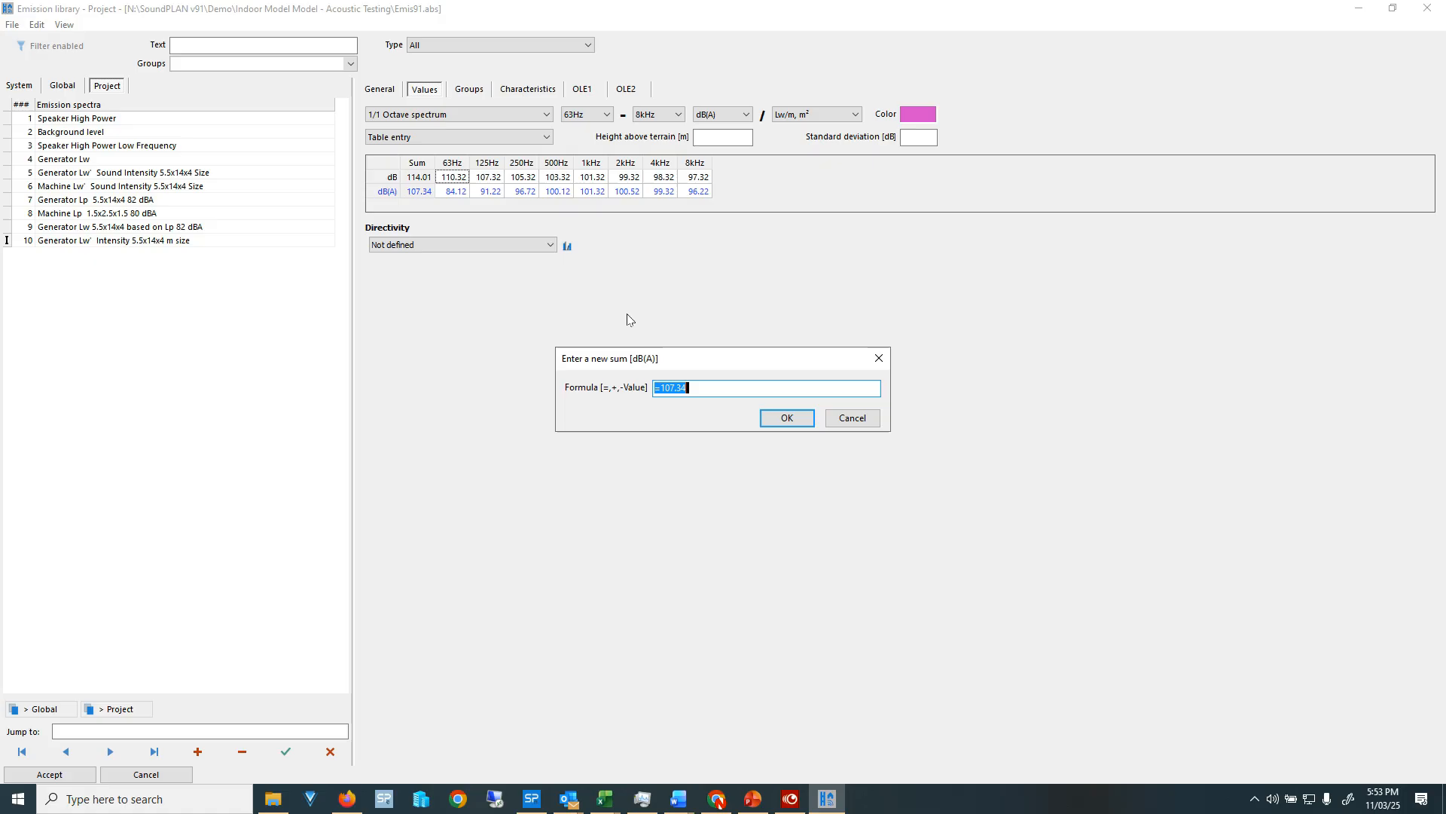
{"action": "type", "text": "-"}
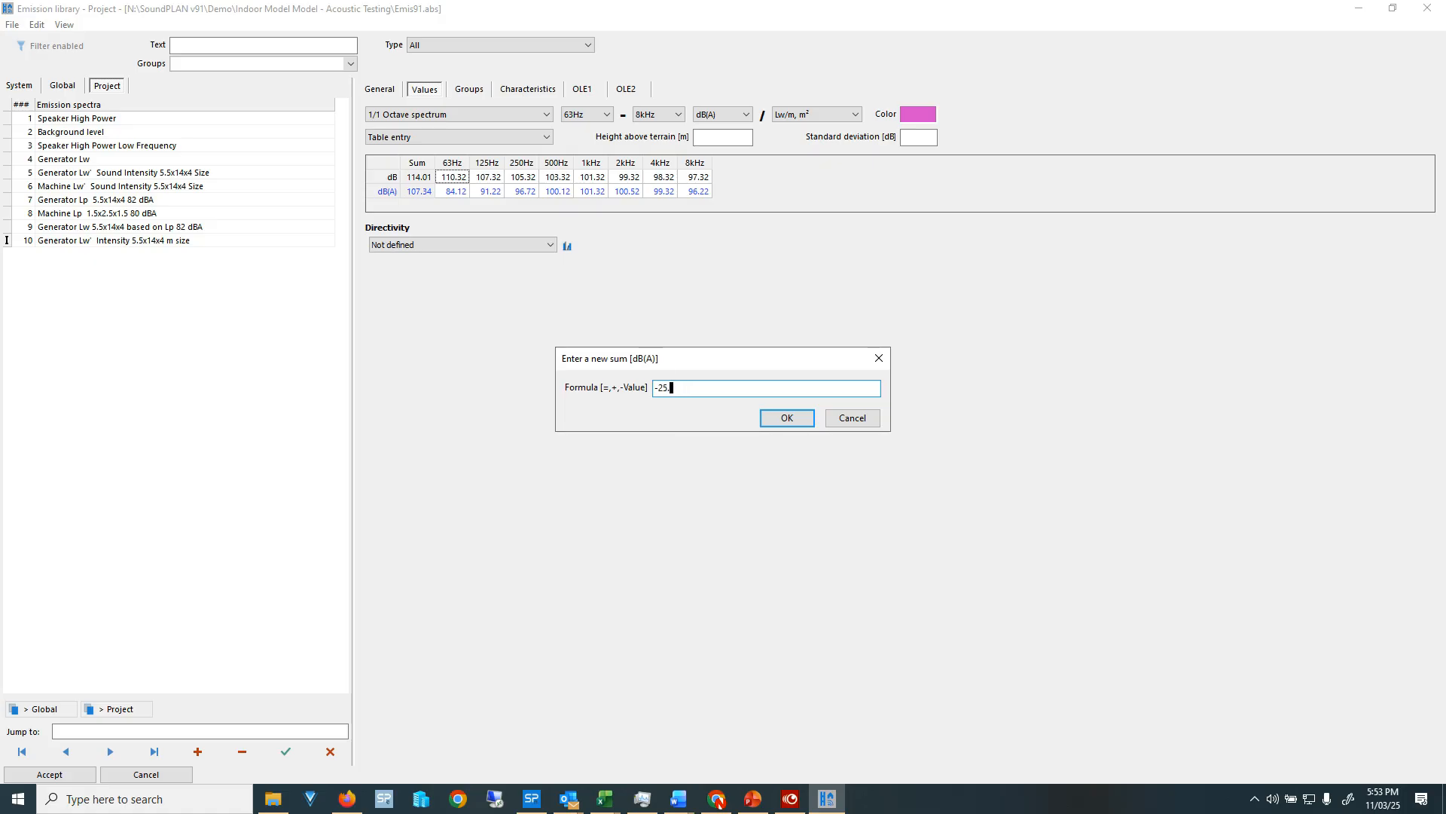
{"action": "type", "text": "25."}
{"action": "key", "text": "Return"}
Step: Check the total Lw' in the Excel worksheet and lower the intensity spectrum's dB(A) sum by another 0.4 dB
{"action": "key", "text": "alt+Tab"}
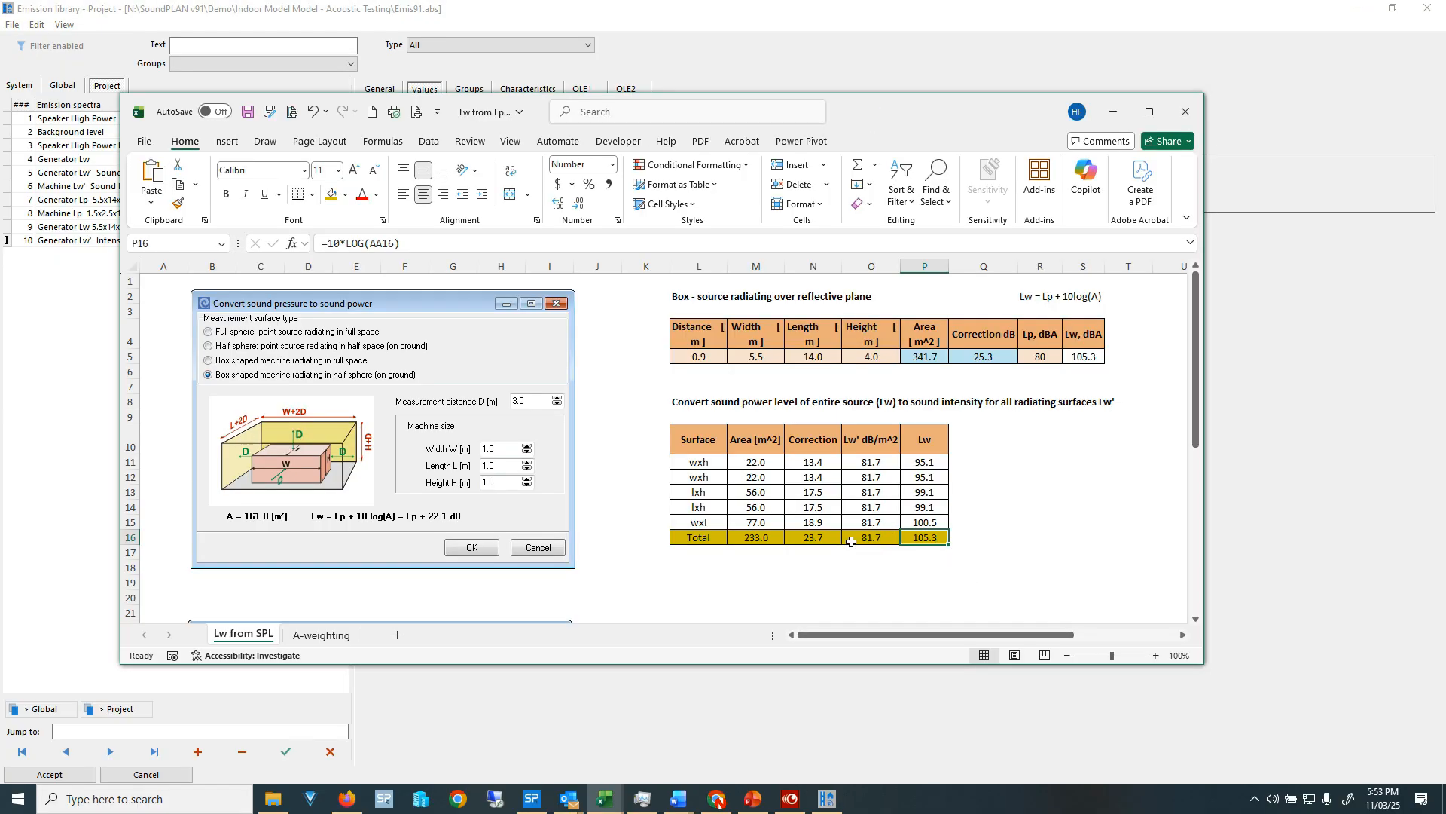
{"action": "key", "text": "alt+Tab"}
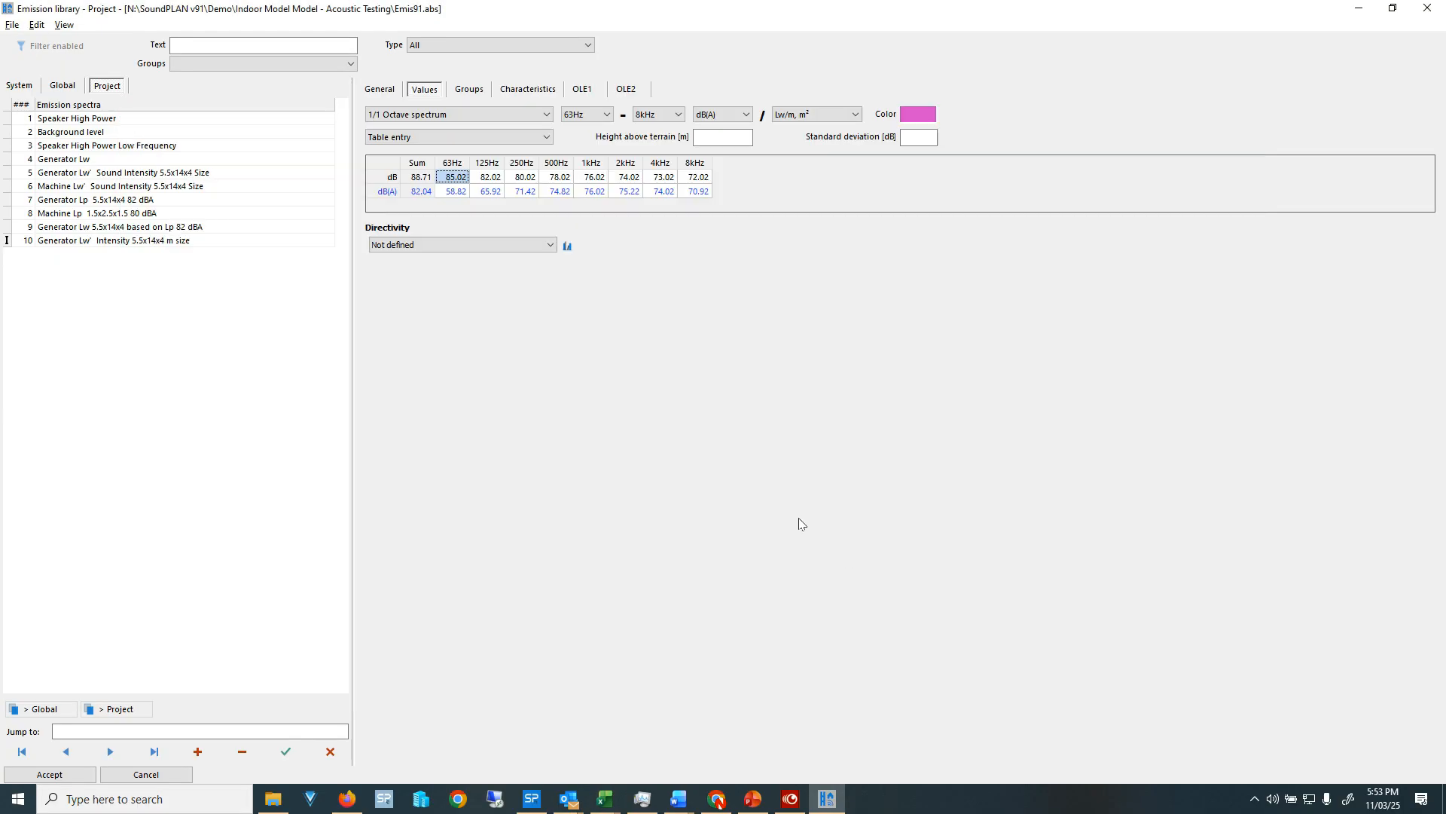
{"action": "right_click", "coordinate": [455, 194]}
{"action": "left_click", "coordinate": [482, 234]}
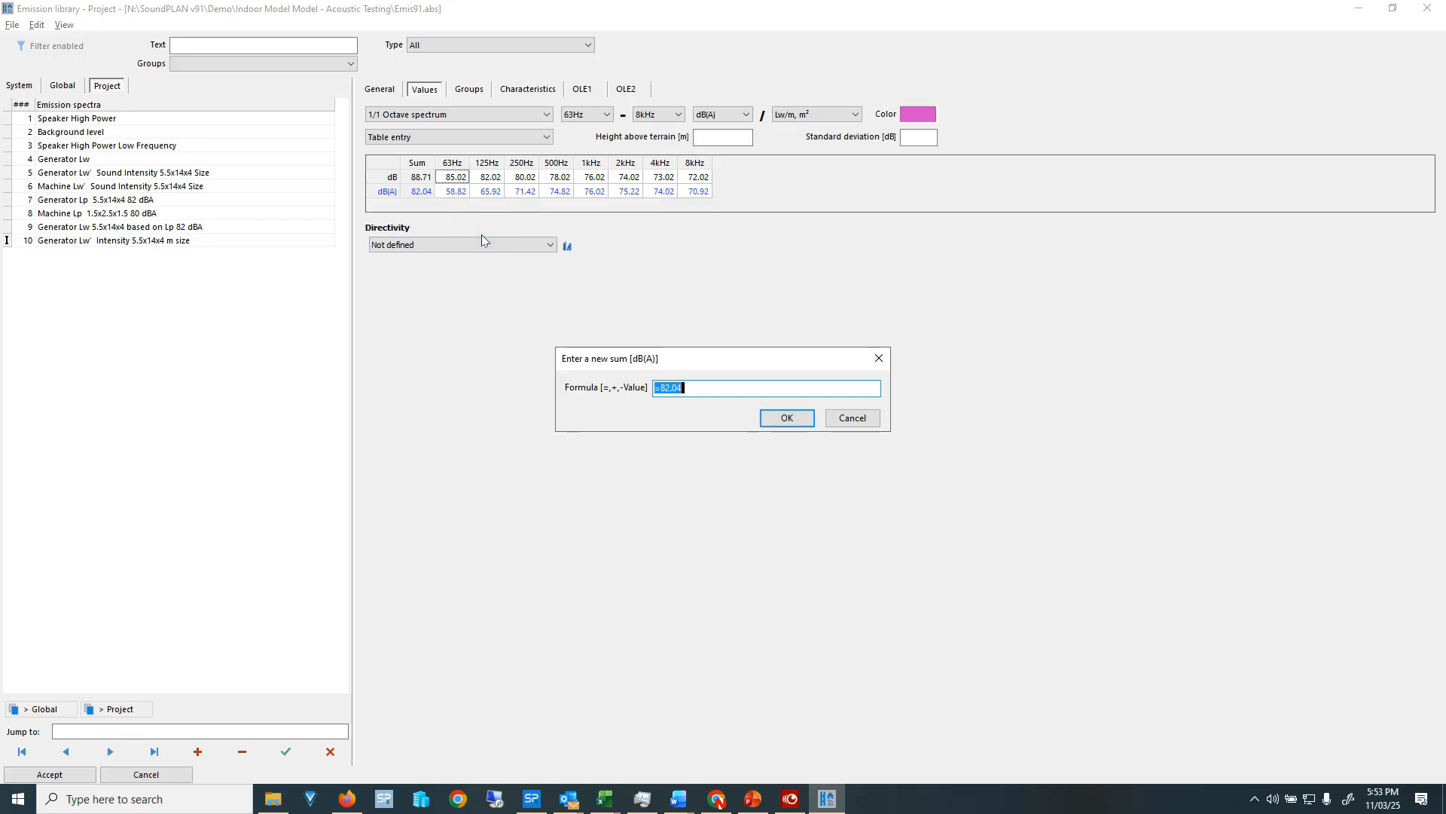
{"action": "type", "text": "-.4"}
{"action": "key", "text": "Return"}
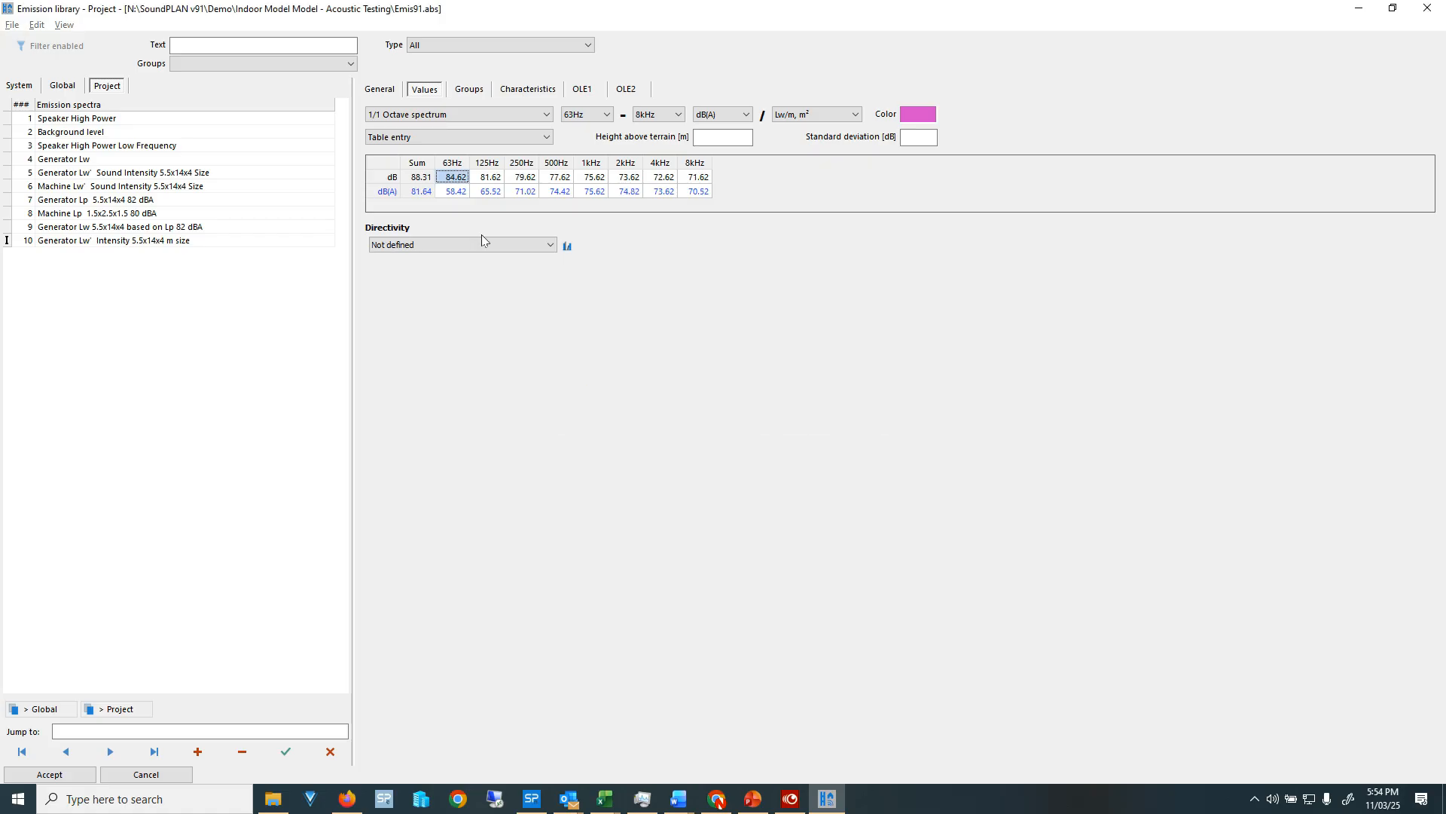
Step: Recheck the worksheet's Lw' value and assign the generator intensity spectrum to the selected facades and roof
{"action": "key", "text": "alt+Tab"}
{"action": "key", "text": "alt+Tab"}
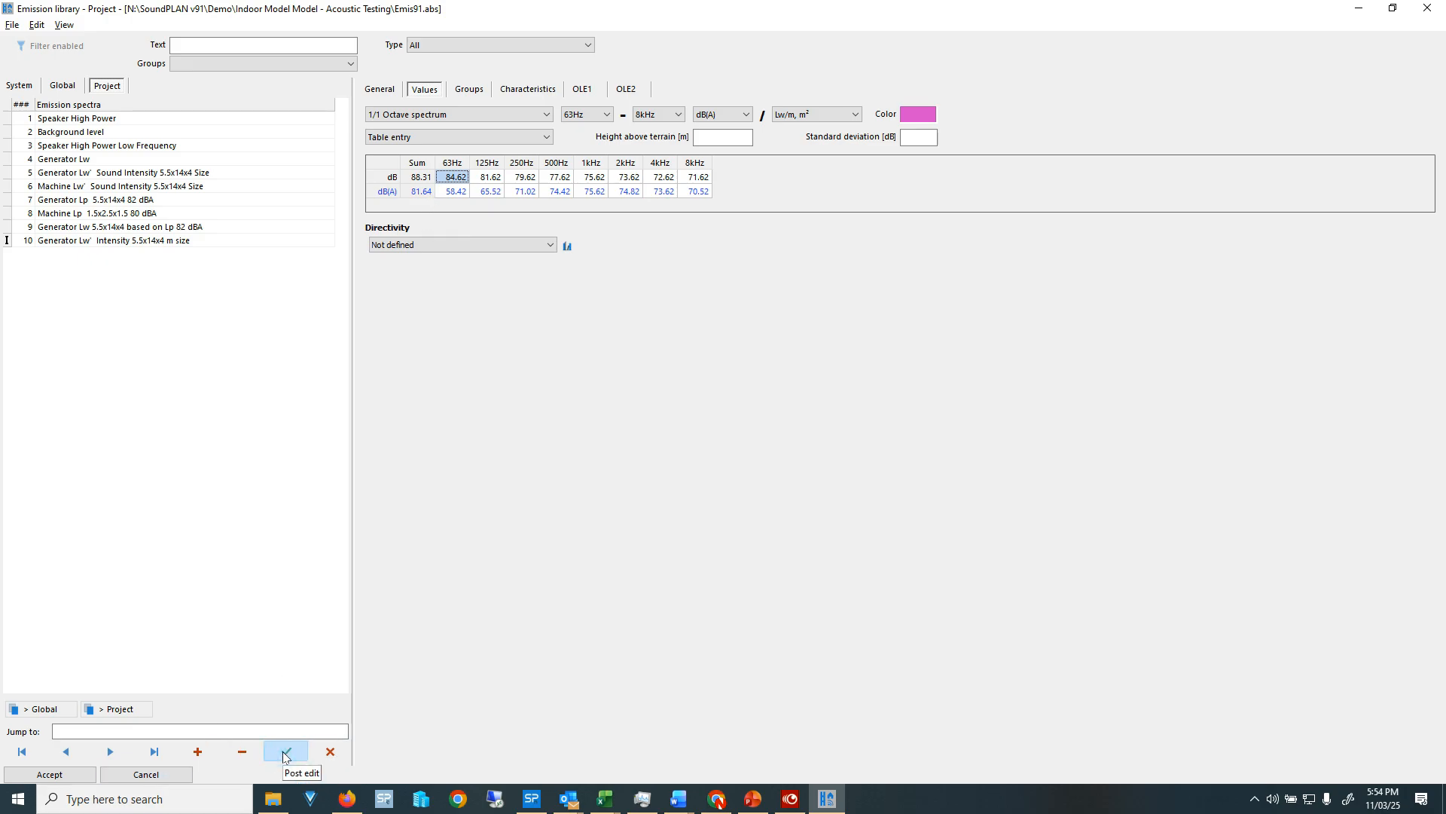
{"action": "left_click", "coordinate": [49, 774]}
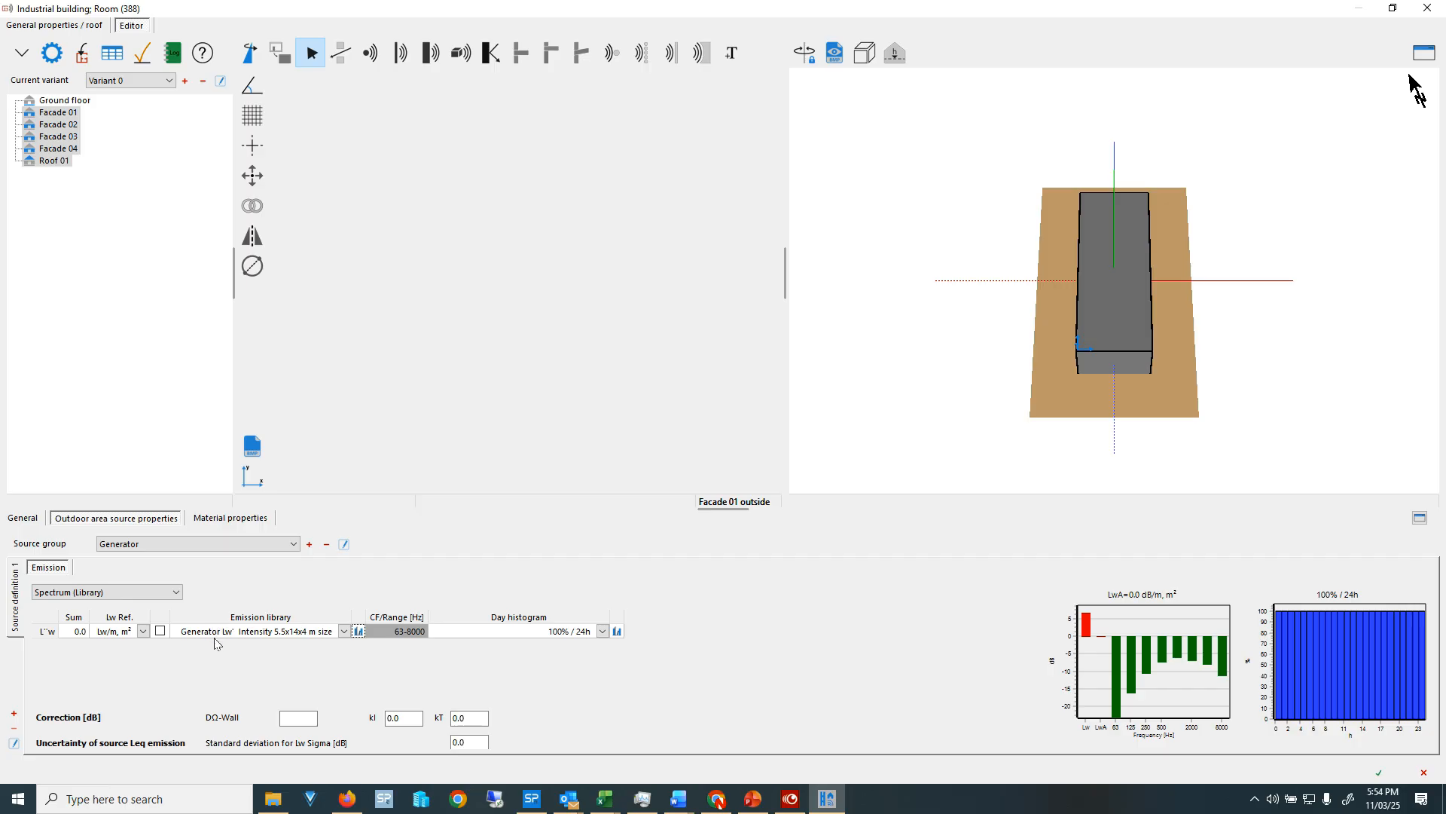
Step: Rename Facade 01 through Facade 04 together as "Generator Facade"
{"action": "left_click", "coordinate": [58, 112]}
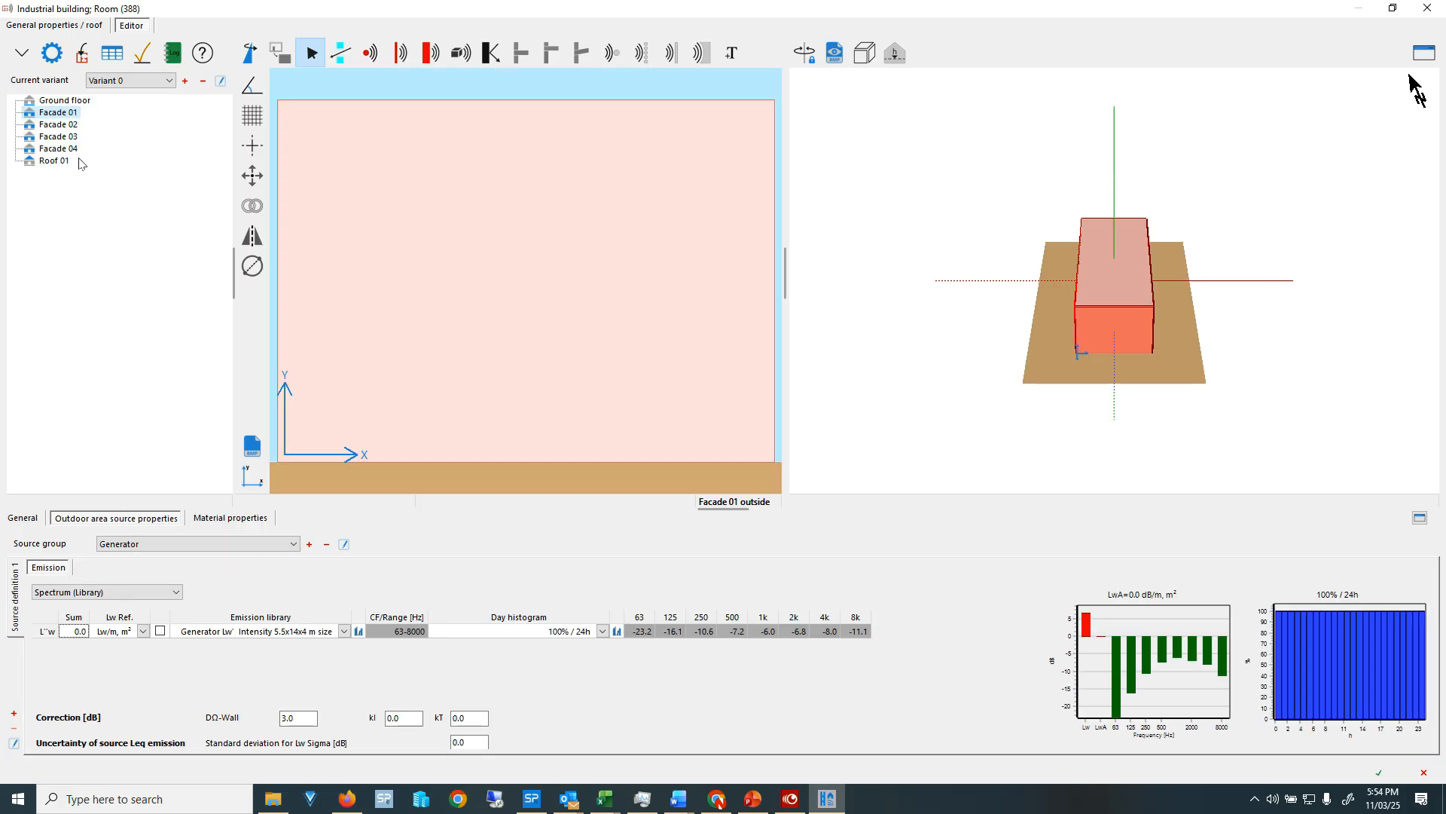
{"action": "left_click", "coordinate": [59, 148]}
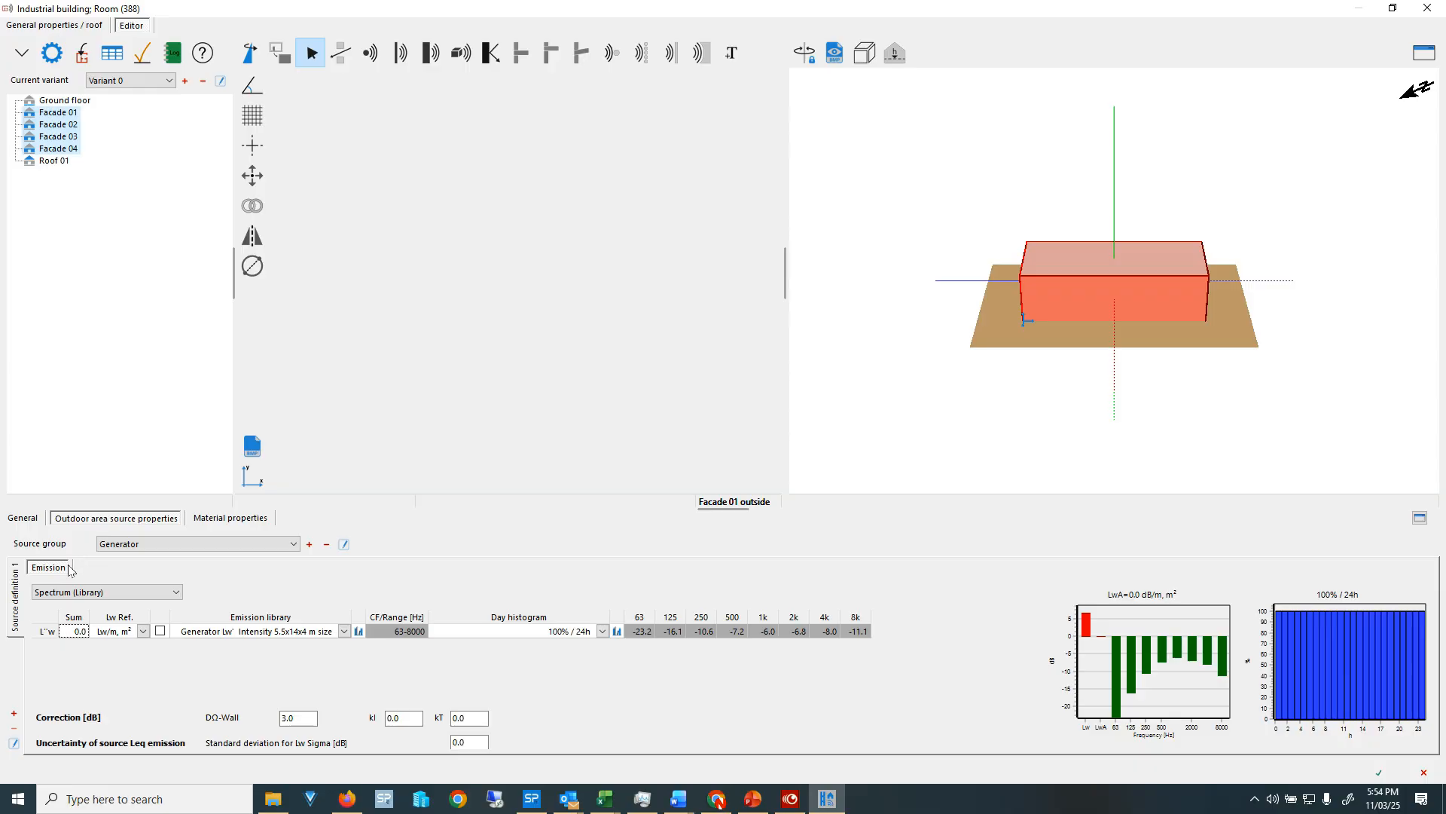
{"action": "left_click", "coordinate": [38, 519]}
{"action": "left_click", "coordinate": [88, 546]}
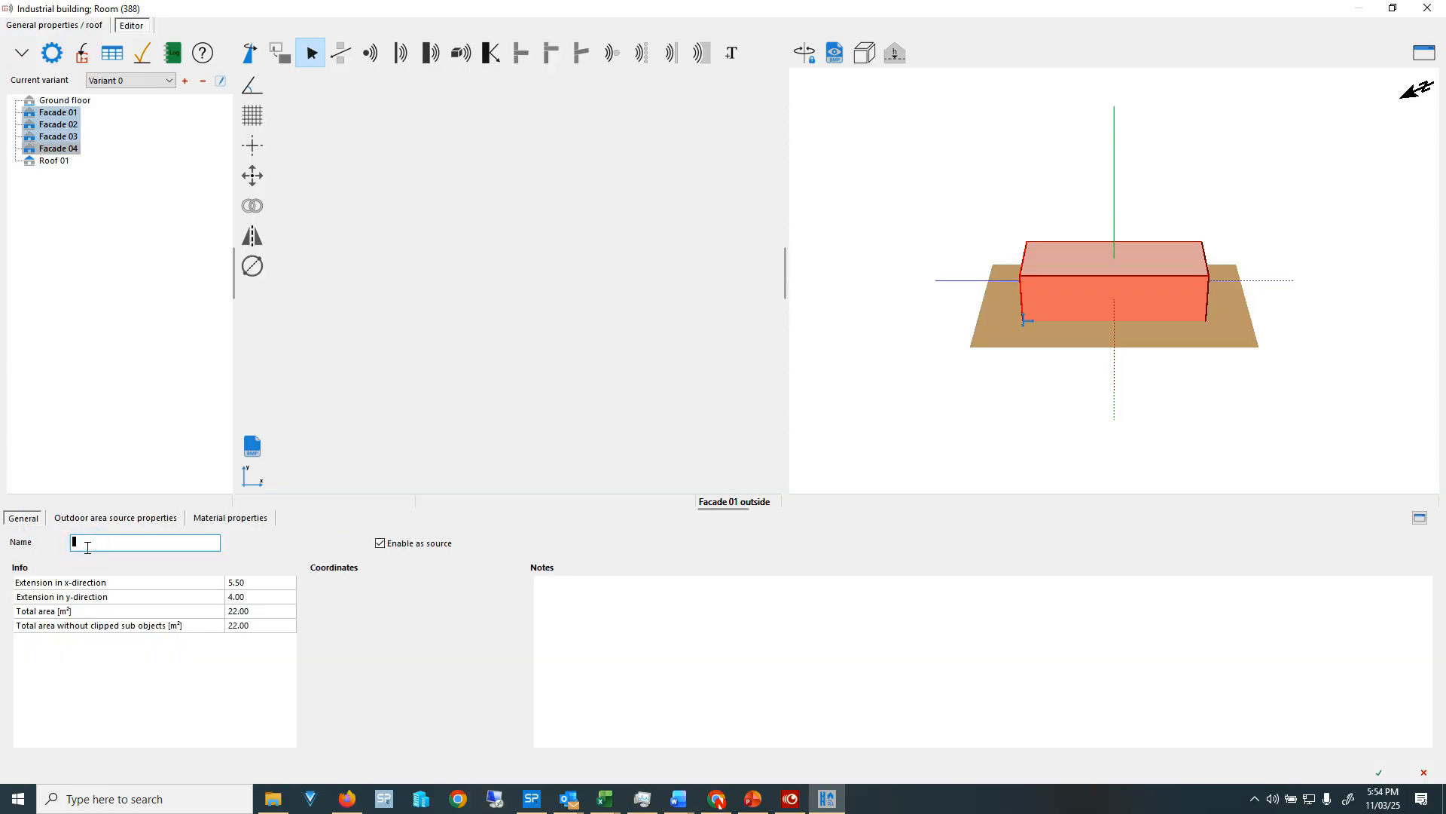
{"action": "type", "text": "Gen"}
{"action": "type", "text": "erator Facade"}
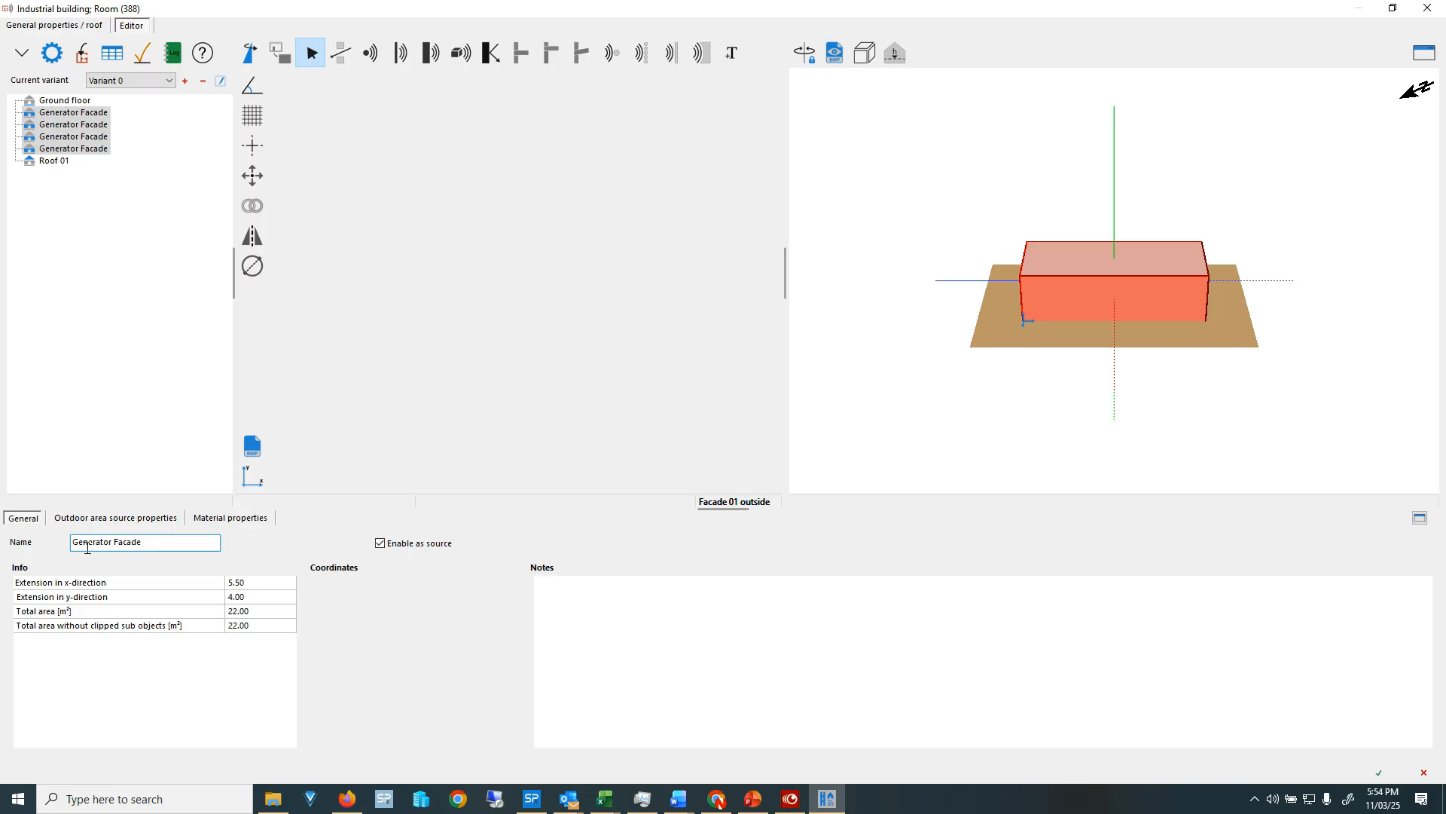
Step: Review the outdoor area source settings of the generator facades and look through the ground floor, facade and roof elements
{"action": "left_click", "coordinate": [2, 210]}
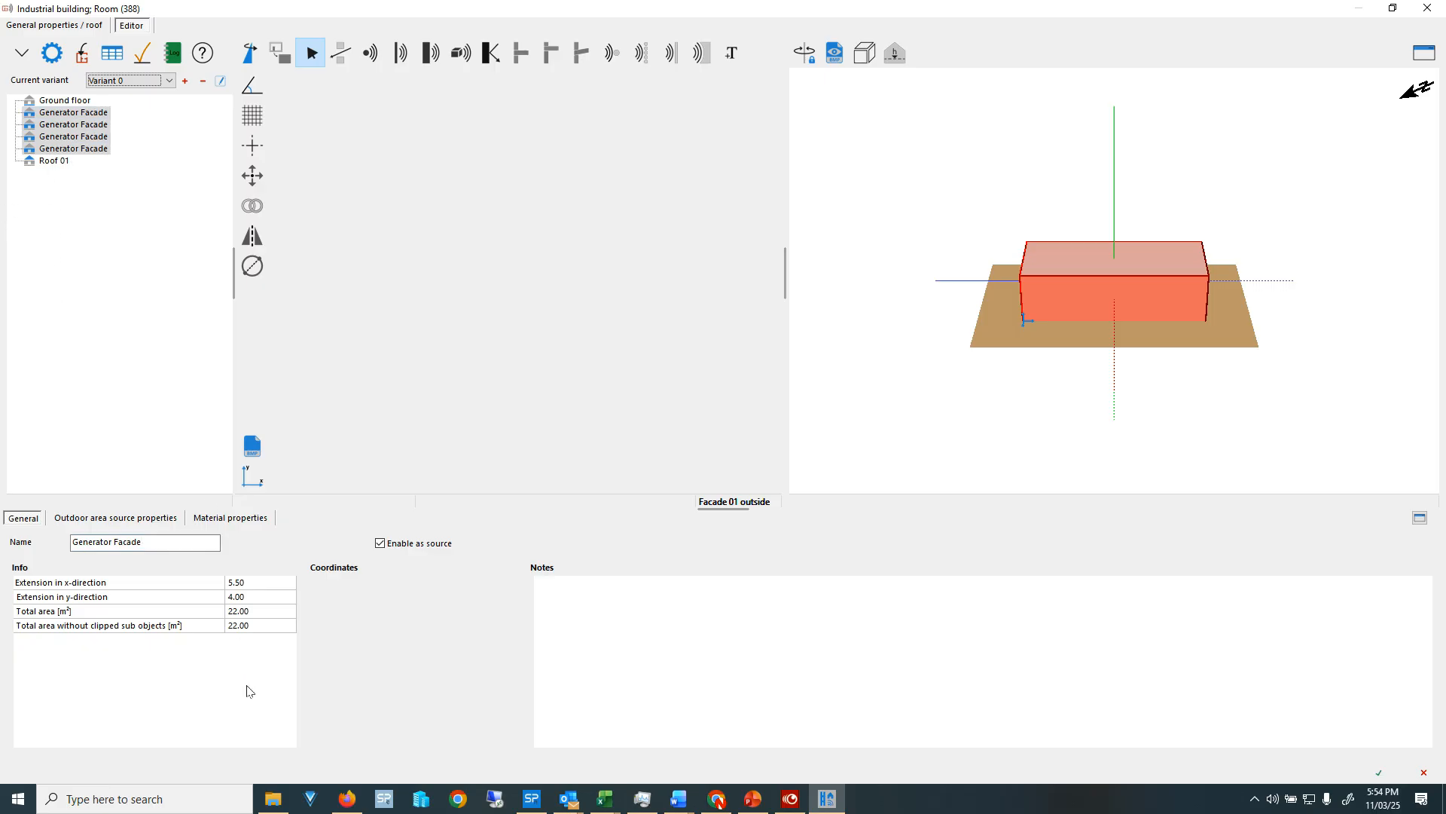
{"action": "left_click", "coordinate": [122, 516]}
{"action": "left_click_drag", "start_coordinate": [1115, 390], "coordinate": [954, 475]}
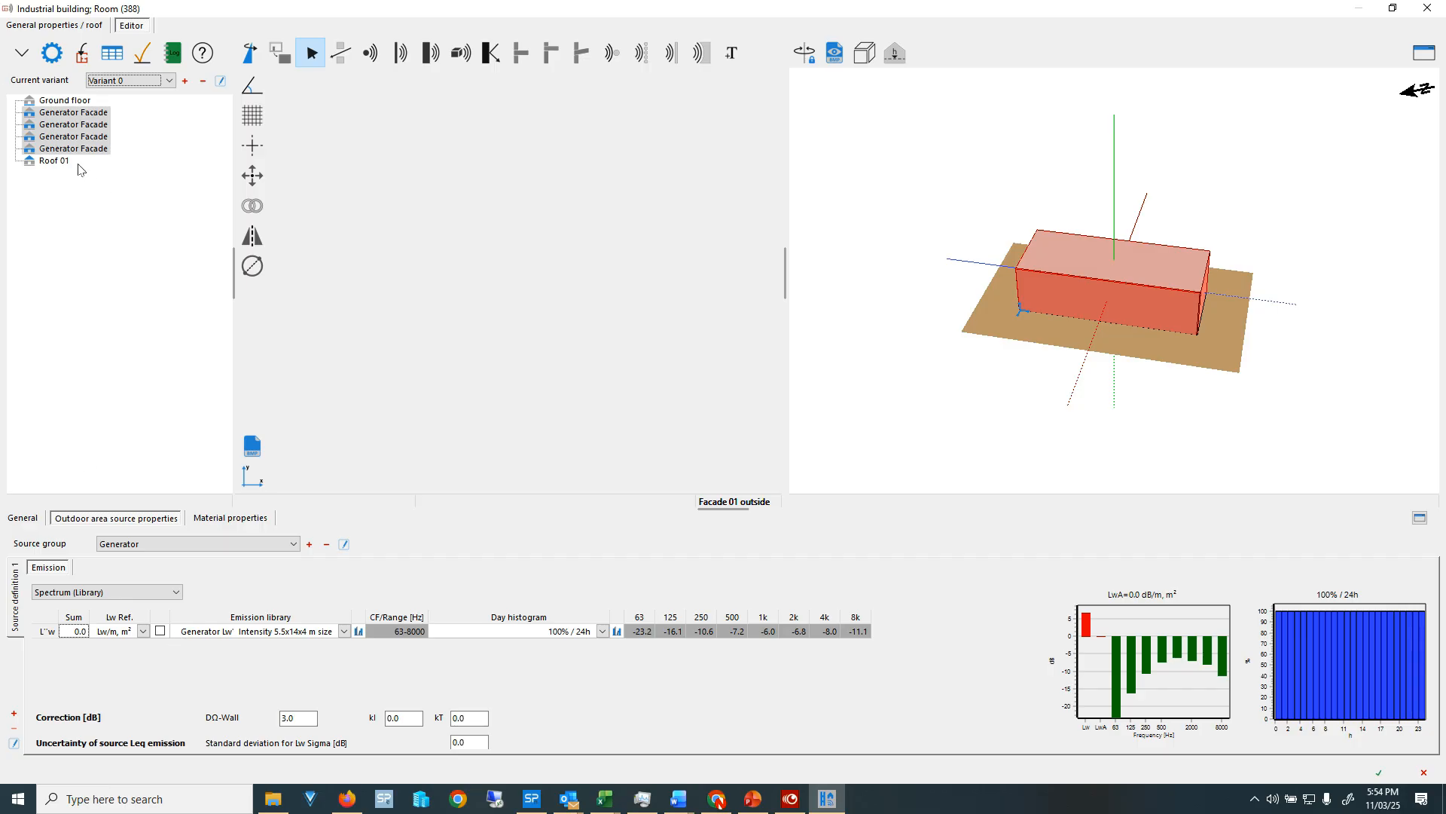
{"action": "left_click", "coordinate": [53, 161]}
{"action": "left_click", "coordinate": [65, 100]}
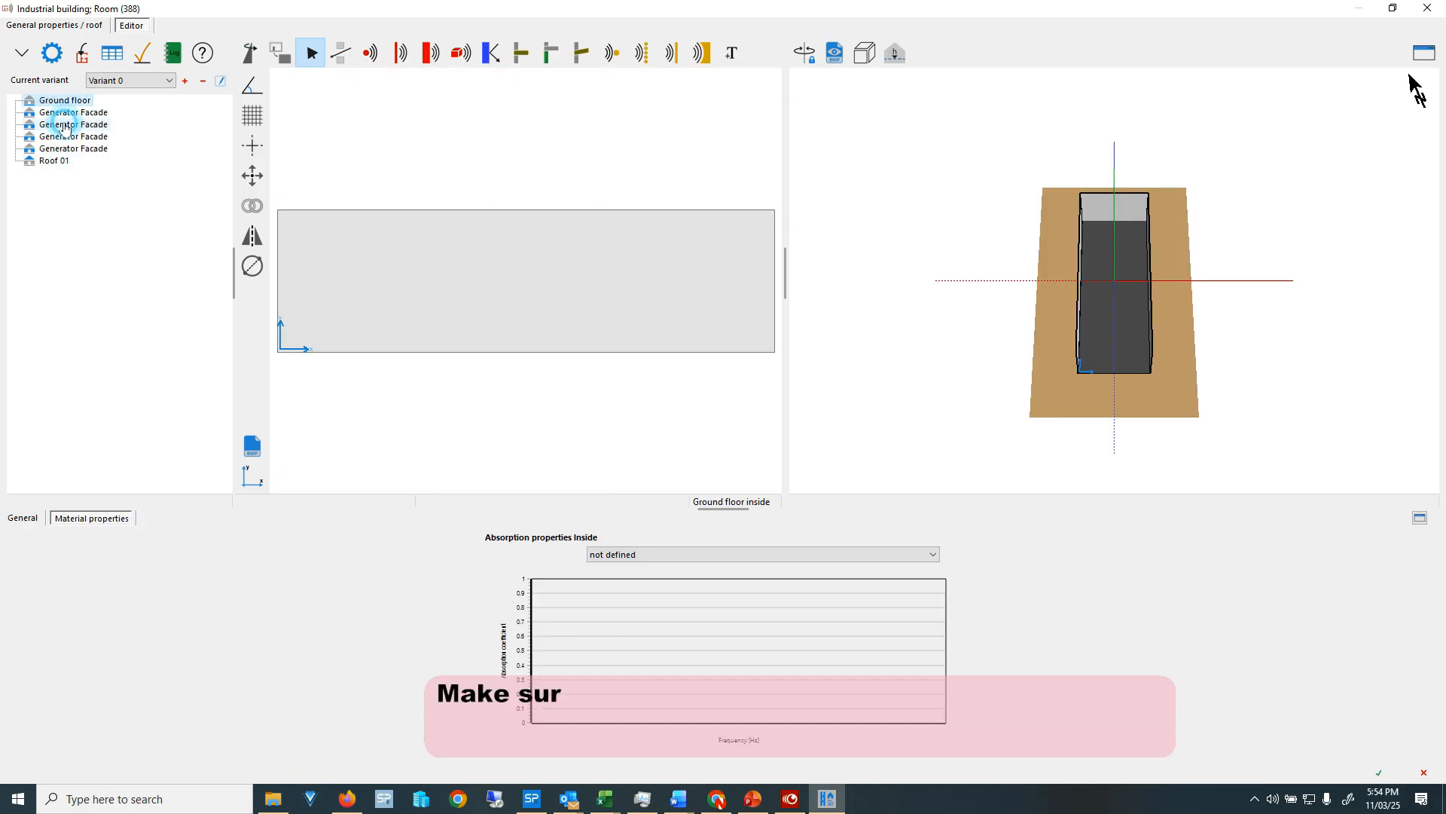
{"action": "left_click", "coordinate": [65, 125]}
{"action": "left_click", "coordinate": [49, 161]}
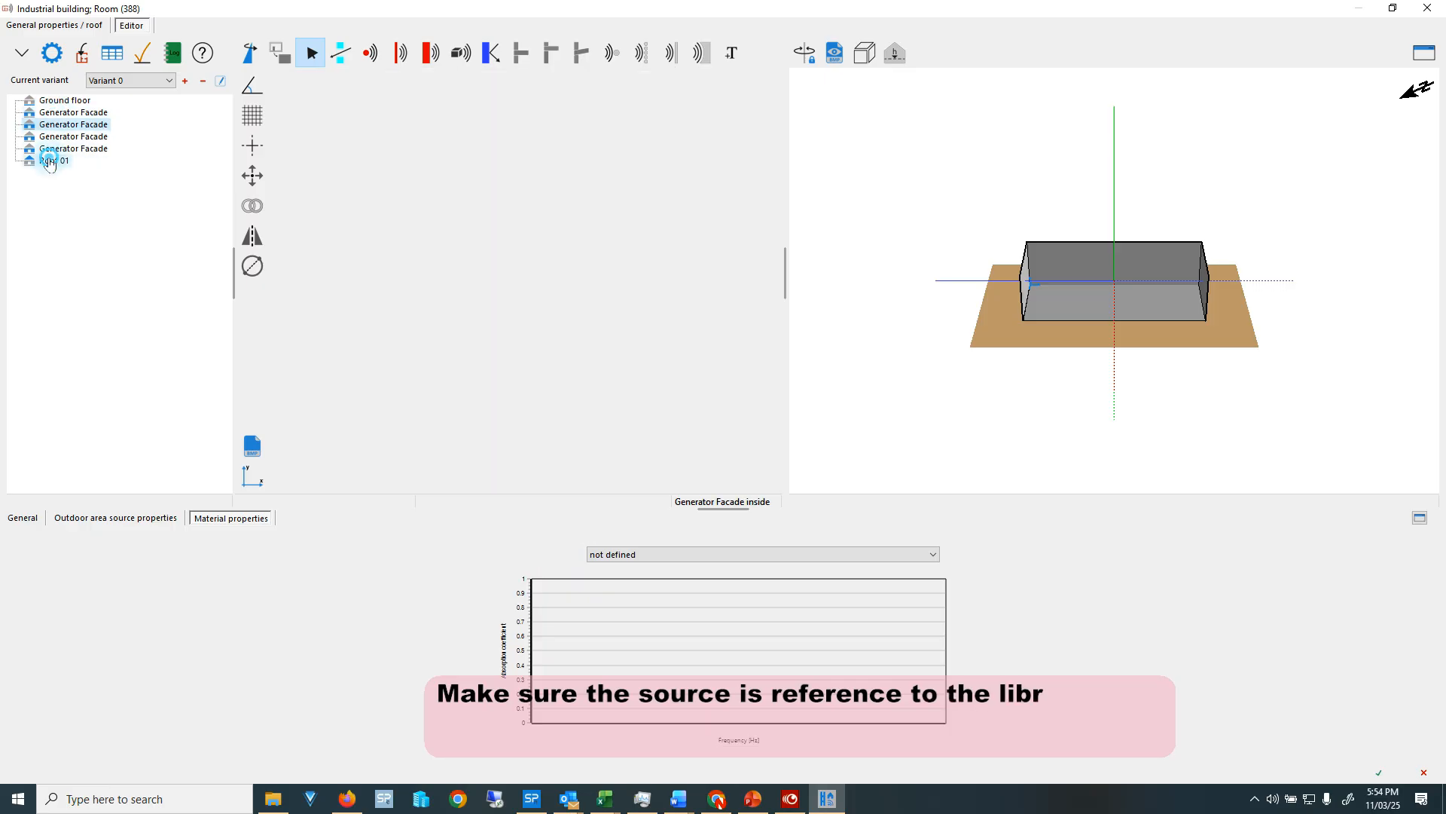
Step: Reference the assigned generator intensity spectrum to its library level for all four generator facades and Roof 01 together
{"action": "left_click", "coordinate": [65, 113]}
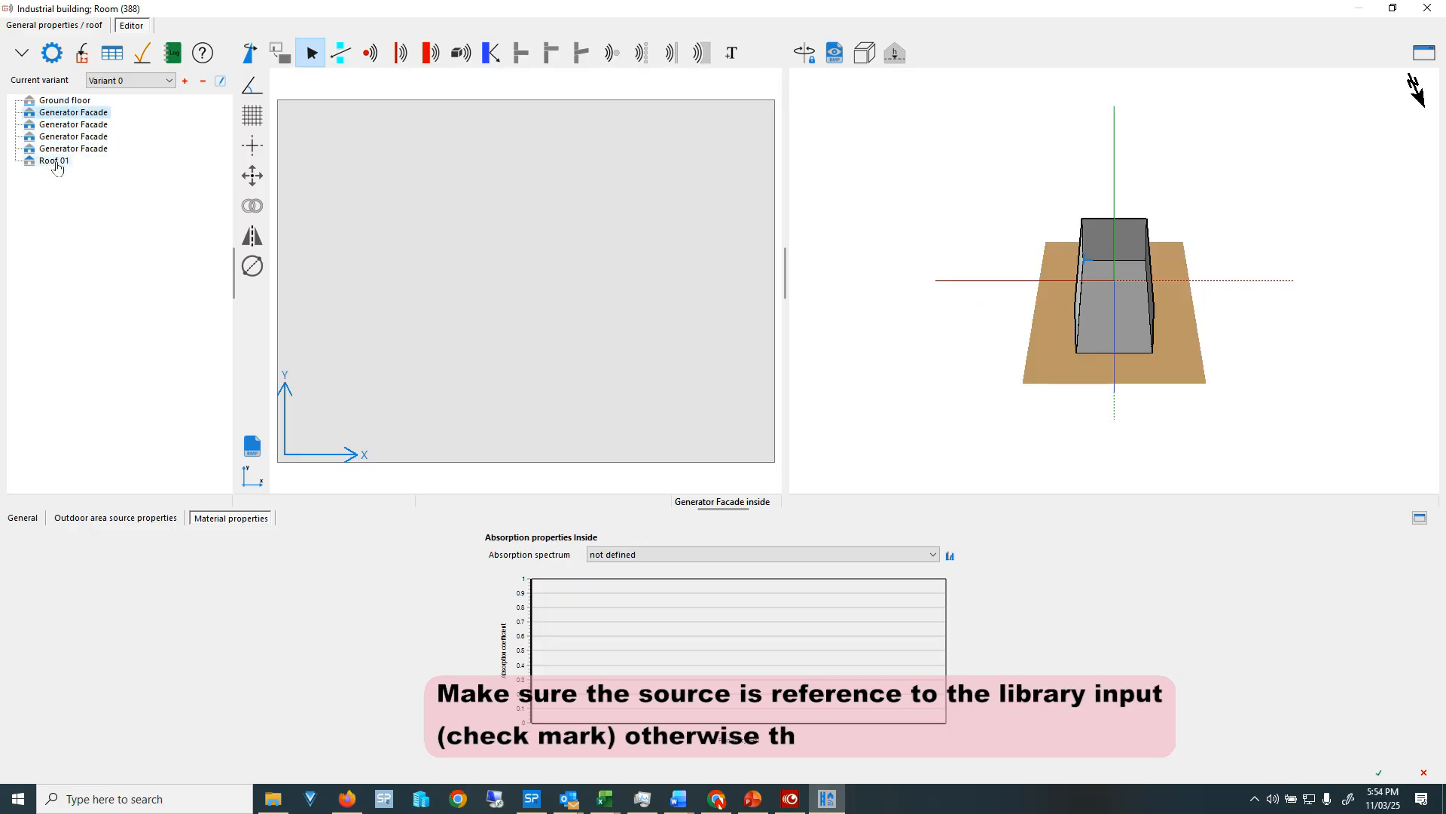
{"action": "left_click", "coordinate": [54, 161], "text": "shift"}
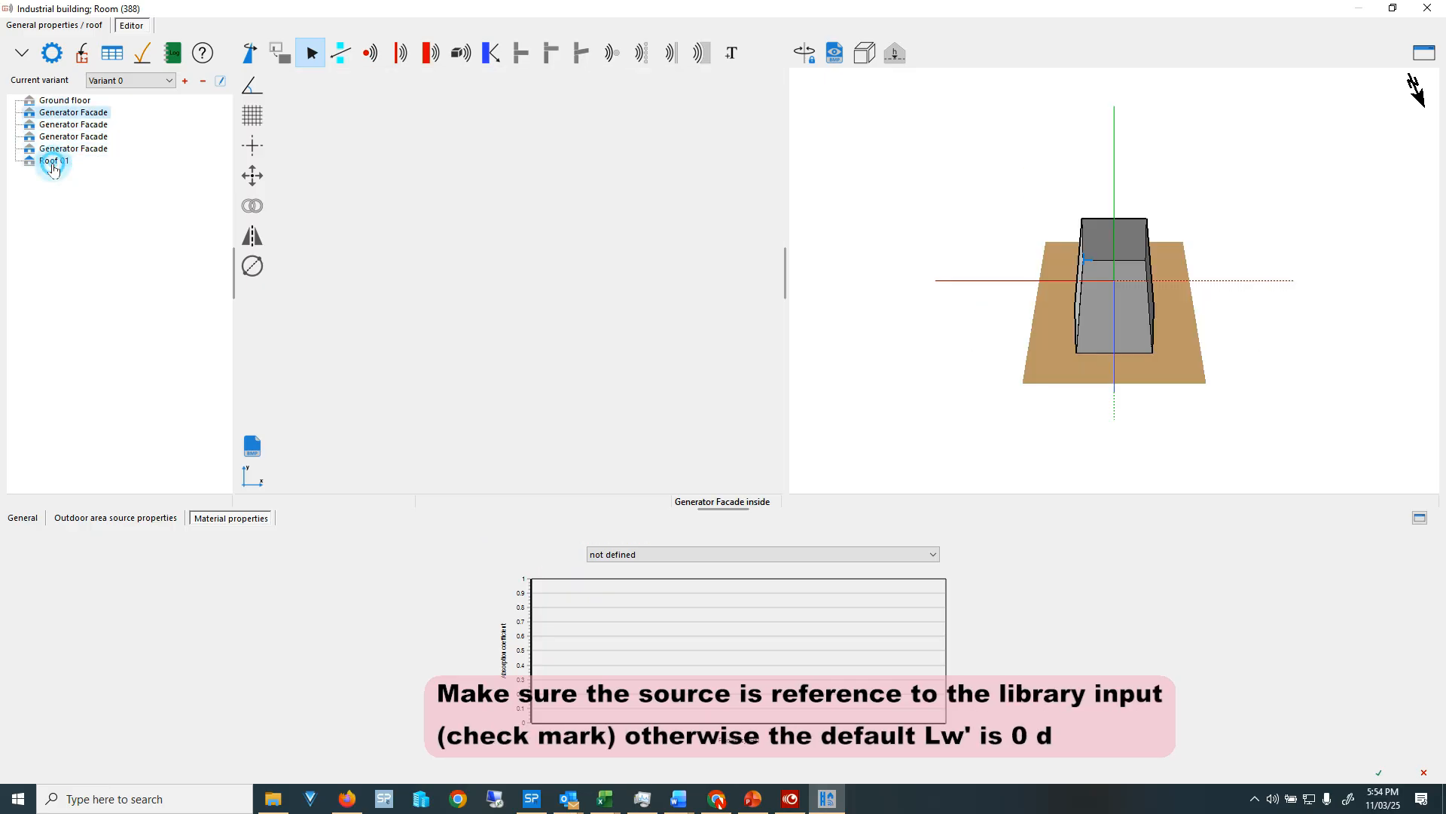
{"action": "left_click", "coordinate": [80, 518]}
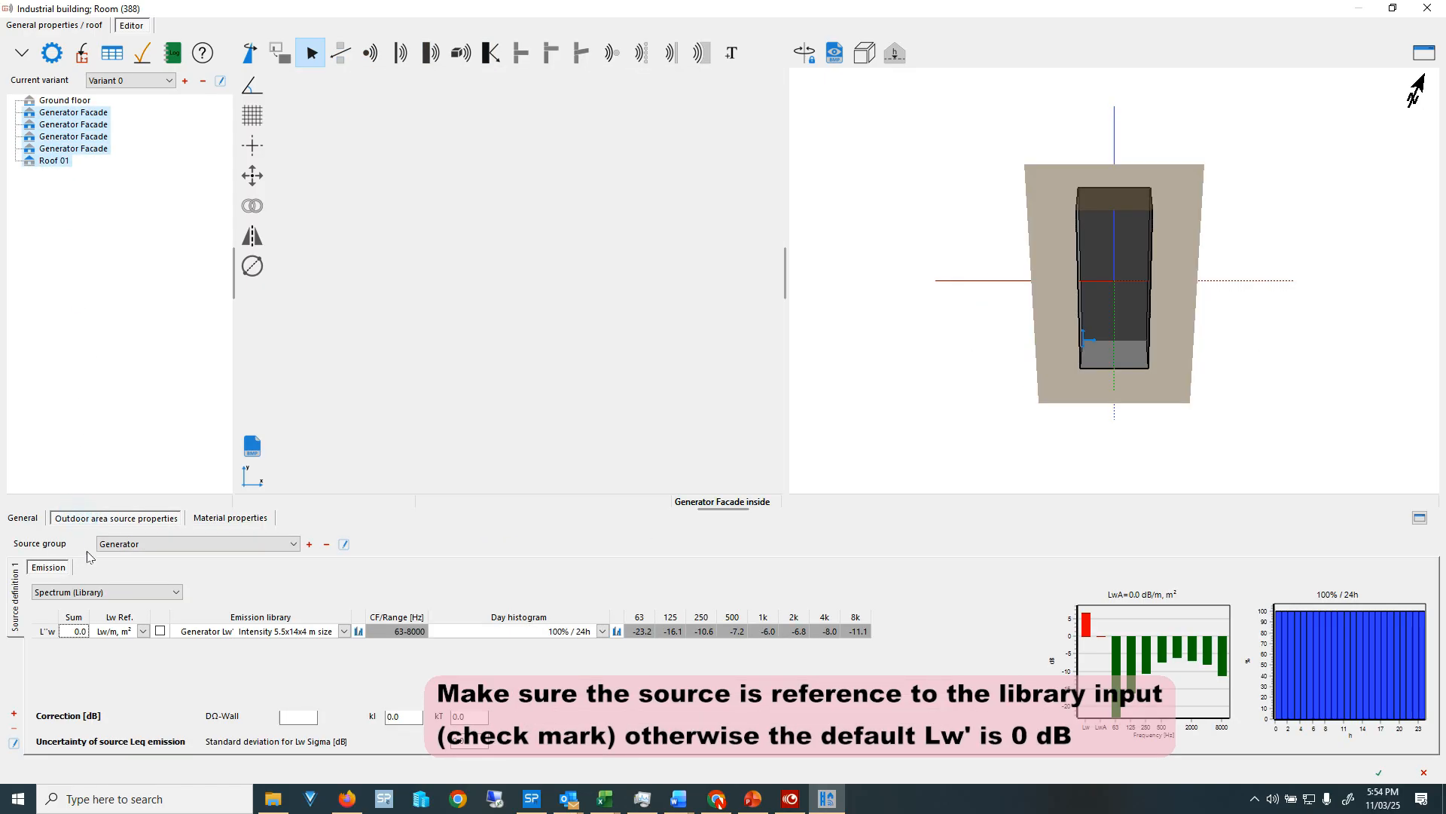
{"action": "left_click", "coordinate": [160, 631]}
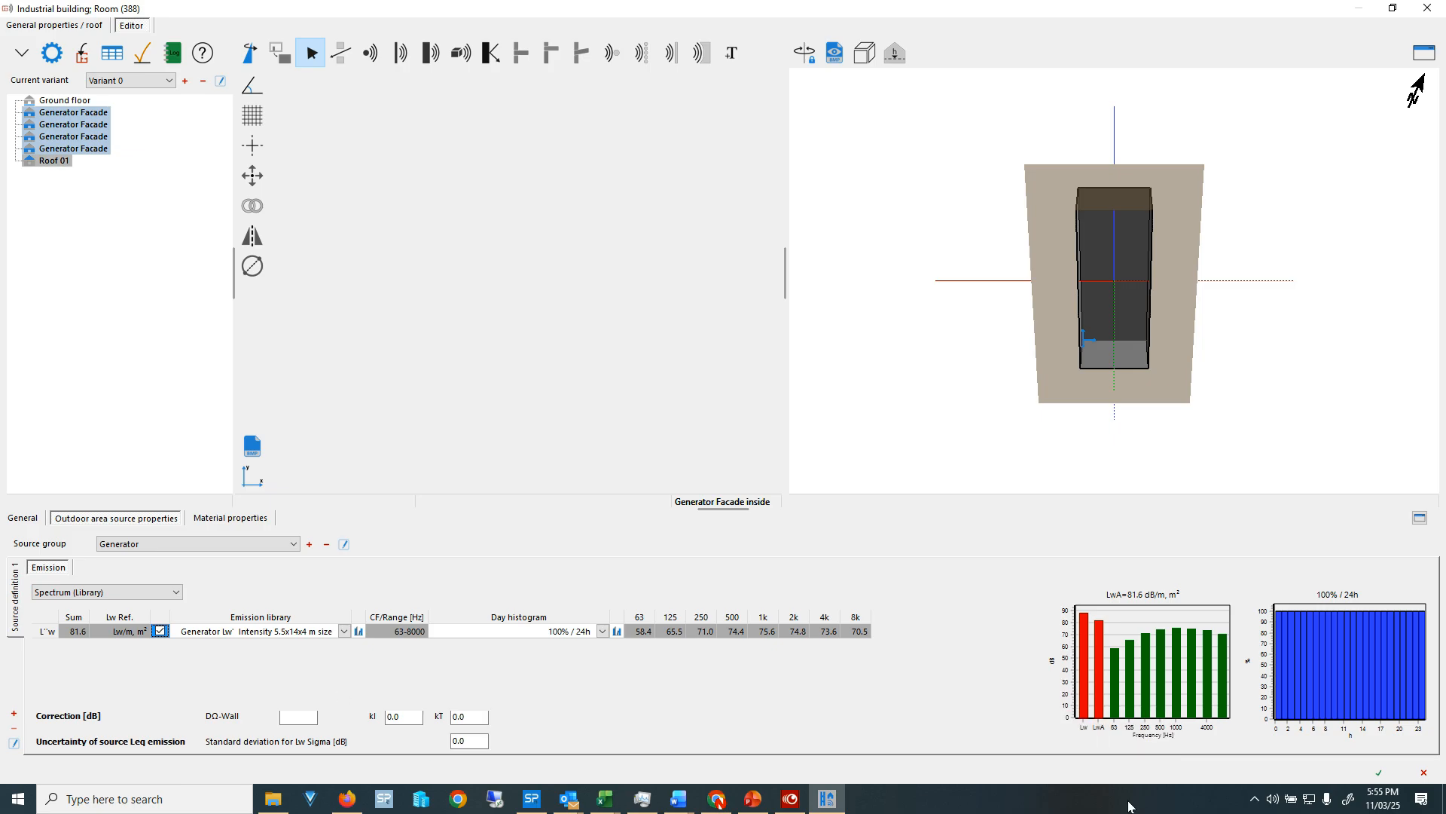
{"action": "left_click", "coordinate": [1375, 781]}
Step: Review the general properties and dimensions of the individual generator facades and Roof 01
{"action": "left_click", "coordinate": [22, 518]}
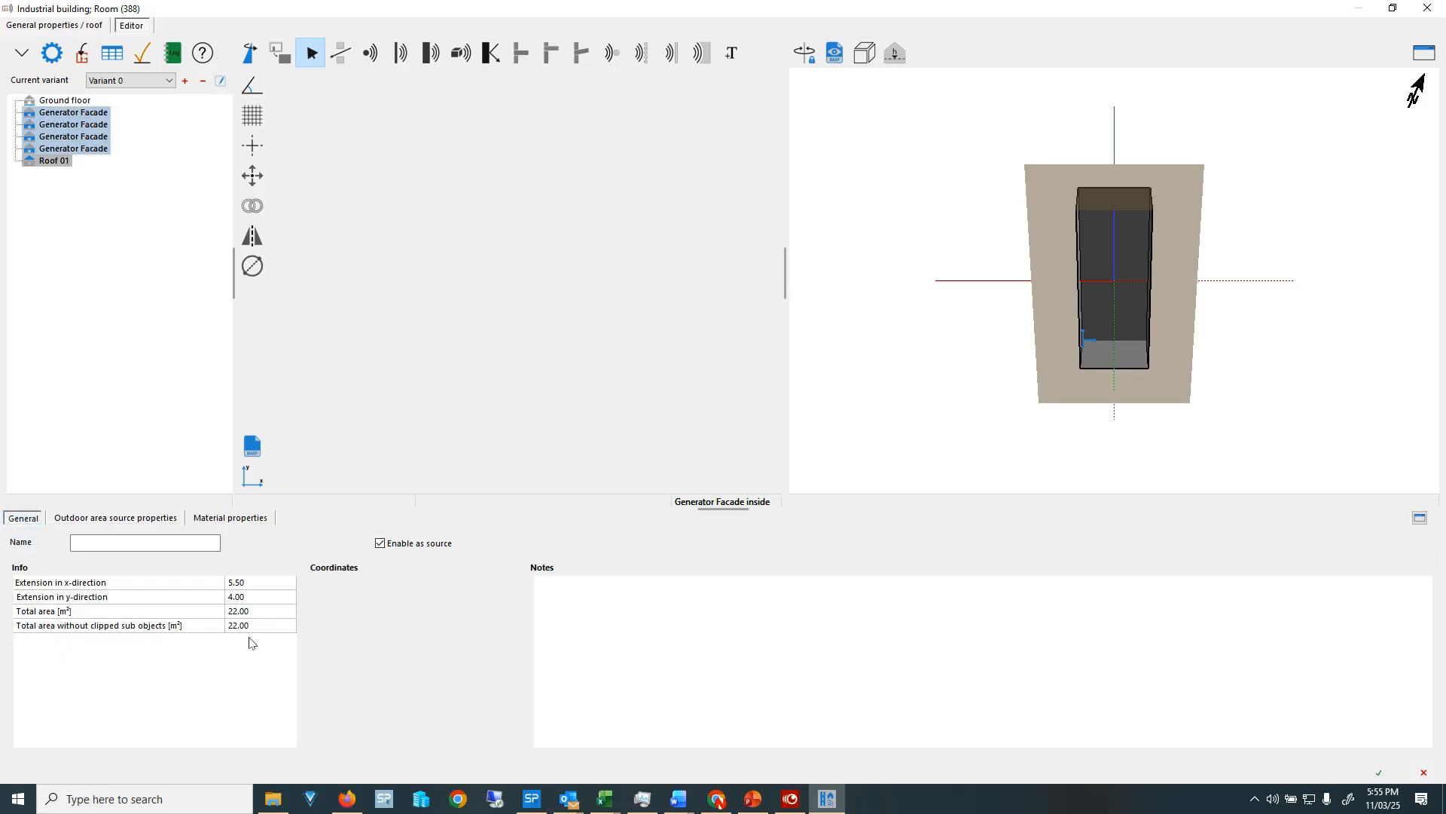
{"action": "left_click", "coordinate": [94, 138]}
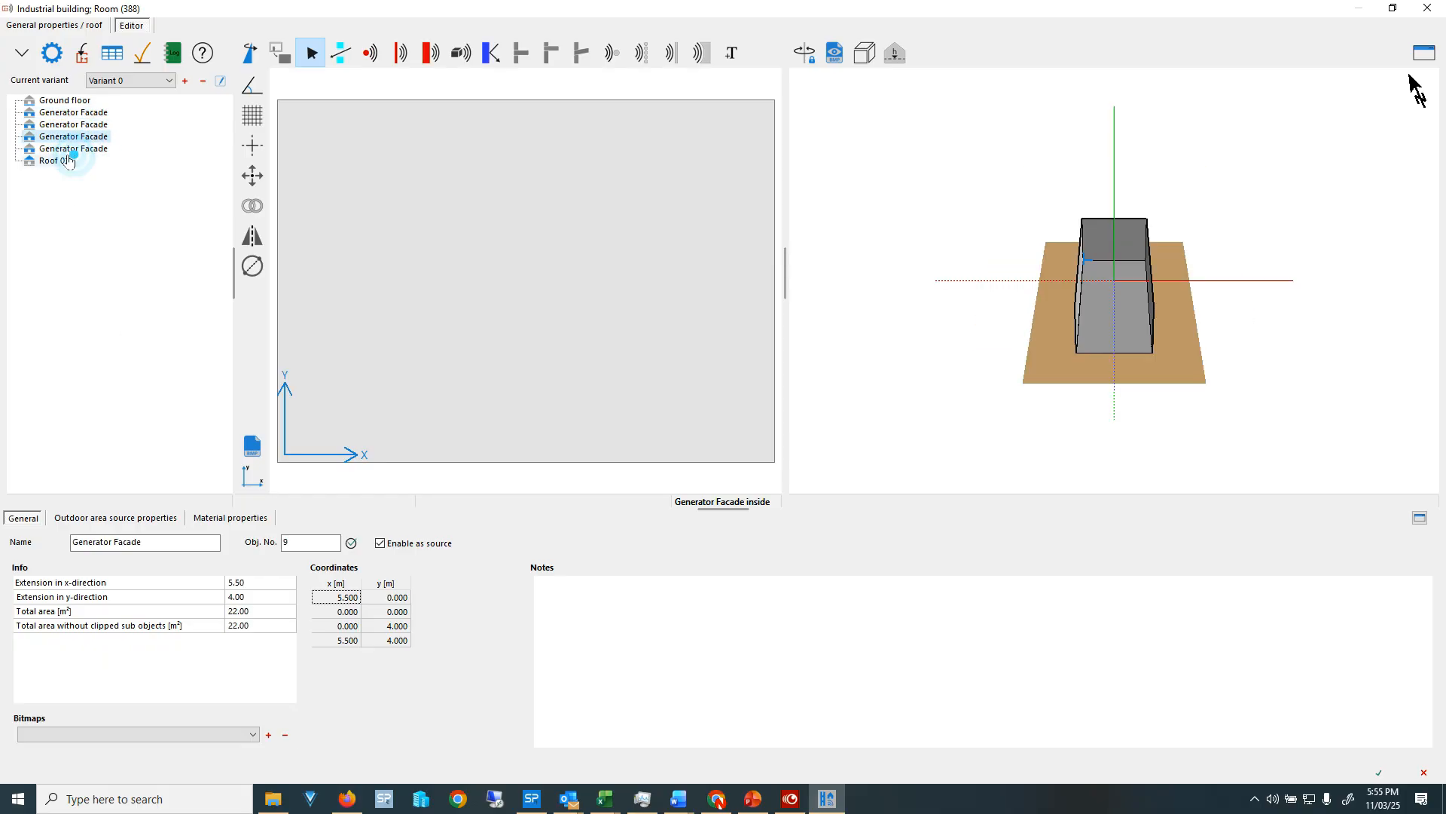
{"action": "left_click", "coordinate": [72, 149]}
{"action": "left_click", "coordinate": [72, 137]}
{"action": "left_click", "coordinate": [74, 125]}
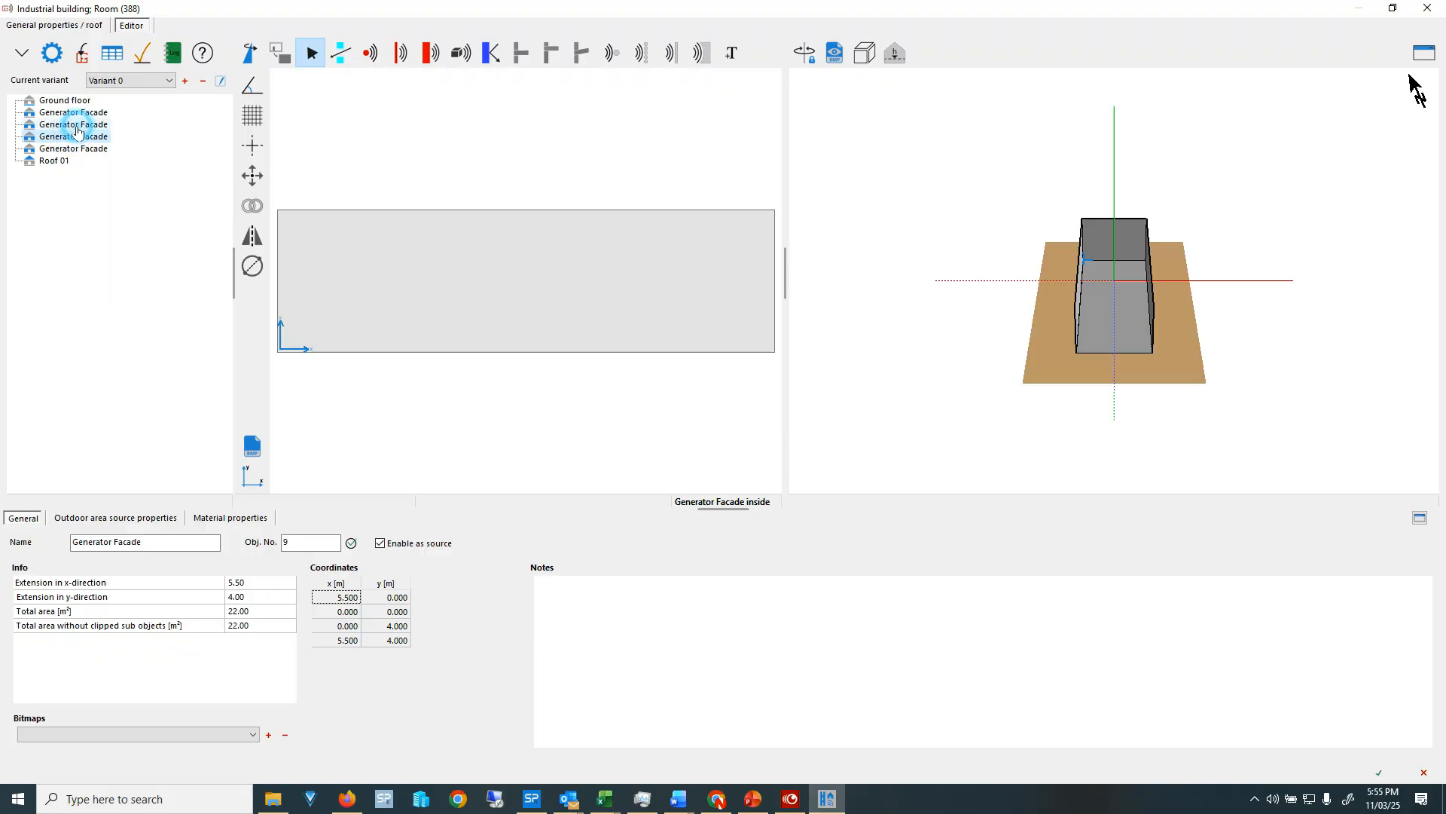
{"action": "left_click", "coordinate": [58, 113]}
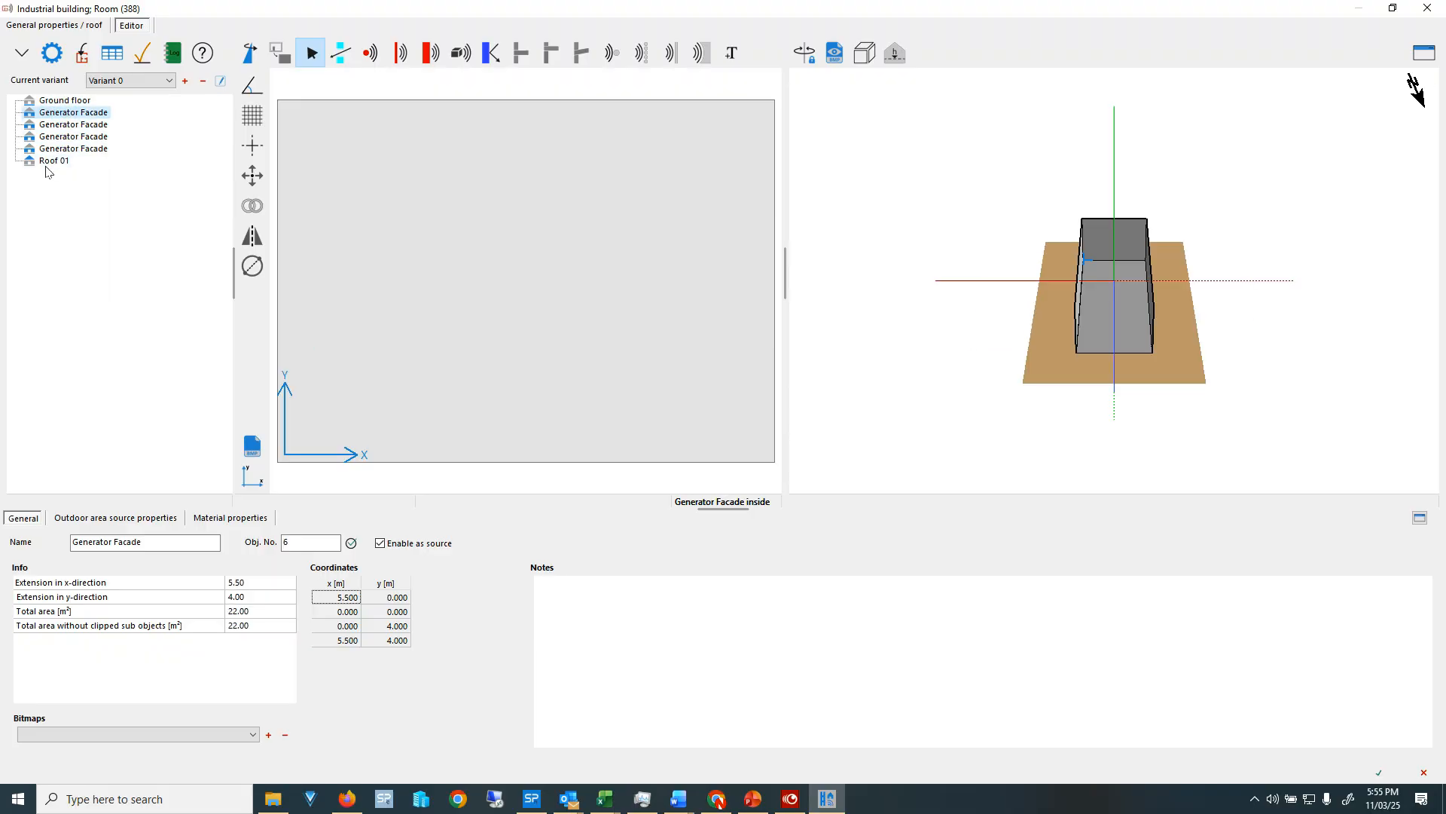
{"action": "left_click", "coordinate": [48, 162]}
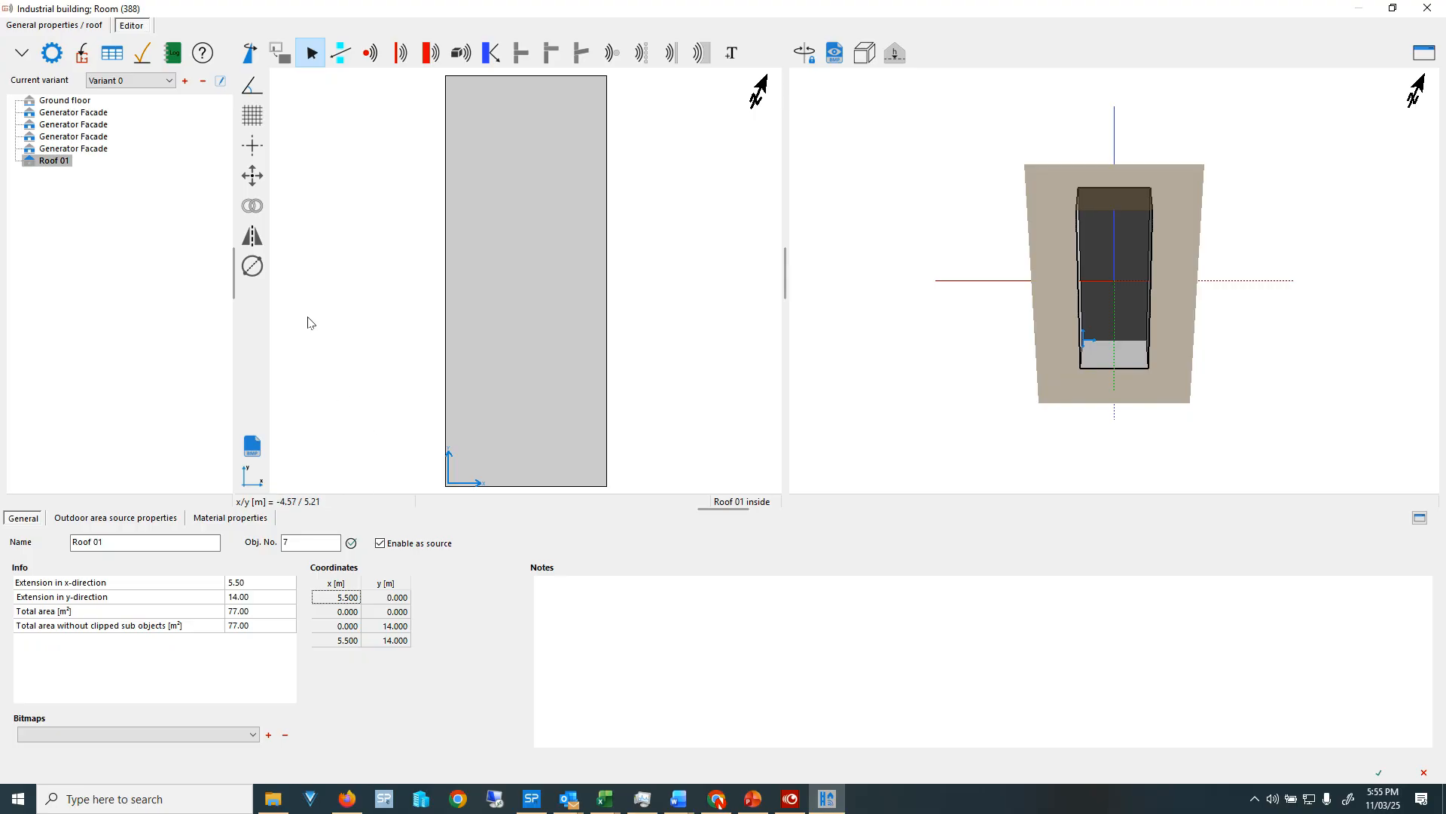
Step: Place a machine about 1.1 x 2 m on the ground floor, 0.1 m above the floor and 1.5 m high
{"action": "left_click", "coordinate": [64, 100]}
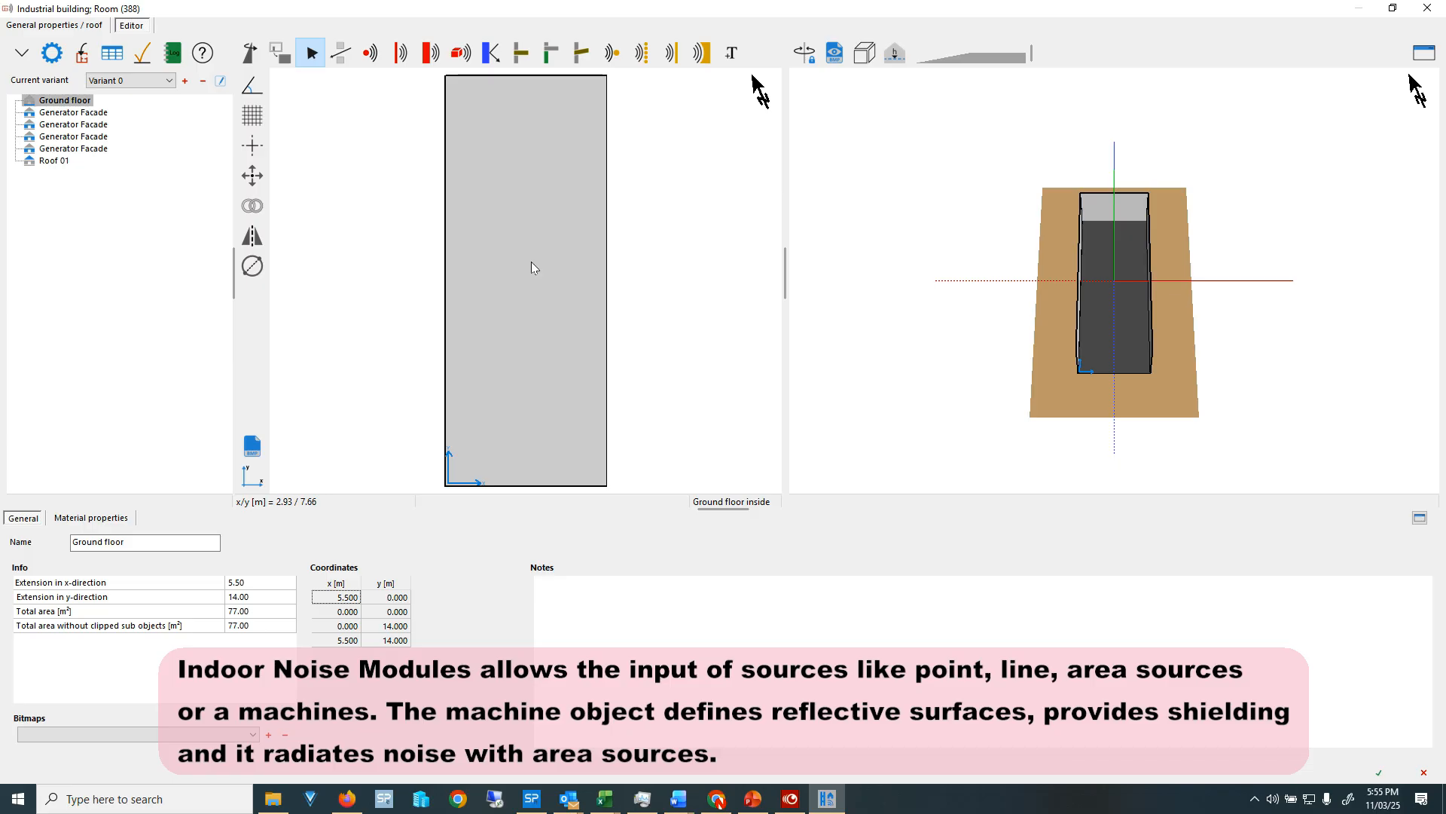
{"action": "left_click", "coordinate": [461, 52]}
{"action": "left_click", "coordinate": [505, 187]}
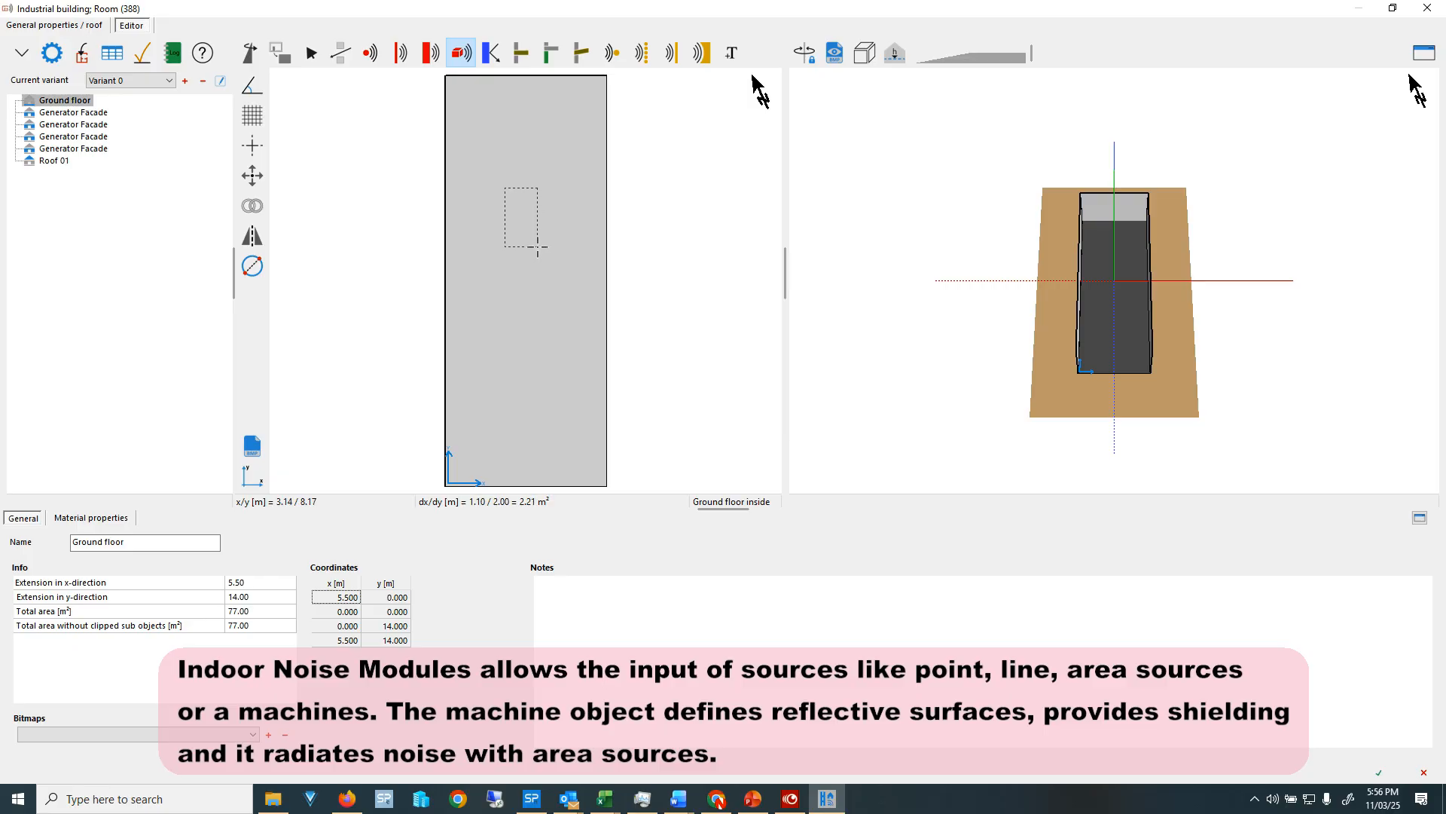
{"action": "left_click", "coordinate": [537, 246]}
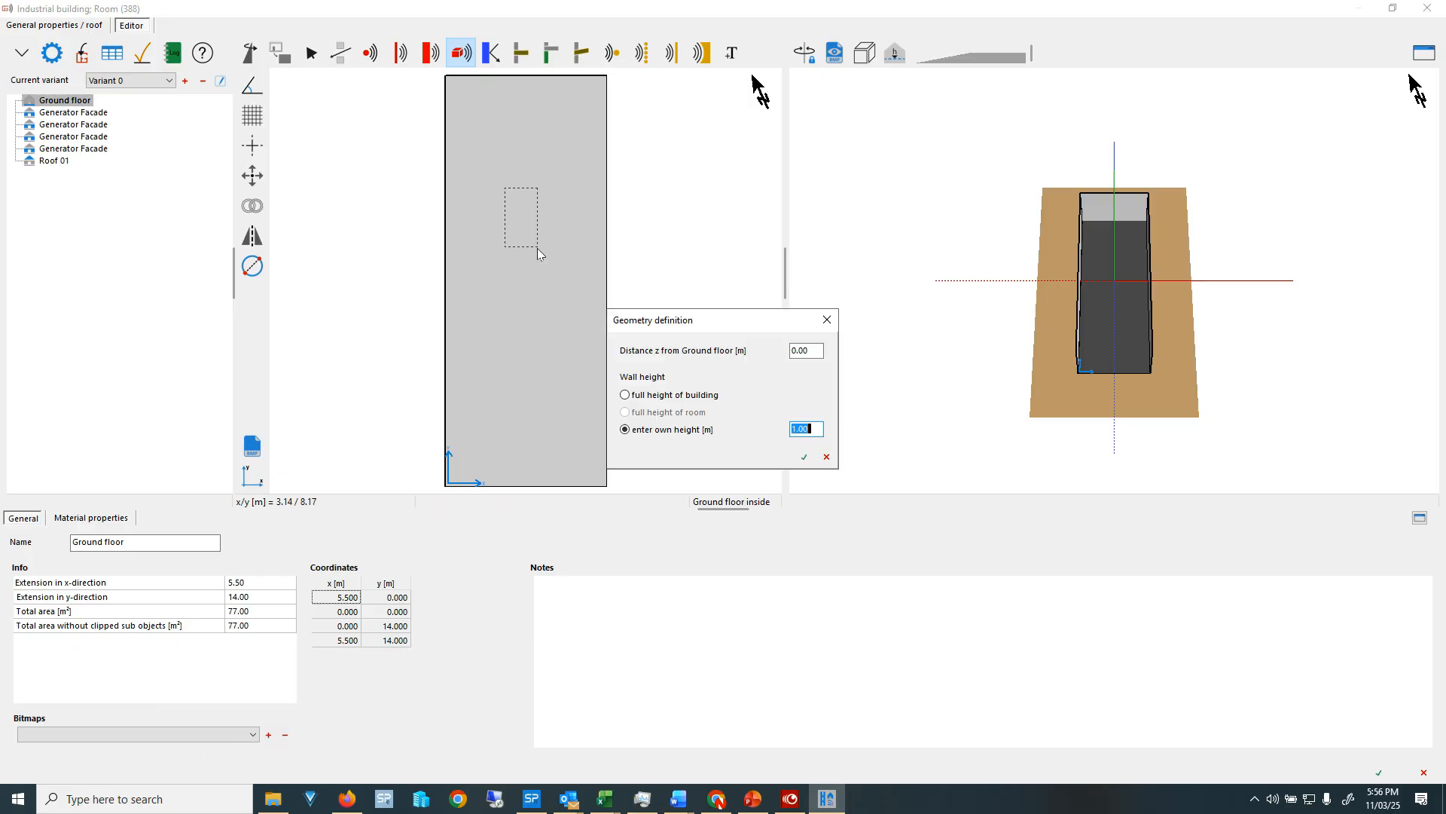
{"action": "left_click", "coordinate": [806, 428]}
{"action": "type", "text": "5"}
{"action": "left_click", "coordinate": [806, 349]}
{"action": "type", "text": ".1"}
{"action": "left_click", "coordinate": [804, 456]}
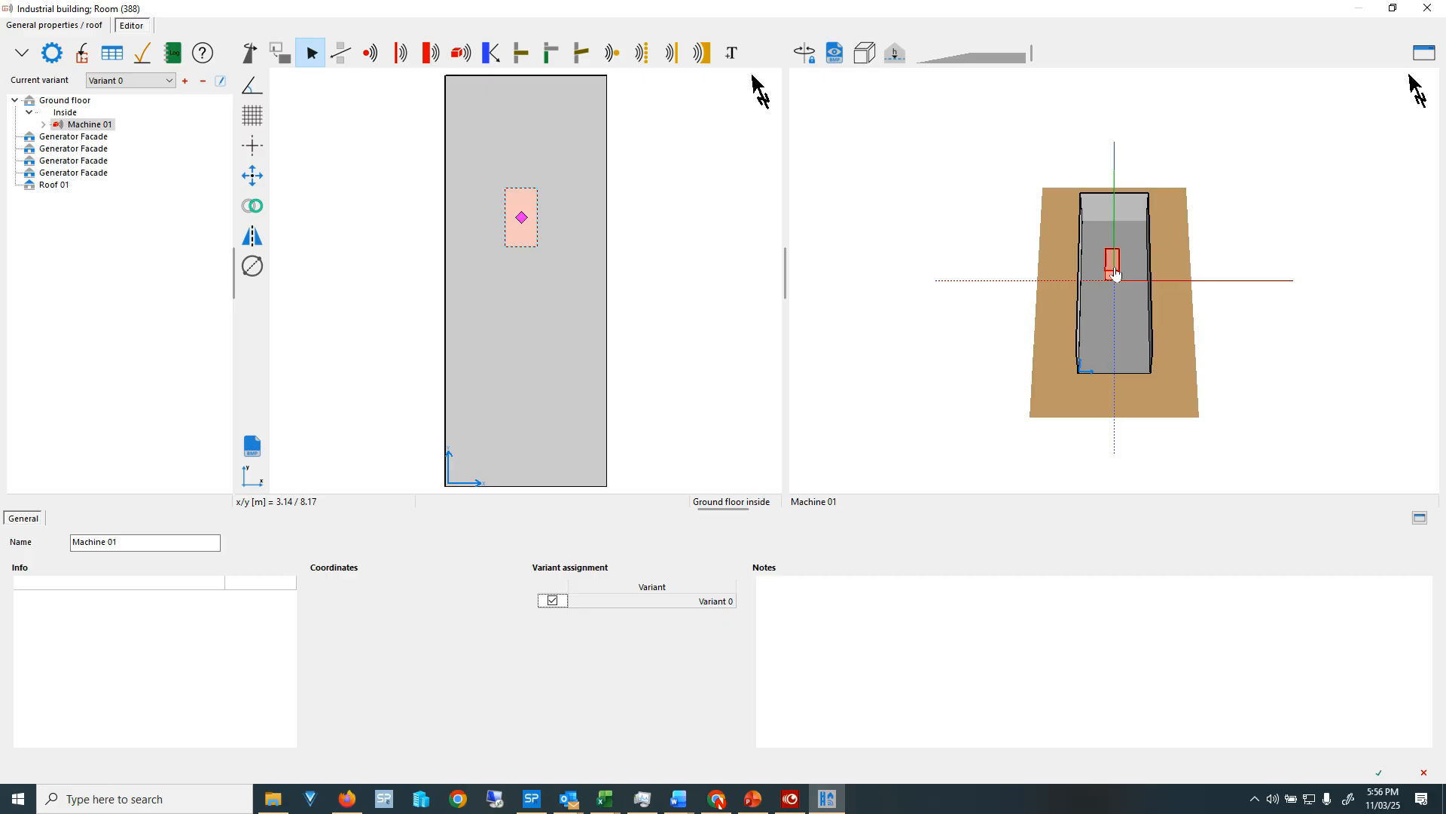
{"action": "scroll", "coordinate": [1115, 269], "scroll_direction": "up", "scroll_amount": 7}
{"action": "left_click_drag", "start_coordinate": [1127, 258], "coordinate": [764, 347]}
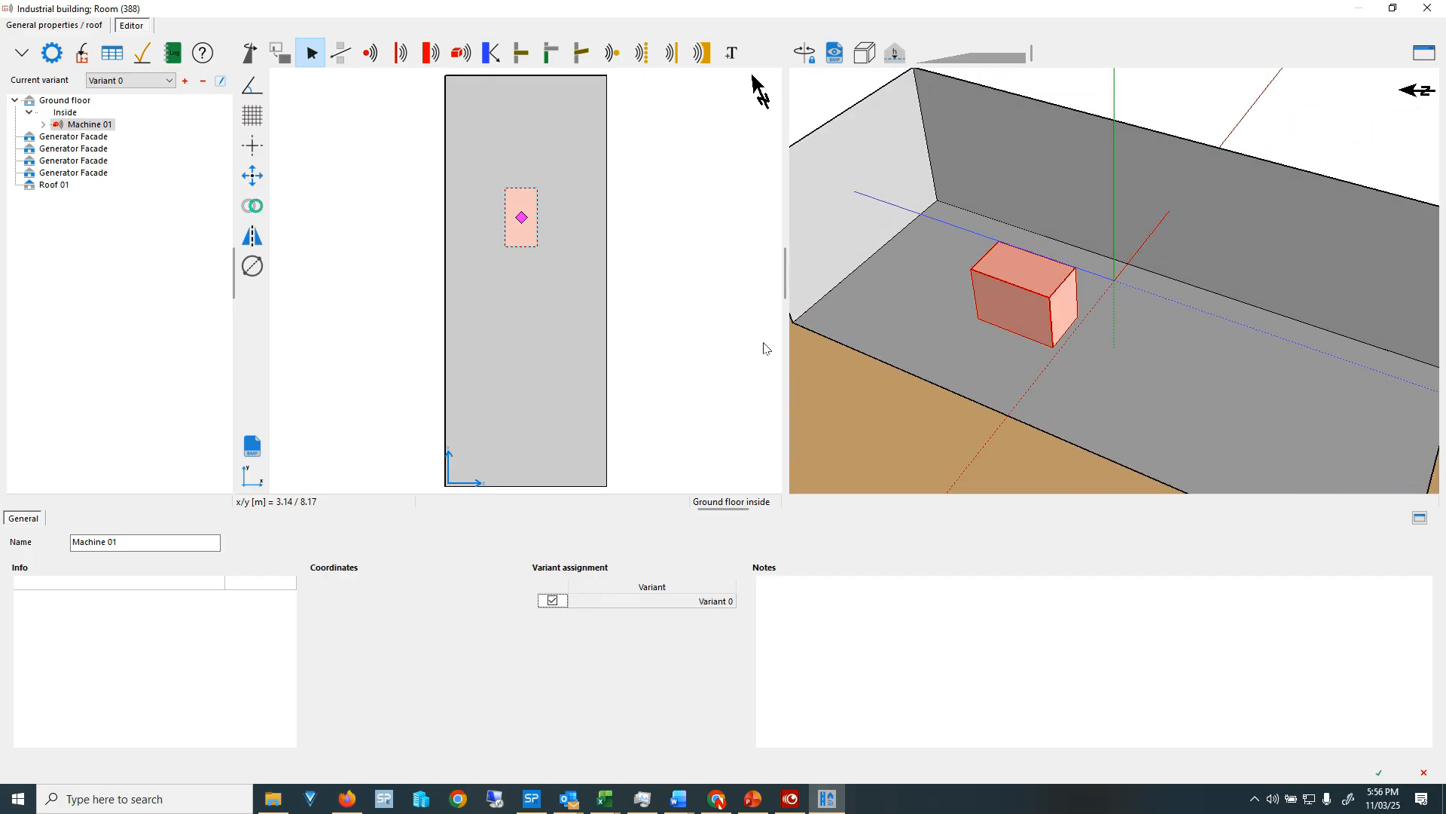
Step: Enable the first five surfaces of Machine 01 as sources, leaving out the sixth
{"action": "left_click", "coordinate": [75, 136]}
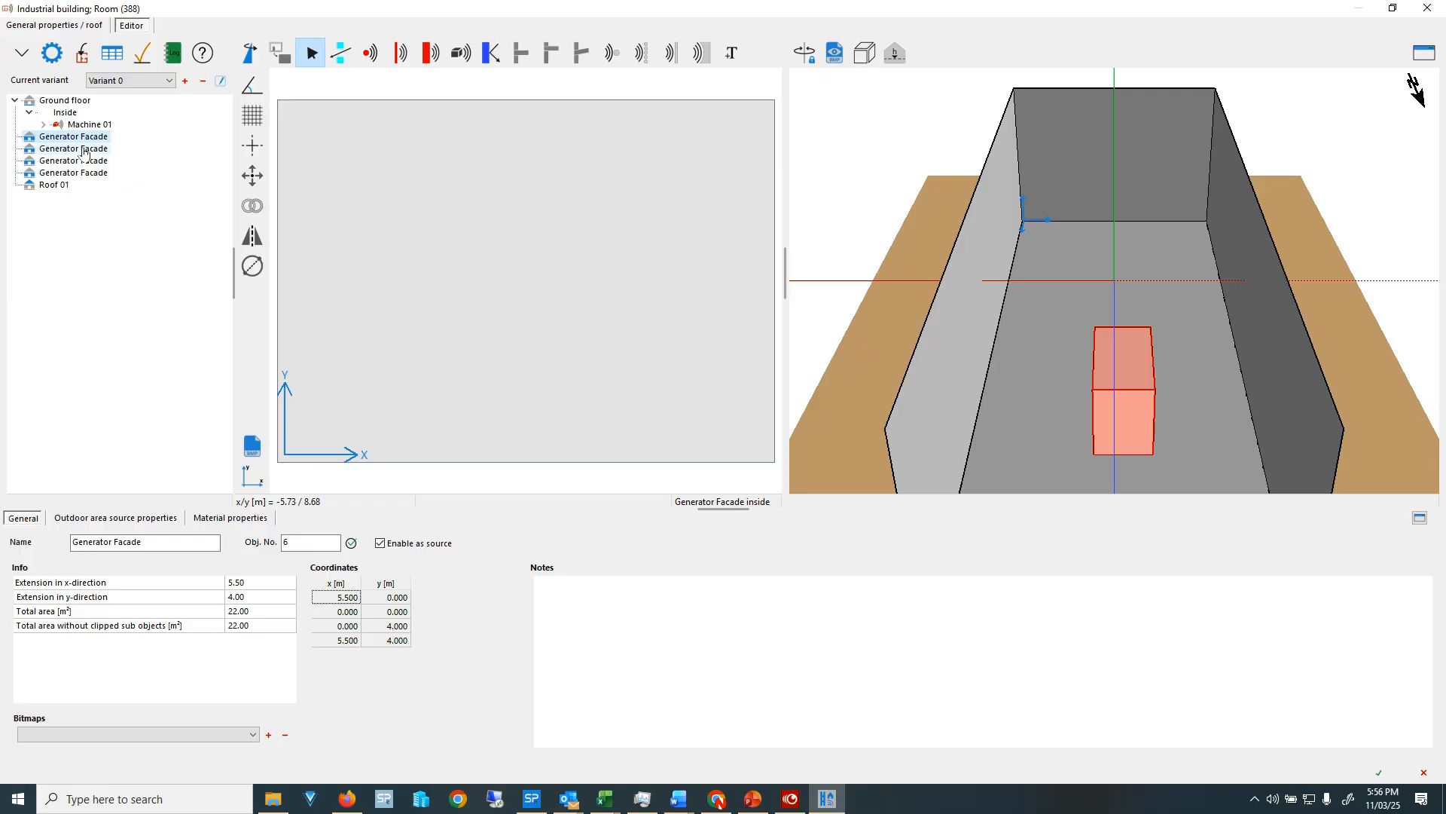
{"action": "left_click", "coordinate": [89, 125]}
{"action": "left_click", "coordinate": [43, 125]}
{"action": "left_click", "coordinate": [101, 137]}
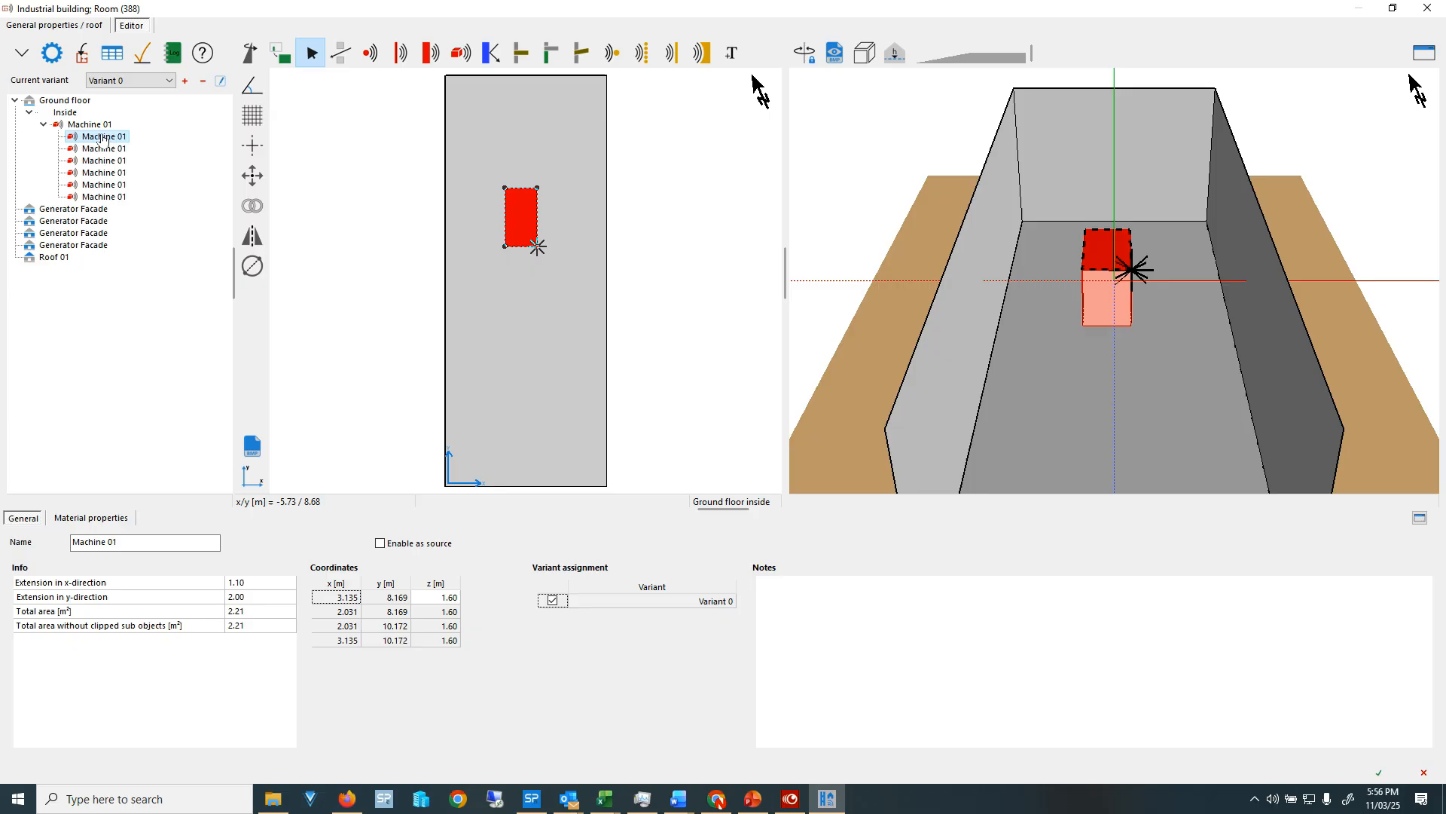
{"action": "left_click", "coordinate": [106, 149]}
{"action": "left_click", "coordinate": [109, 136]}
{"action": "left_click", "coordinate": [105, 184], "text": "shift"}
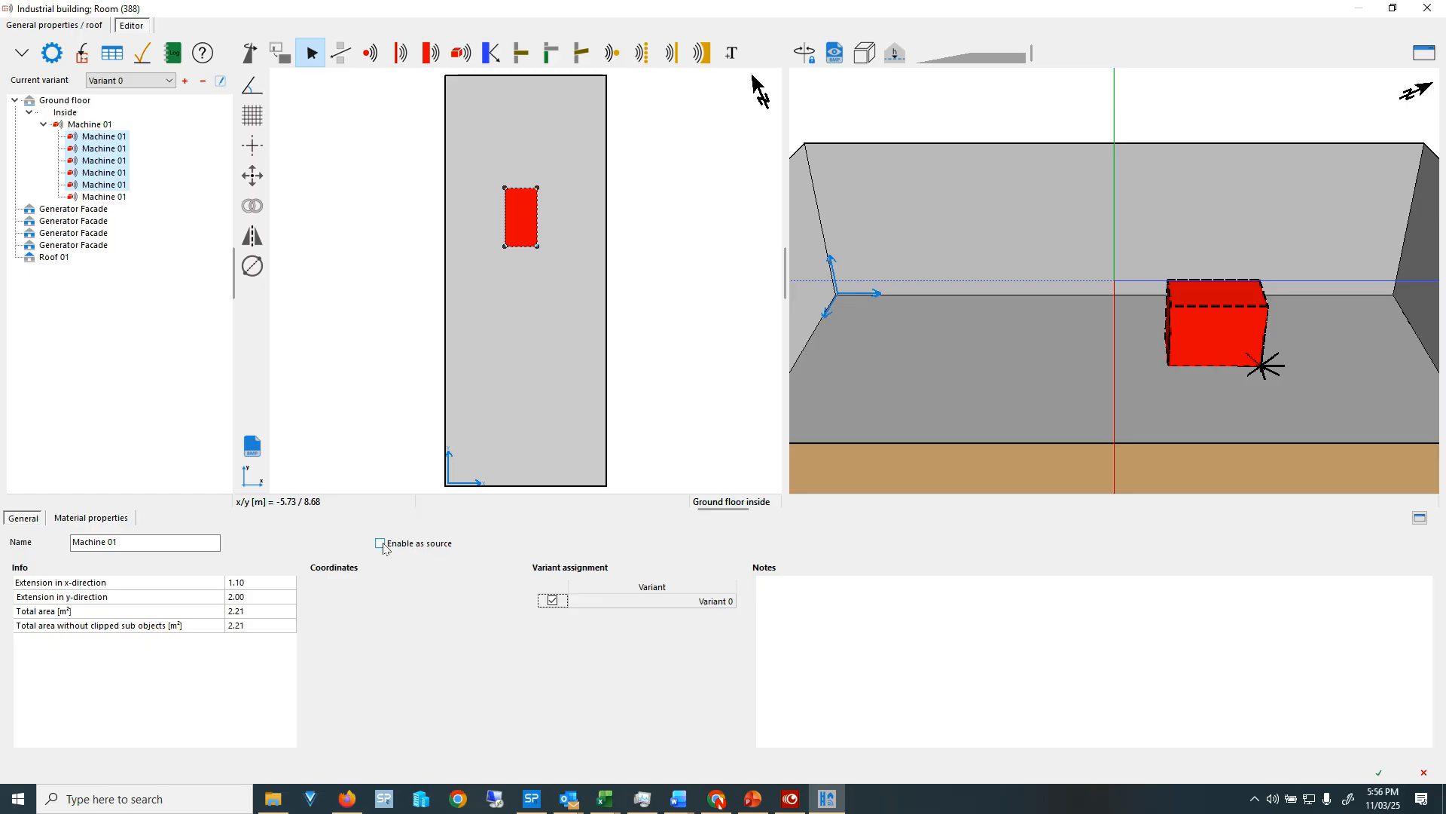
{"action": "left_click", "coordinate": [382, 544]}
Step: Assign the "Machine Lw' Sound Intensity 5.5x14x4 Size" spectrum to the selected machine surfaces and use its library definition
{"action": "left_click", "coordinate": [115, 519]}
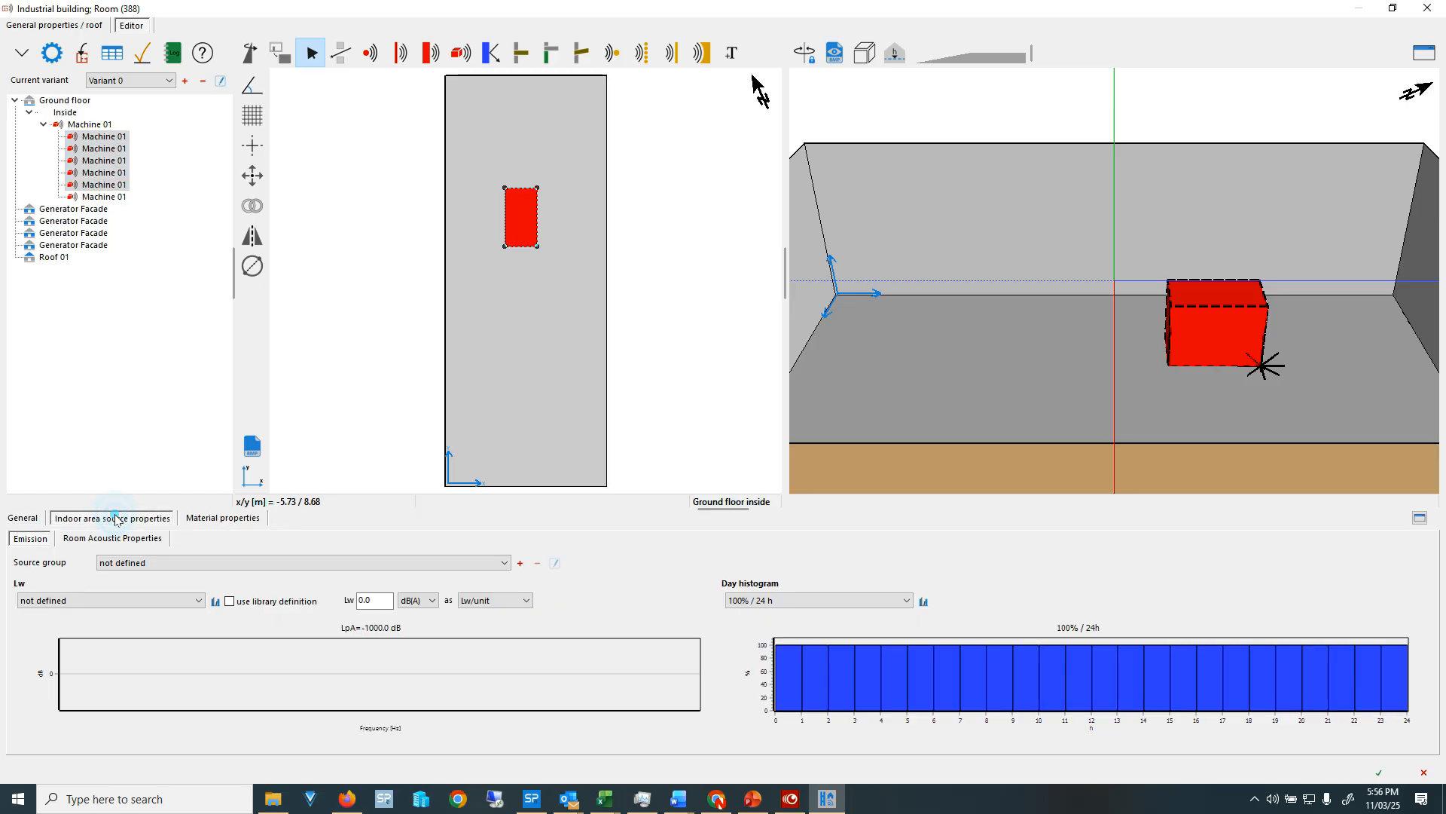
{"action": "left_click", "coordinate": [196, 600]}
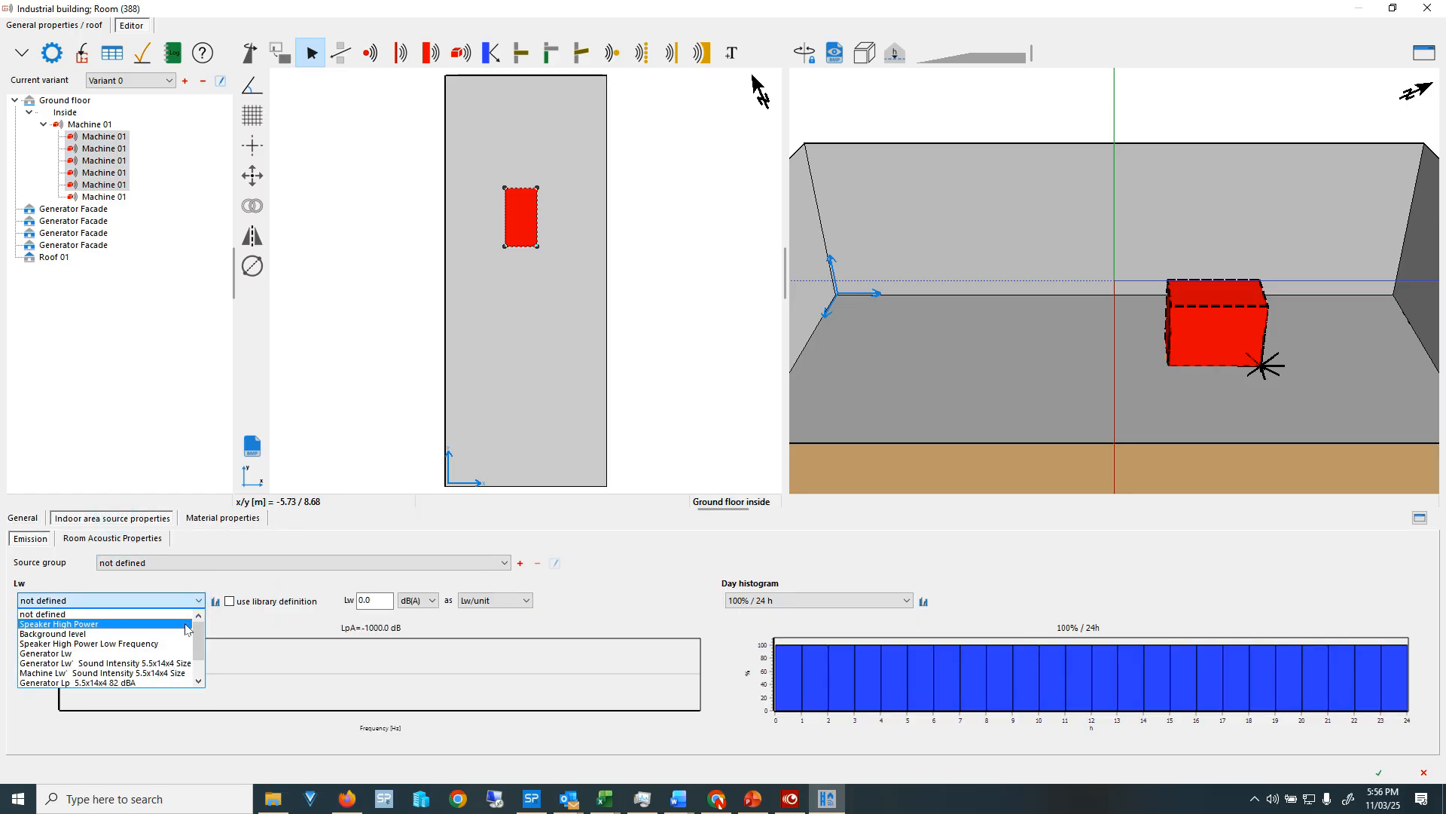
{"action": "left_click", "coordinate": [157, 674]}
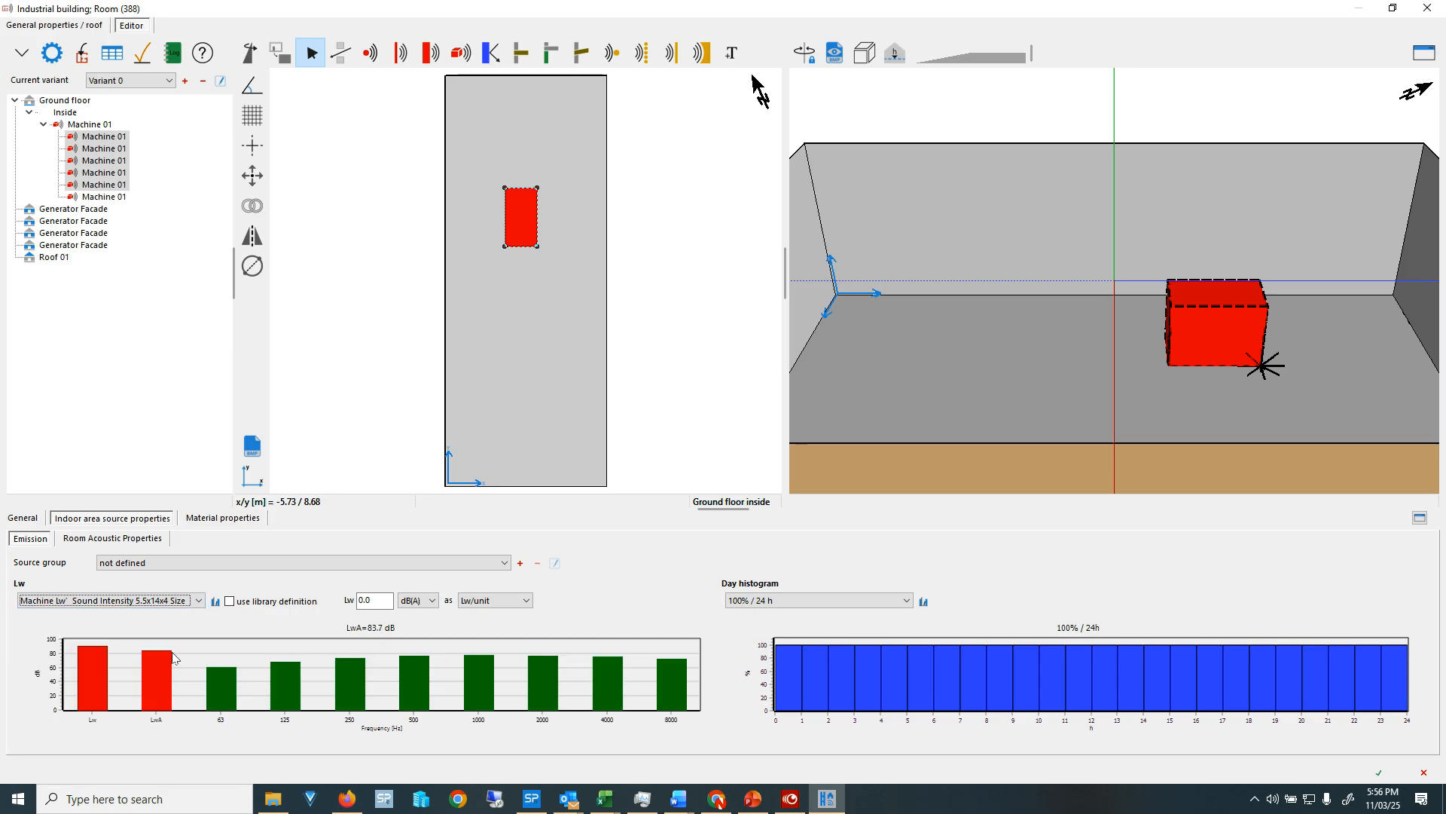
{"action": "left_click", "coordinate": [230, 601]}
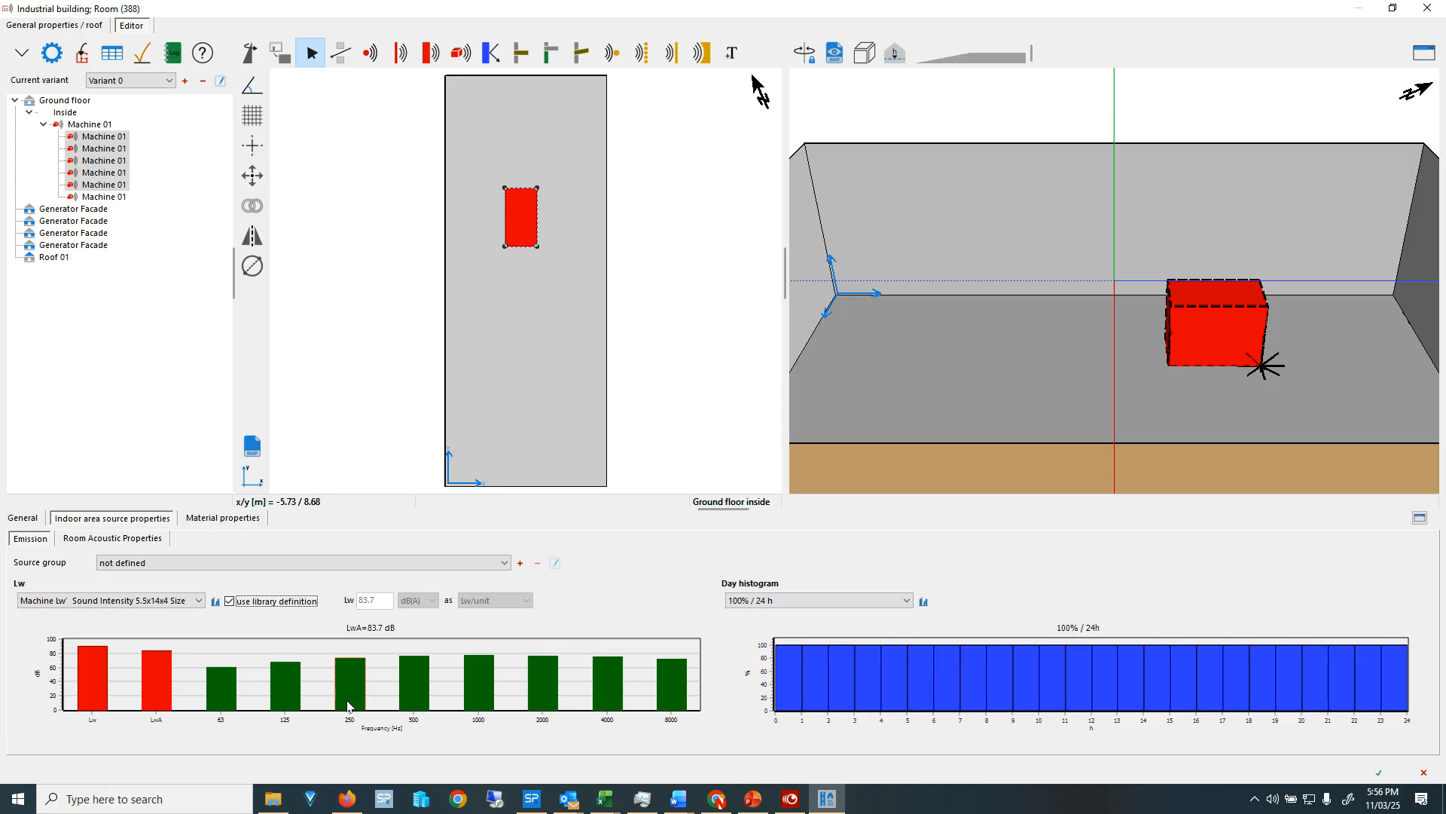
Step: Switch to the Excel sound power worksheet and set the box source's width to 1, length to 2.5 and height to 1.5 m
{"action": "key", "text": "alt+Tab"}
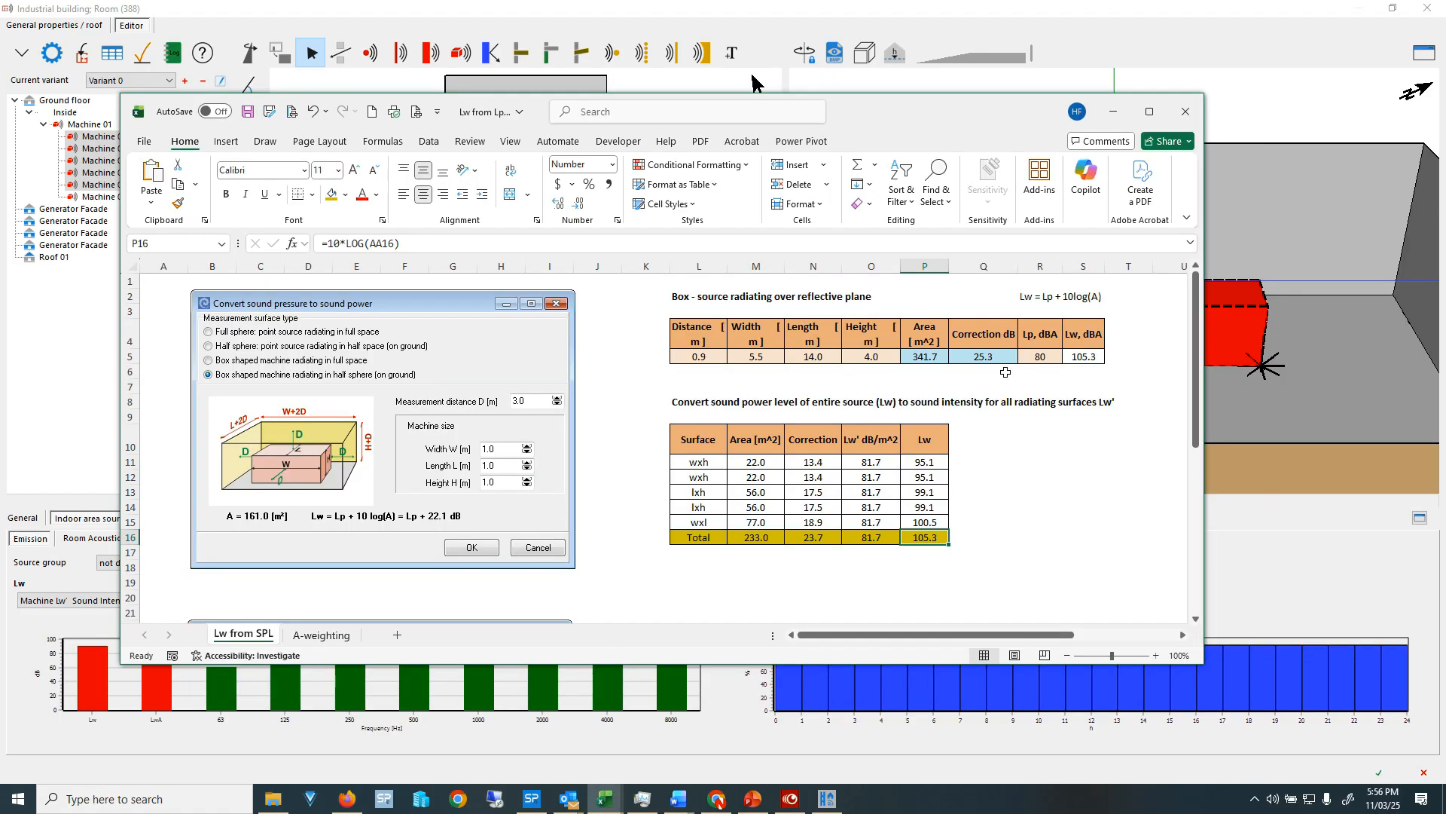
{"action": "left_click", "coordinate": [1038, 357]}
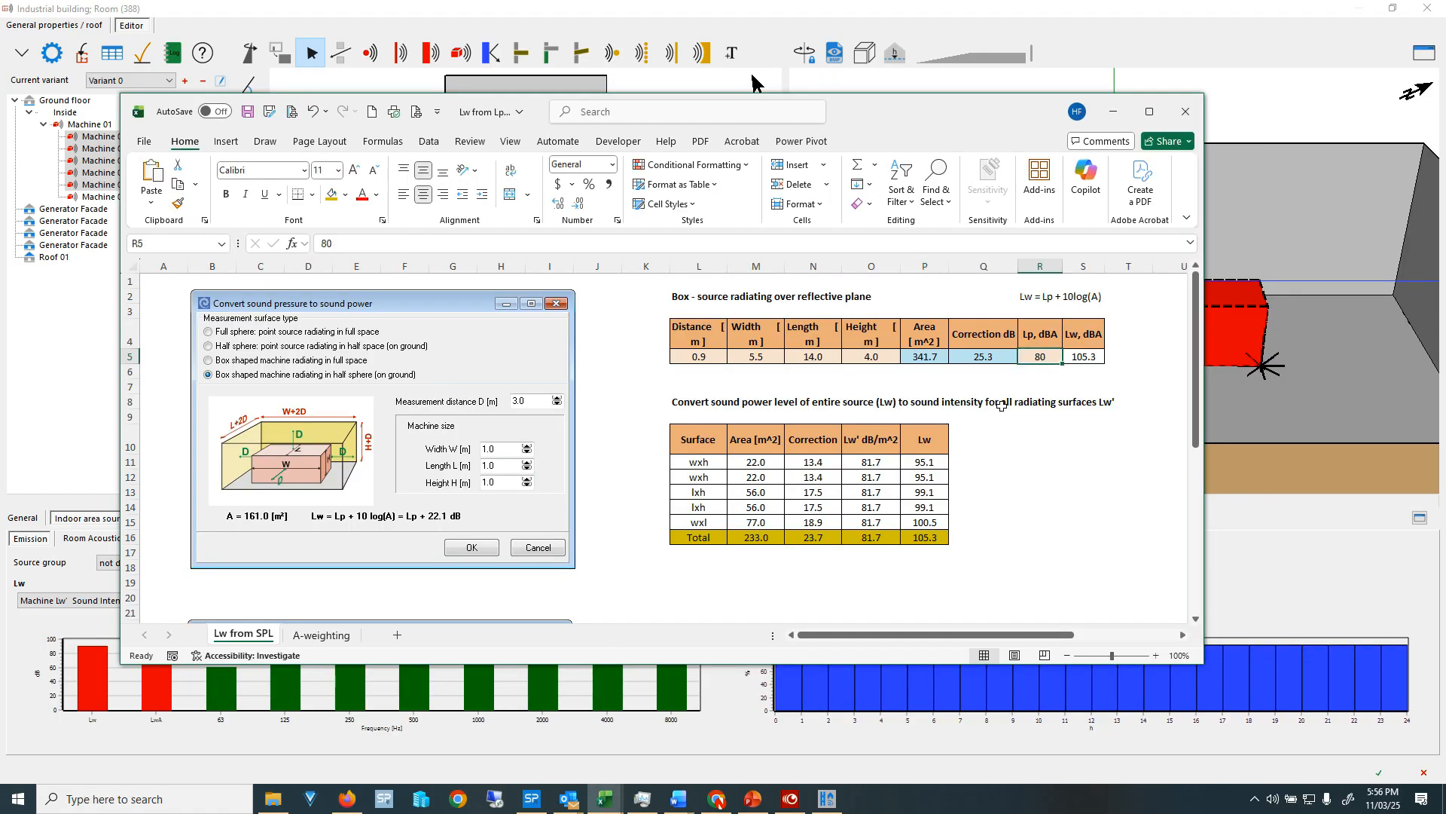
{"action": "left_click", "coordinate": [766, 362]}
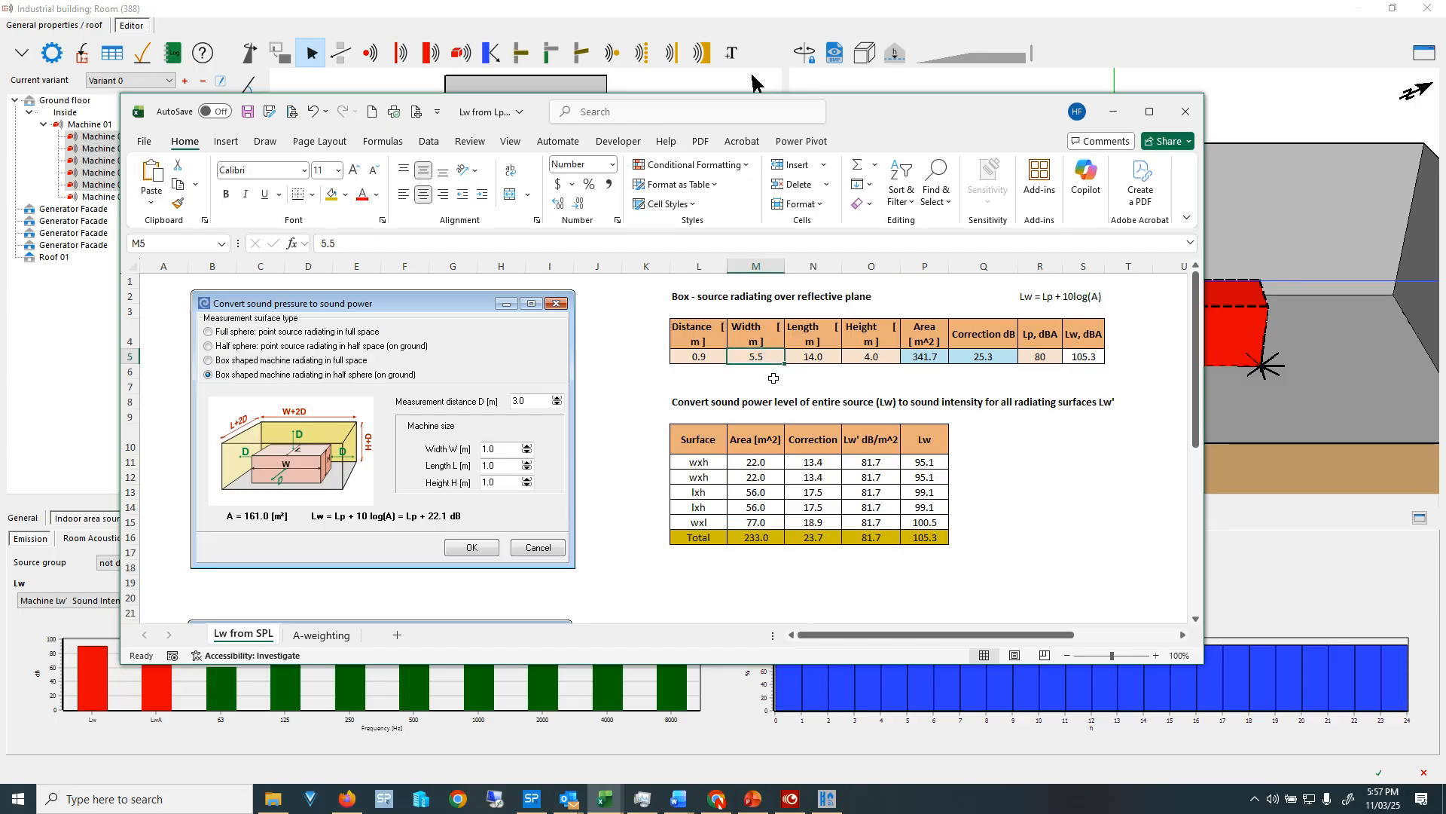
{"action": "type", "text": "1"}
{"action": "key", "text": "Tab"}
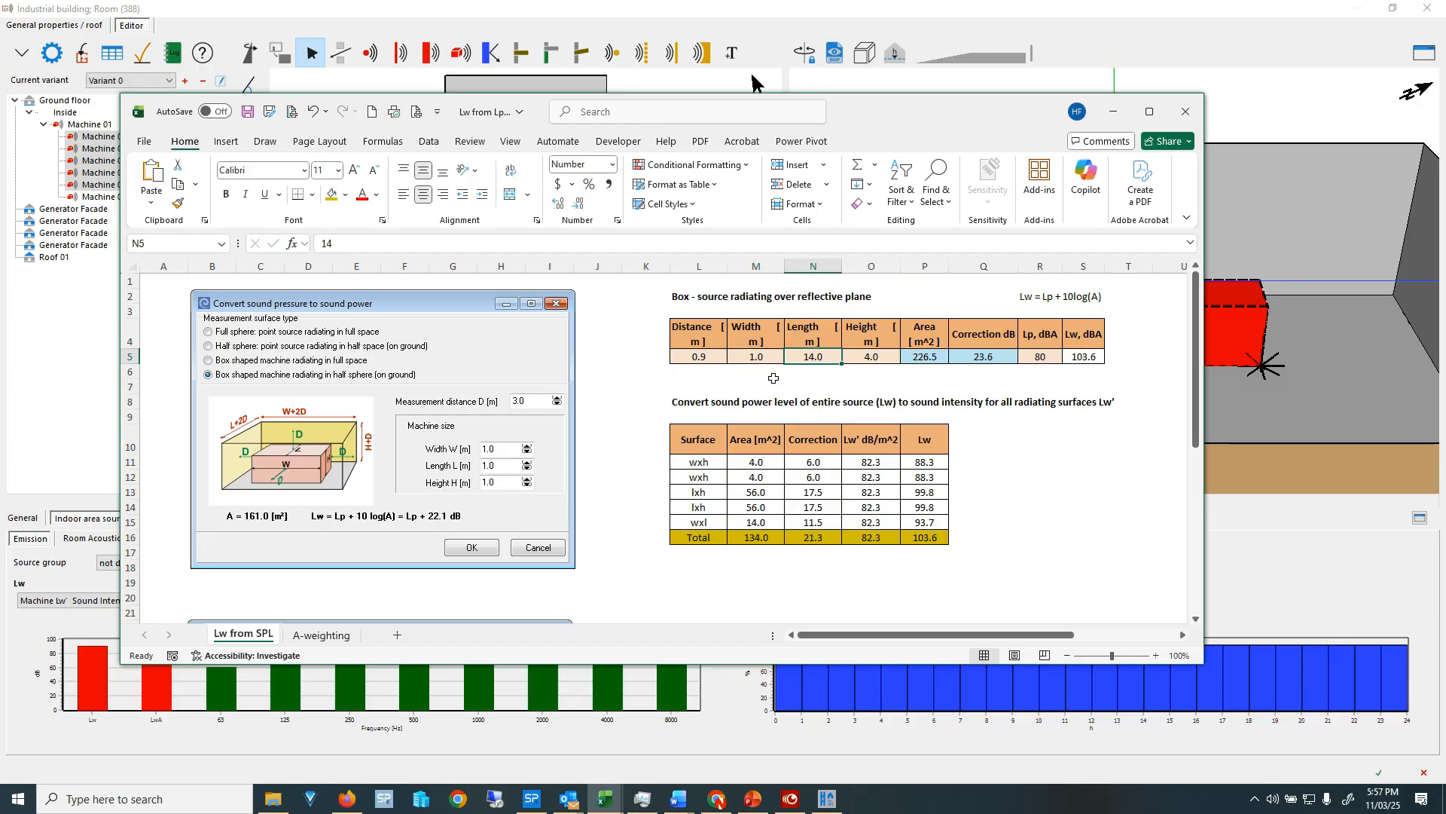
{"action": "type", "text": "2.5"}
{"action": "key", "text": "Tab"}
{"action": "type", "text": "1"}
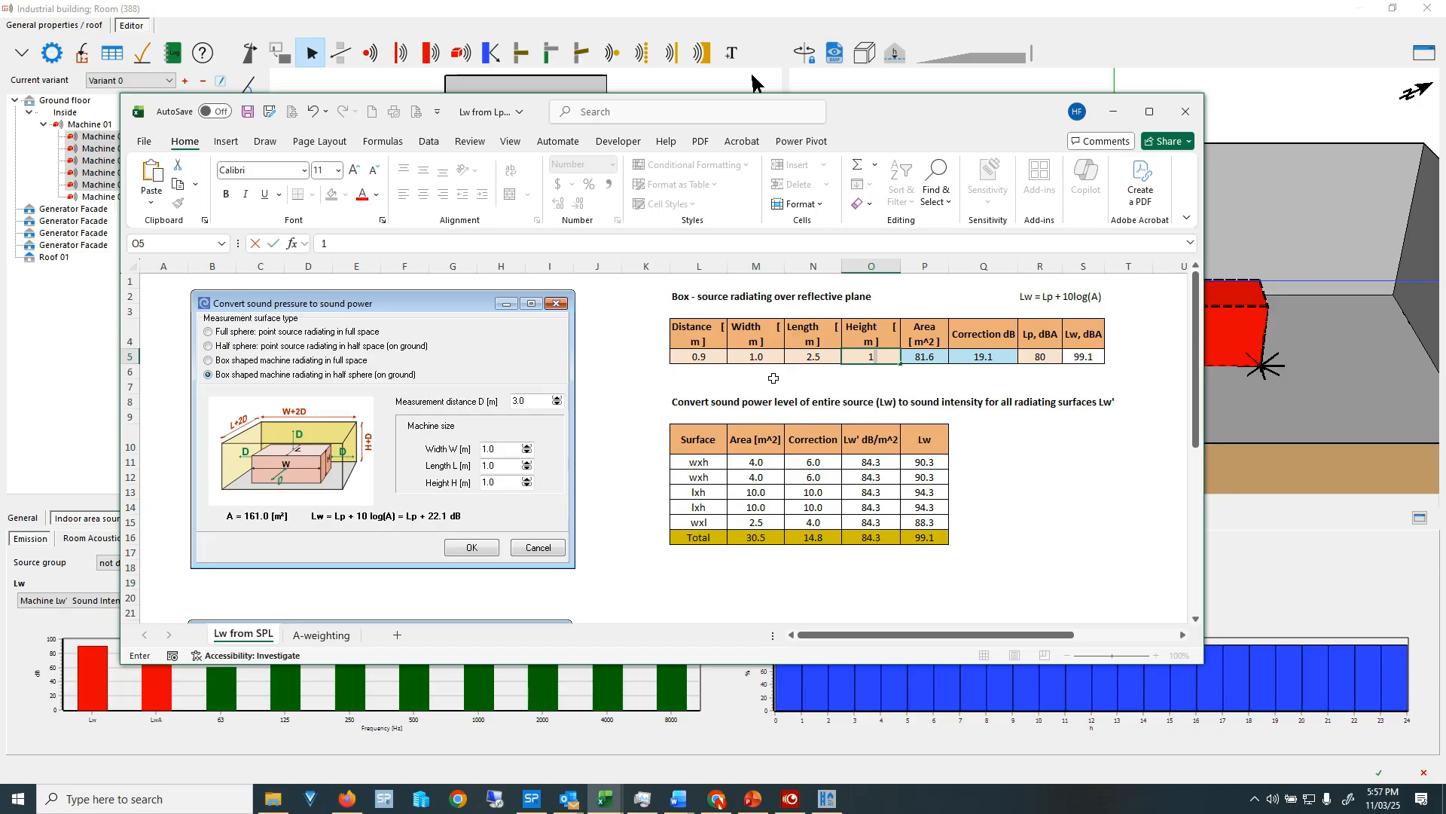
{"action": "type", "text": ".5"}
{"action": "key", "text": "Return"}
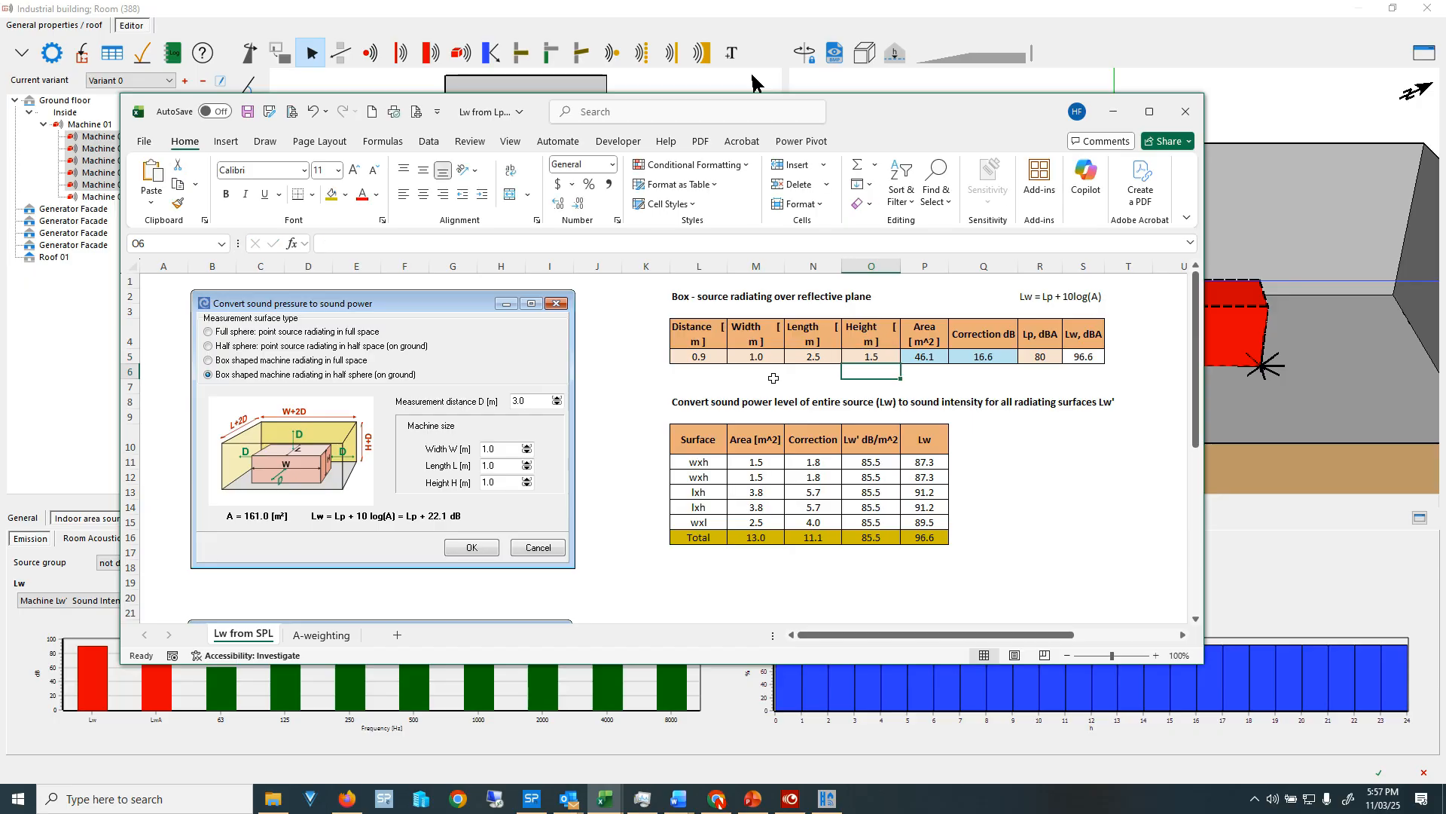